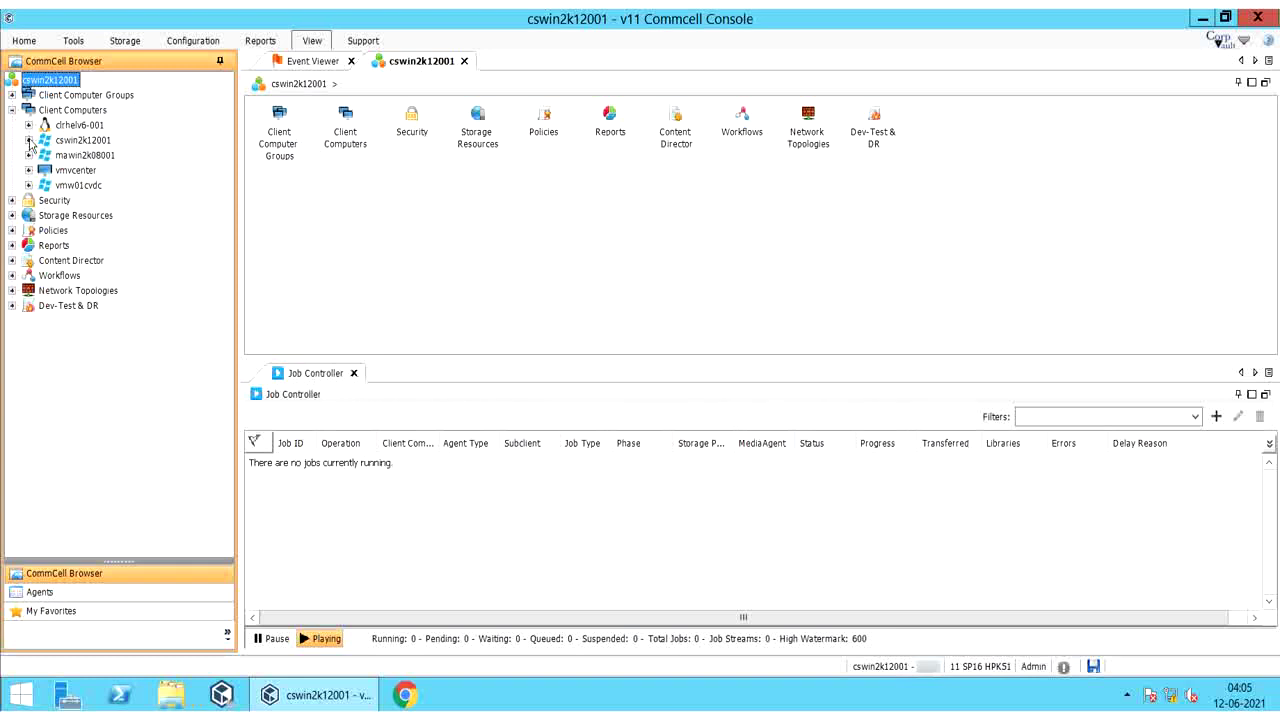
Step: Open the Backup History filter for subclient Sub001 under cswin2k12001 > File System > defaultBackupSet
click(29, 141)
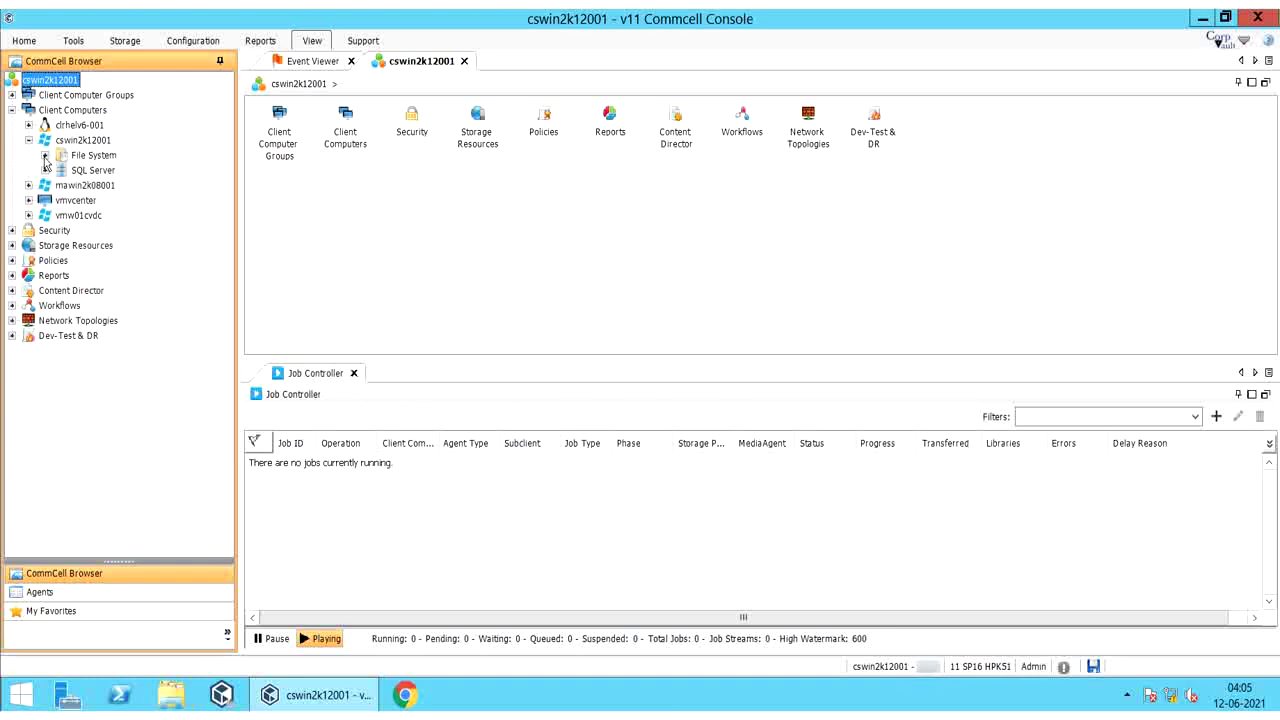
click(45, 155)
click(62, 171)
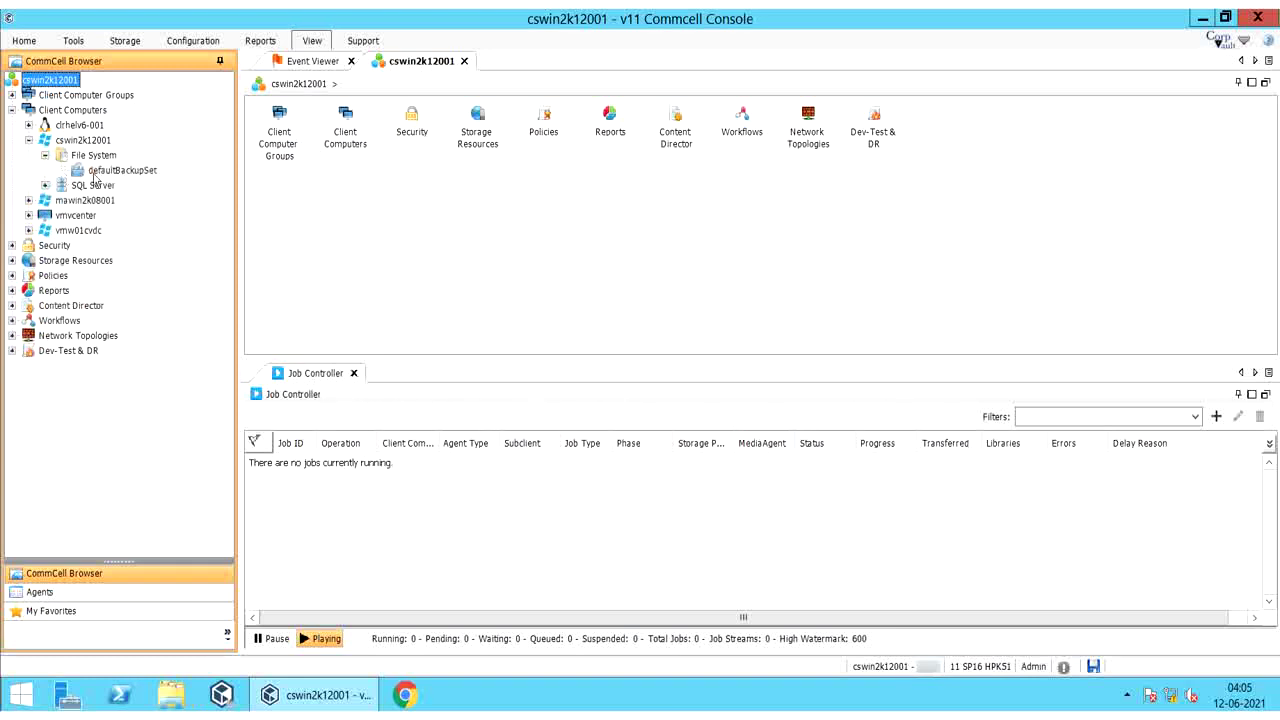
click(113, 177)
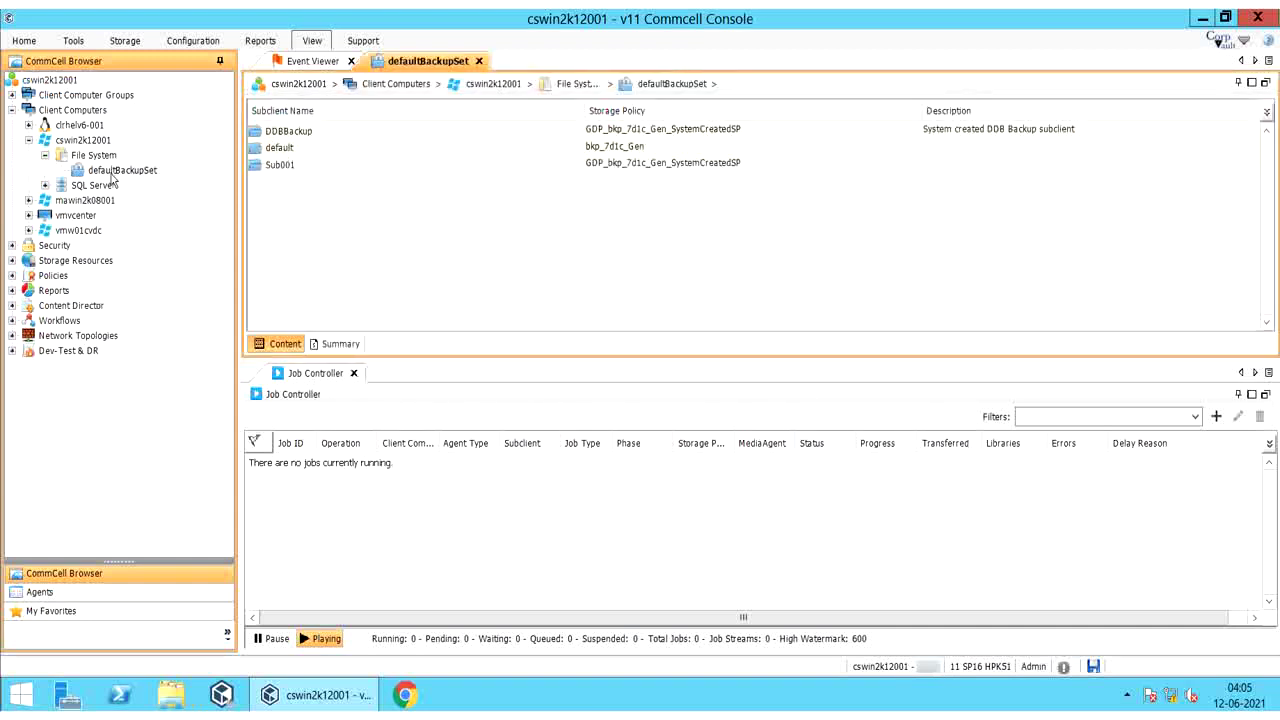
click(319, 170)
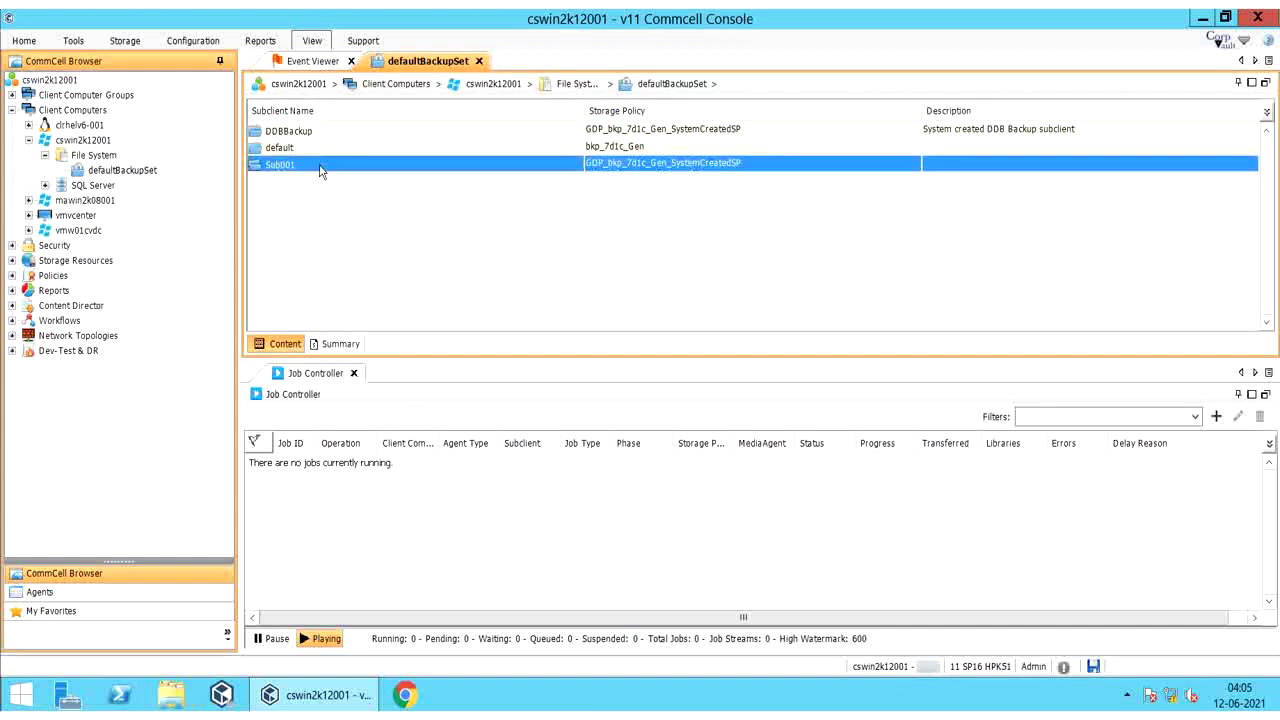
right_click(319, 171)
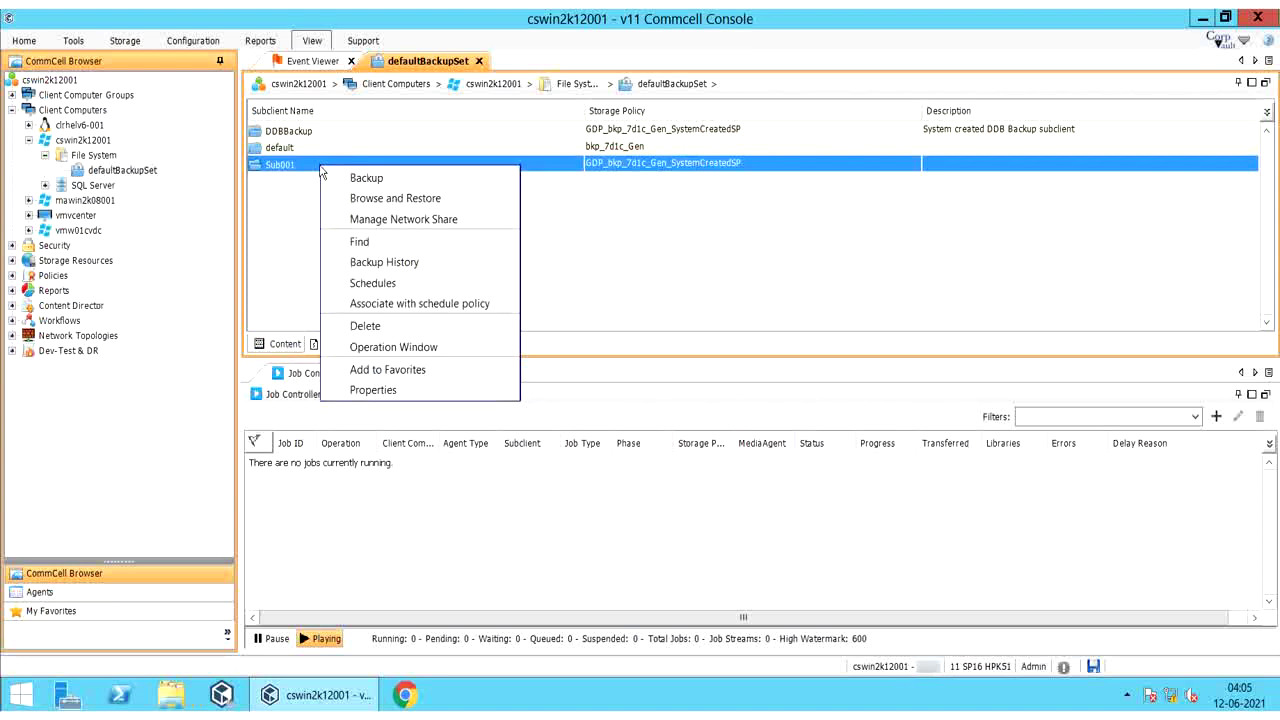
click(382, 262)
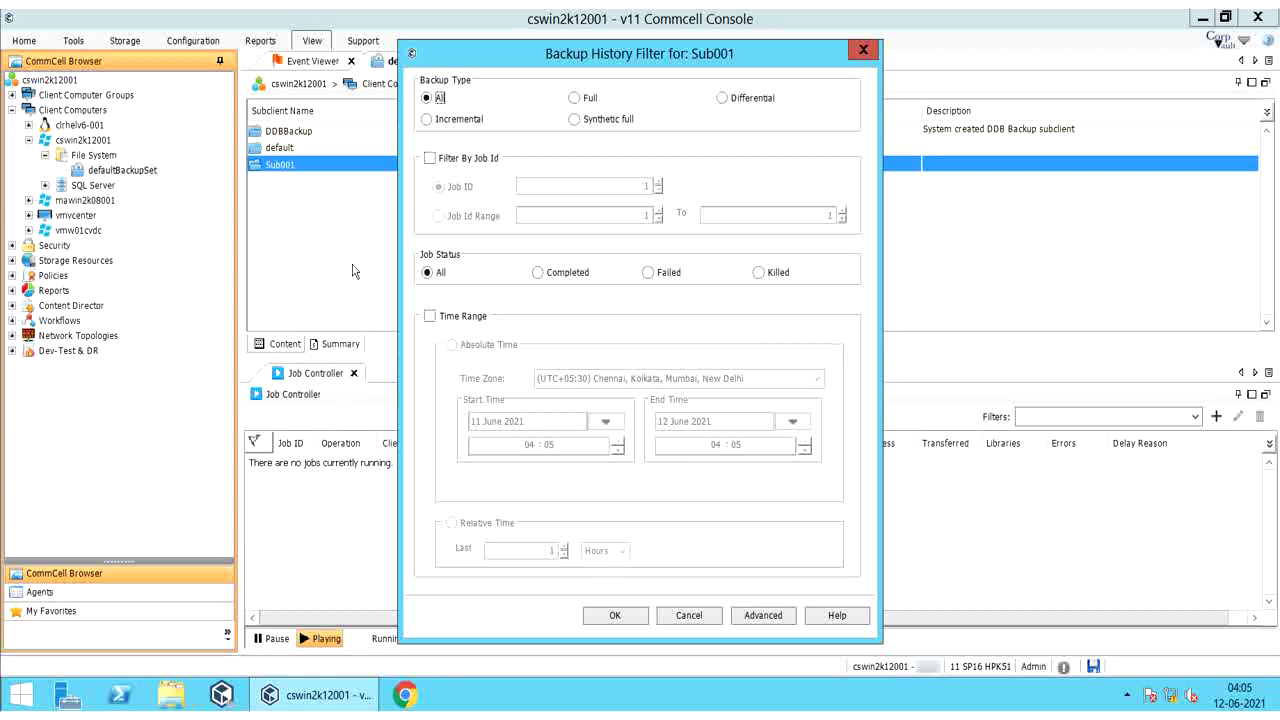
Step: Accept the filter to list Sub001's backup jobs, and widen the Start Time and End Time columns
click(608, 615)
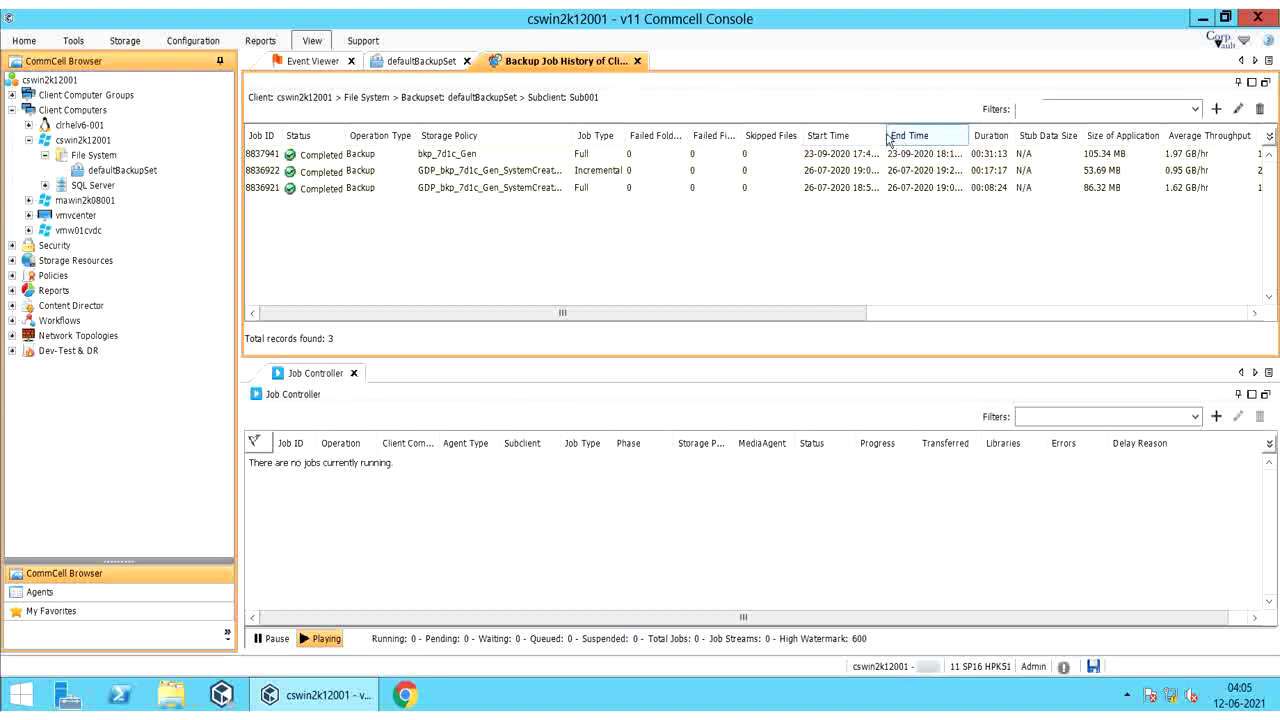
drag(889, 140, 906, 140)
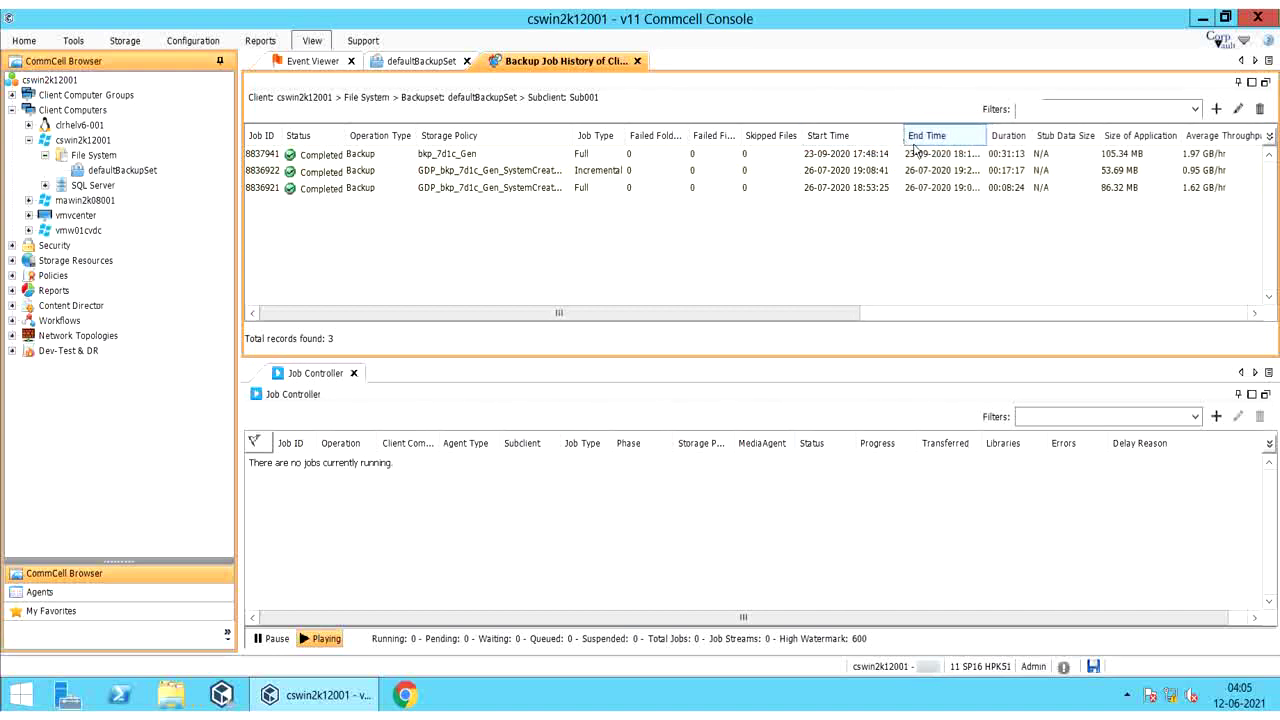
drag(989, 140, 1012, 142)
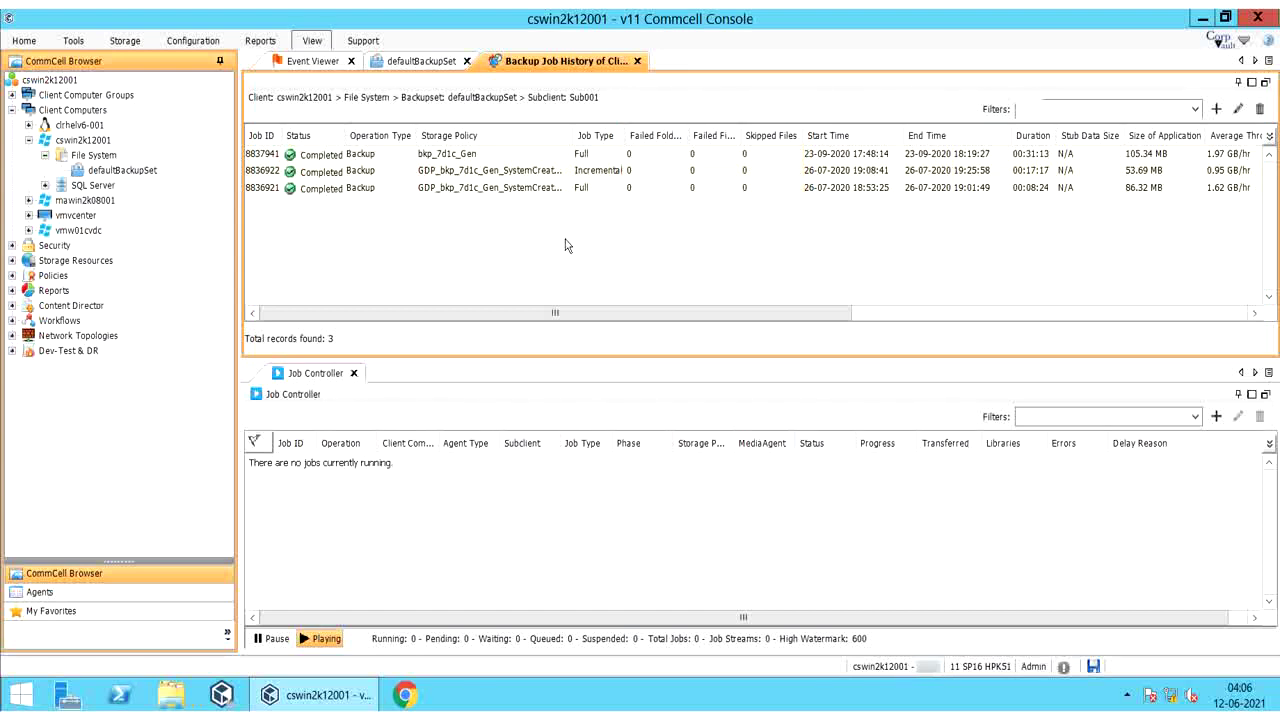
click(473, 154)
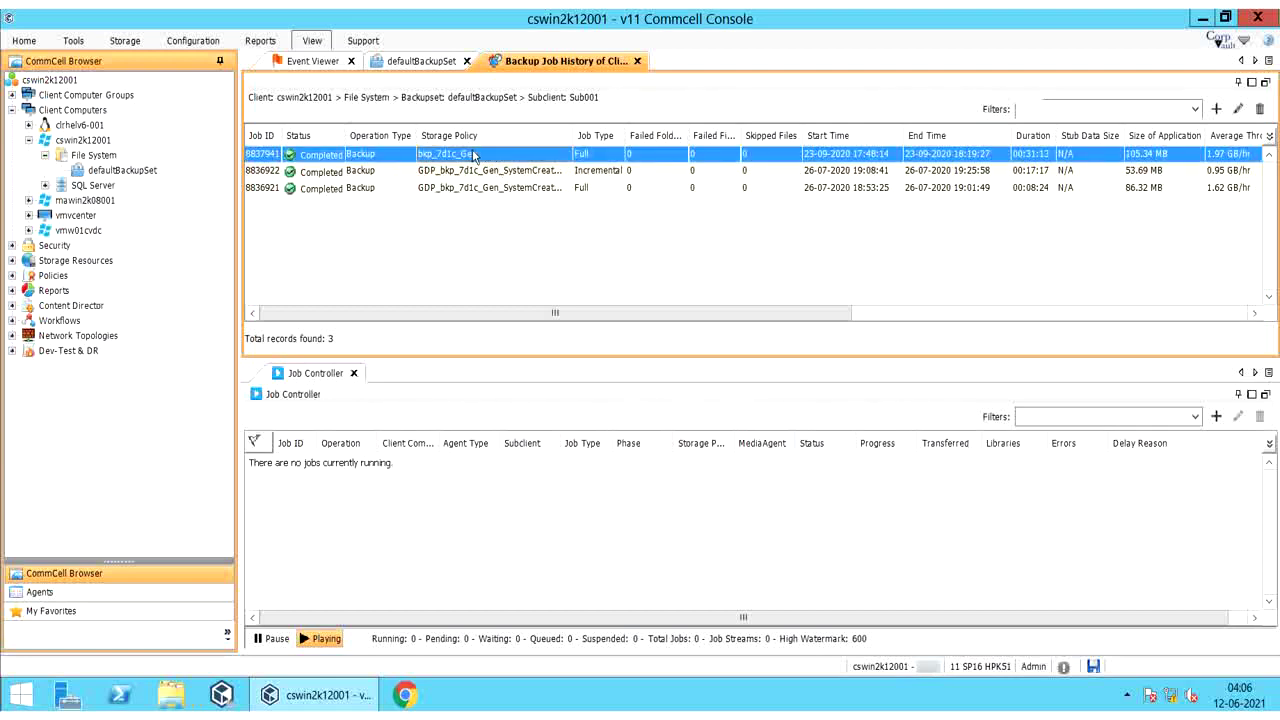
right_click(474, 157)
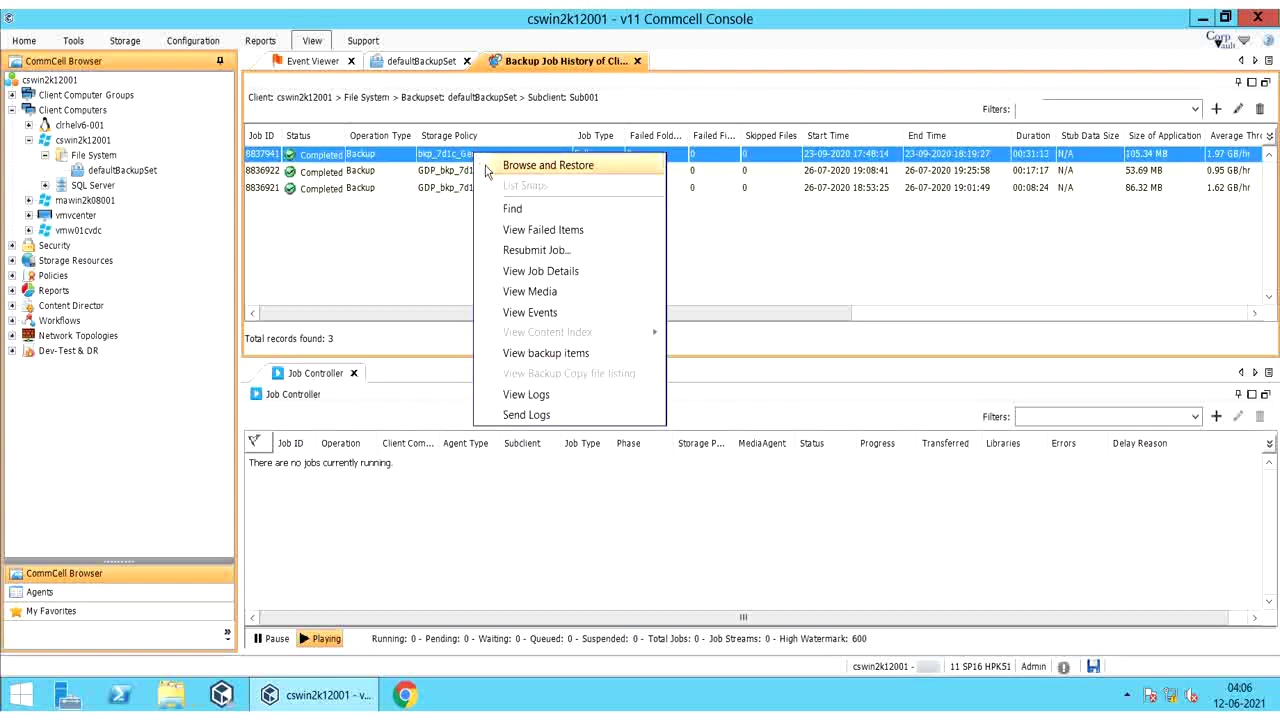
click(486, 166)
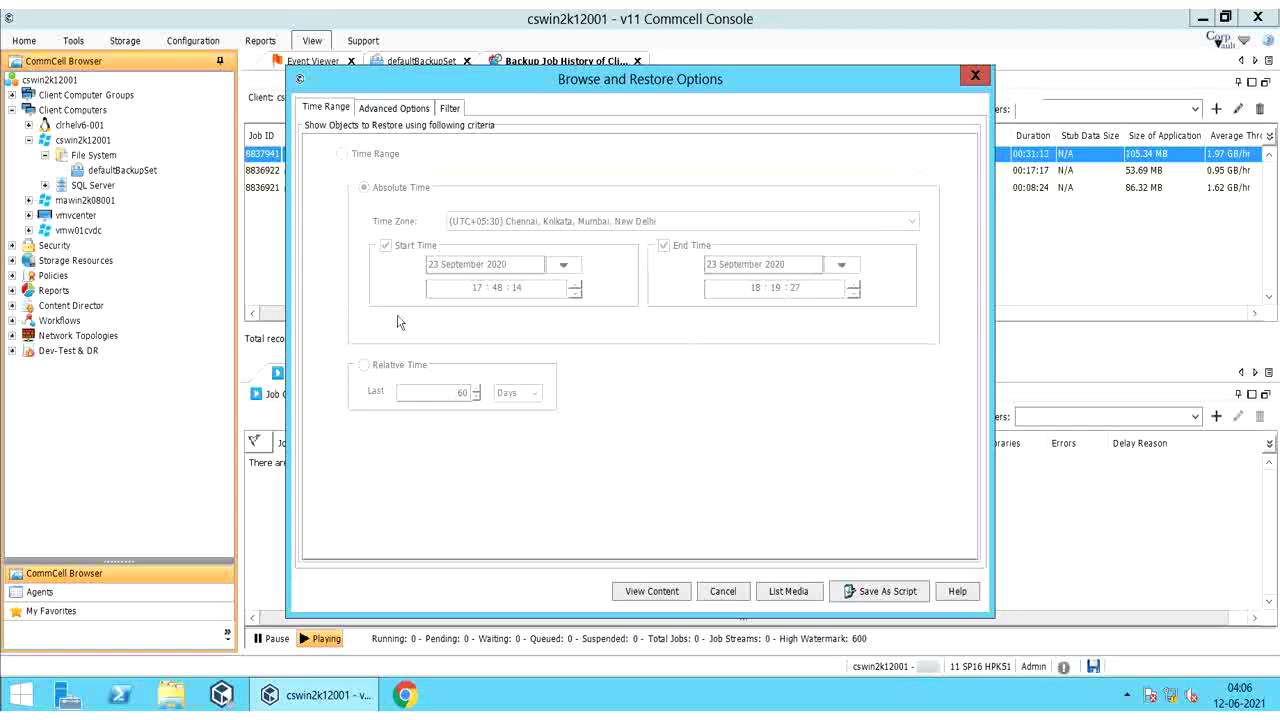
click(974, 76)
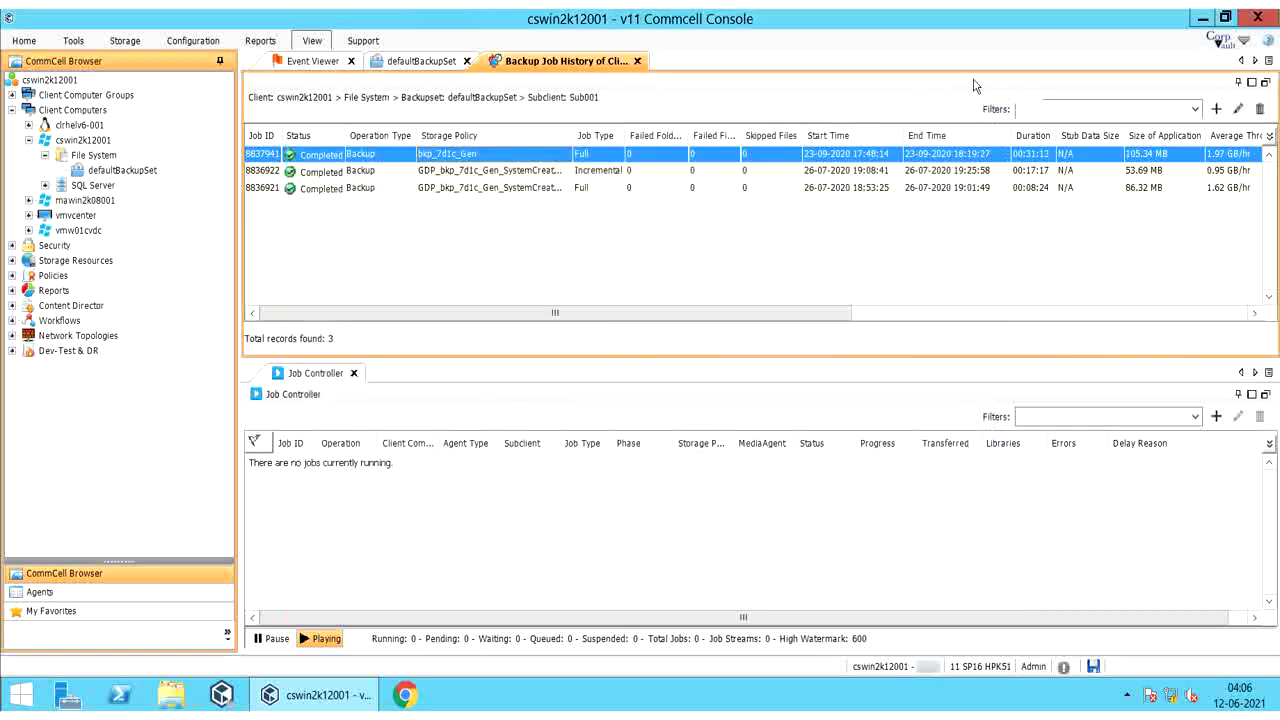
click(432, 64)
click(565, 61)
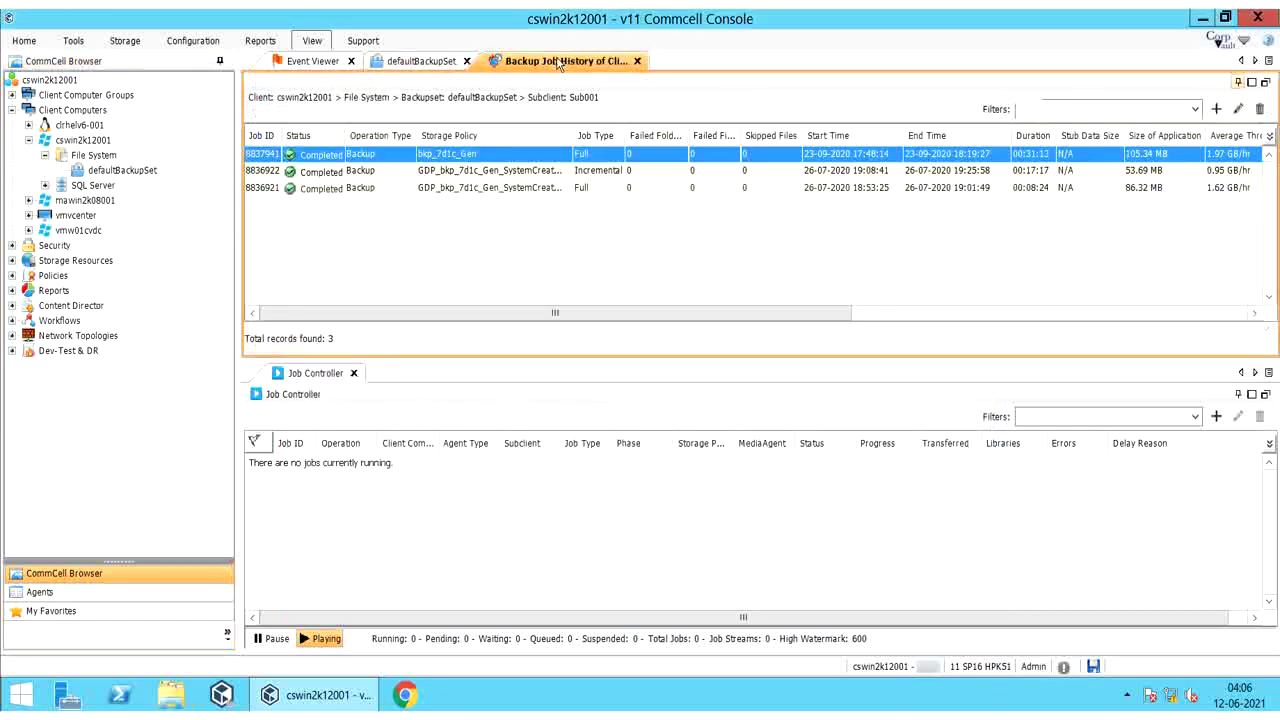
right_click(491, 398)
Step: Move the Backup Job History to the lower panel and open Browse and Restore for defaultBackupSet
click(586, 436)
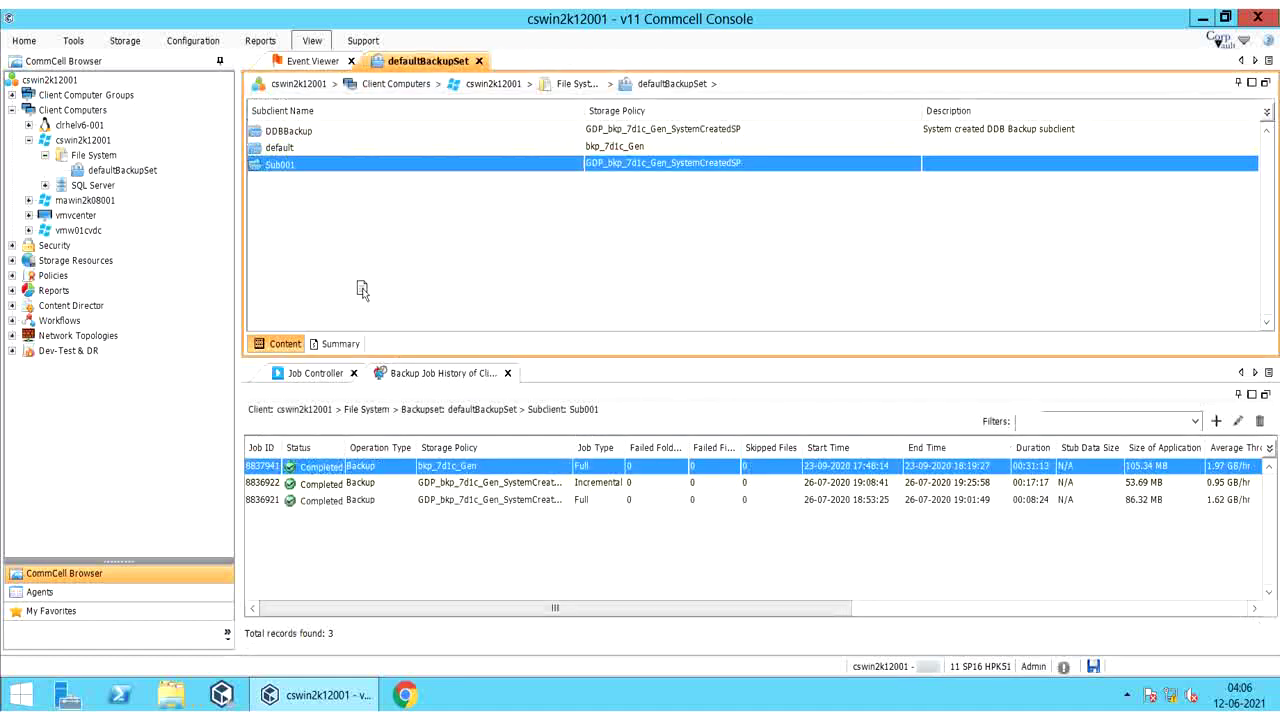
right_click(148, 170)
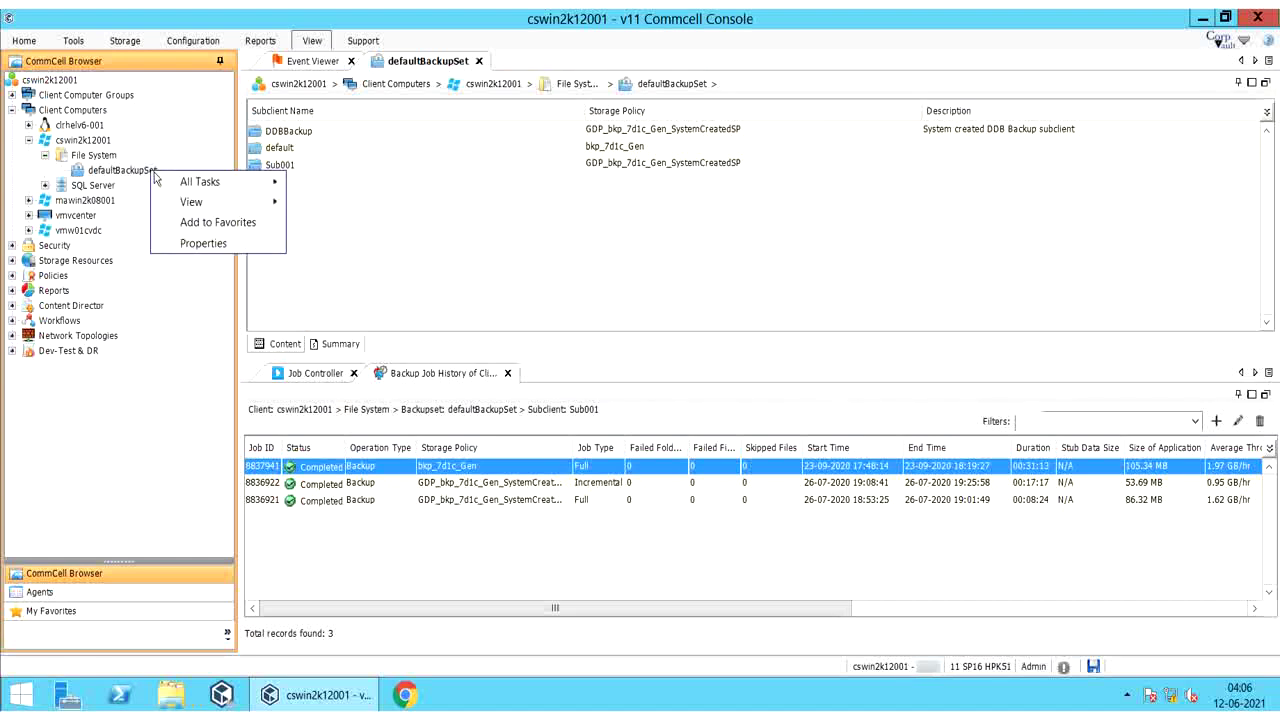
mouse_move(180, 183)
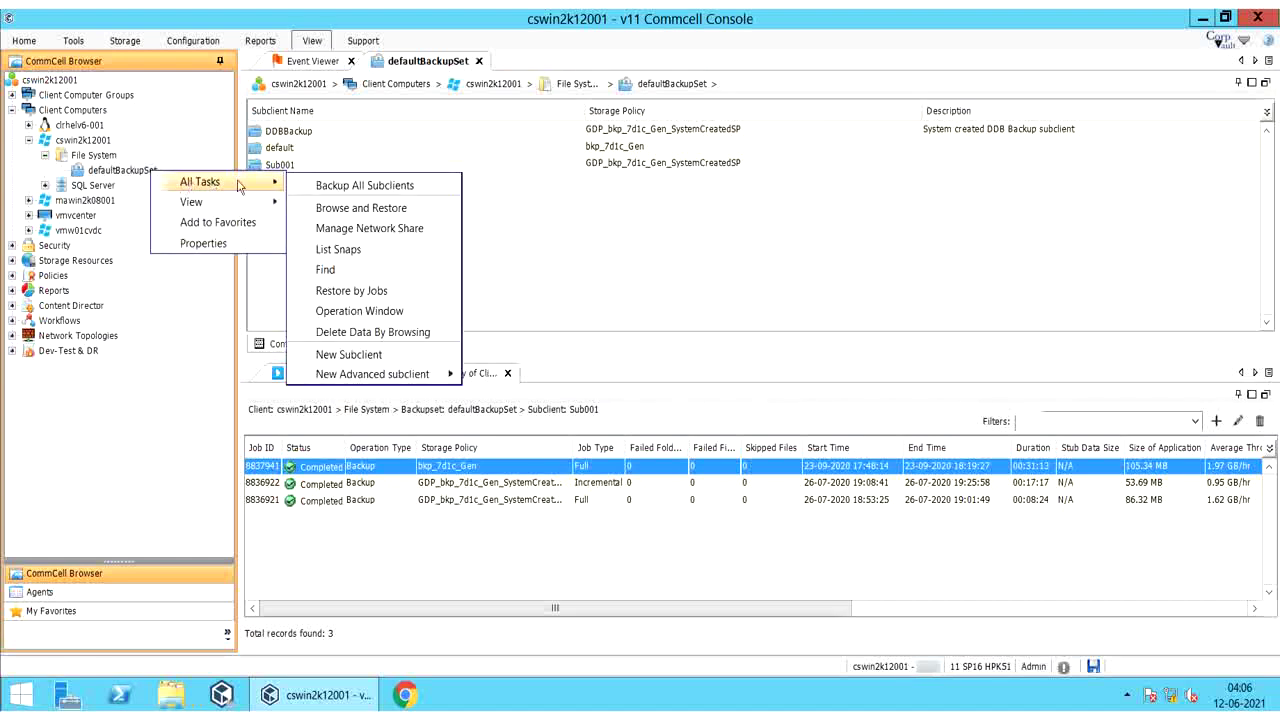
click(329, 210)
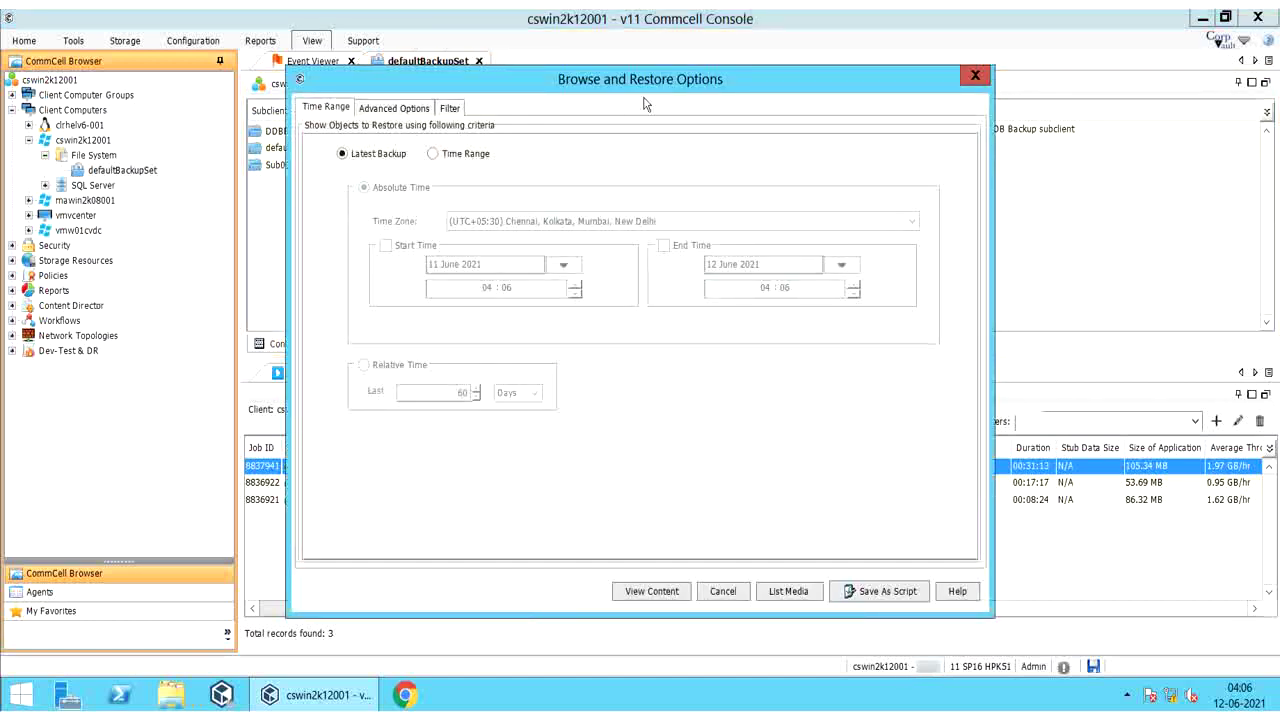
Step: Drag the Browse and Restore Options dialog over to the left side of the screen
drag(644, 77, 531, 64)
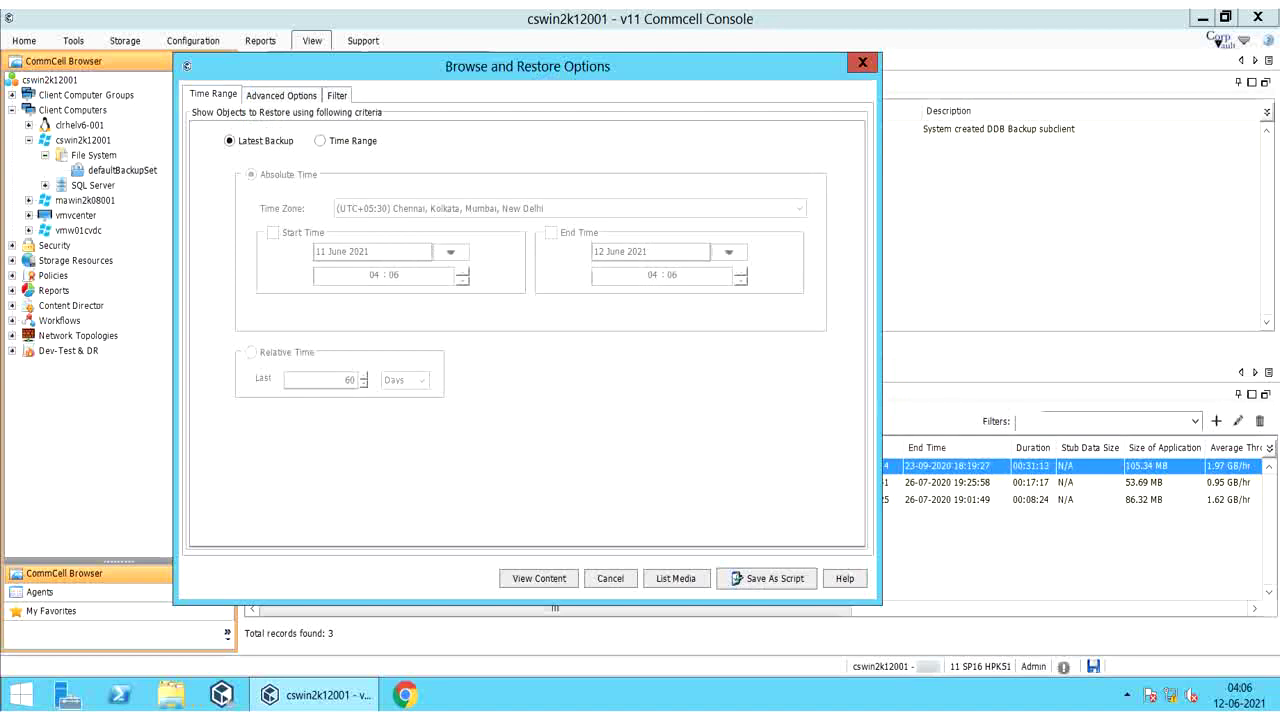
drag(534, 64, 437, 70)
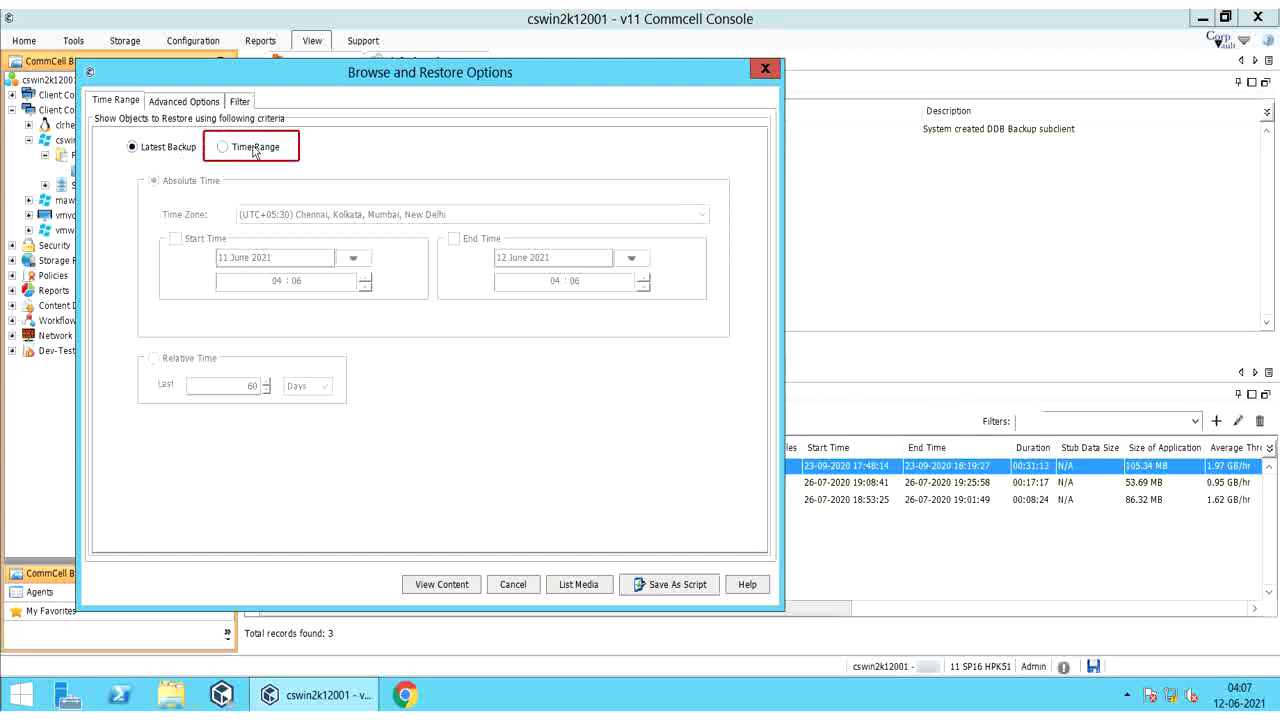
Step: Use an Absolute Time range with only End Time checked and no start time
click(223, 147)
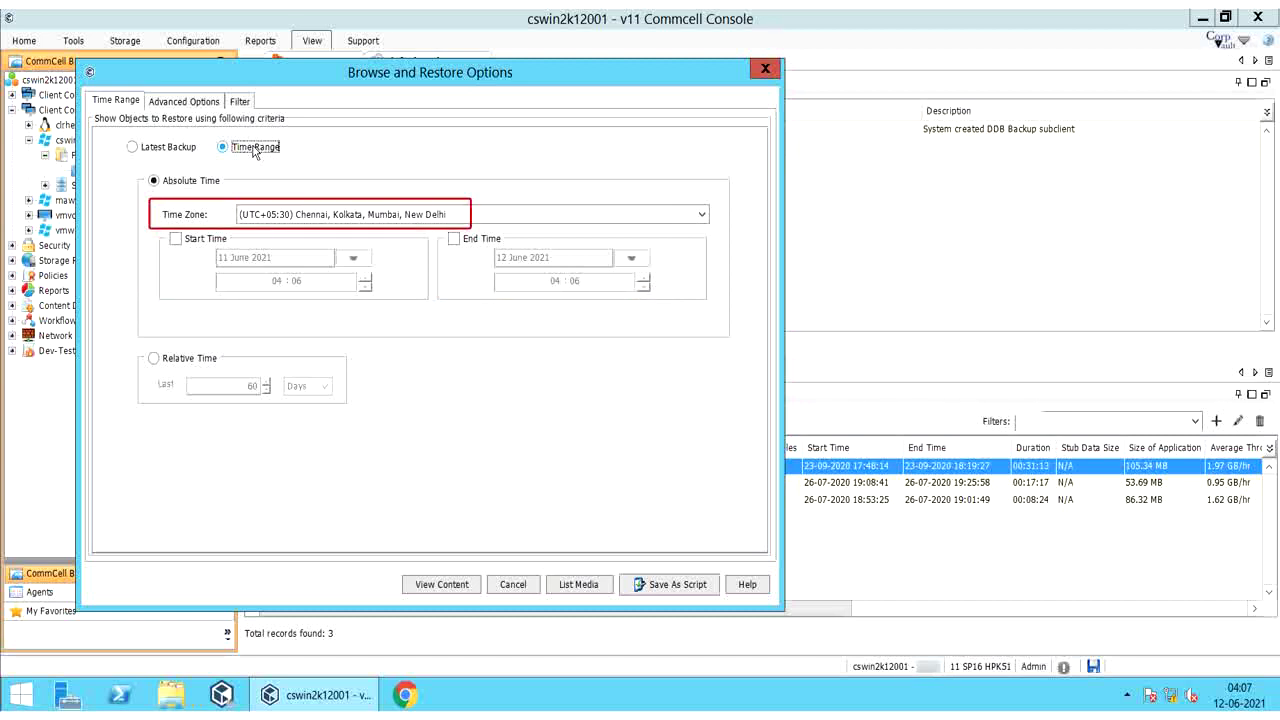
click(206, 241)
click(470, 240)
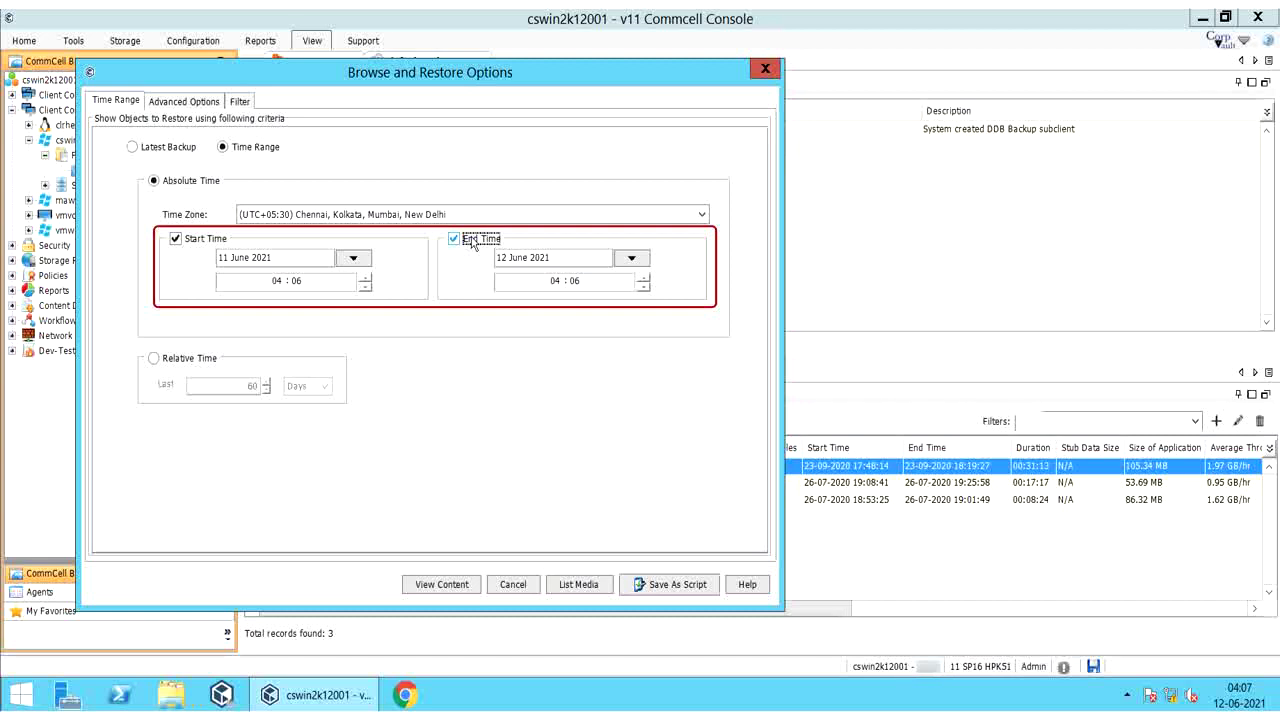
click(471, 241)
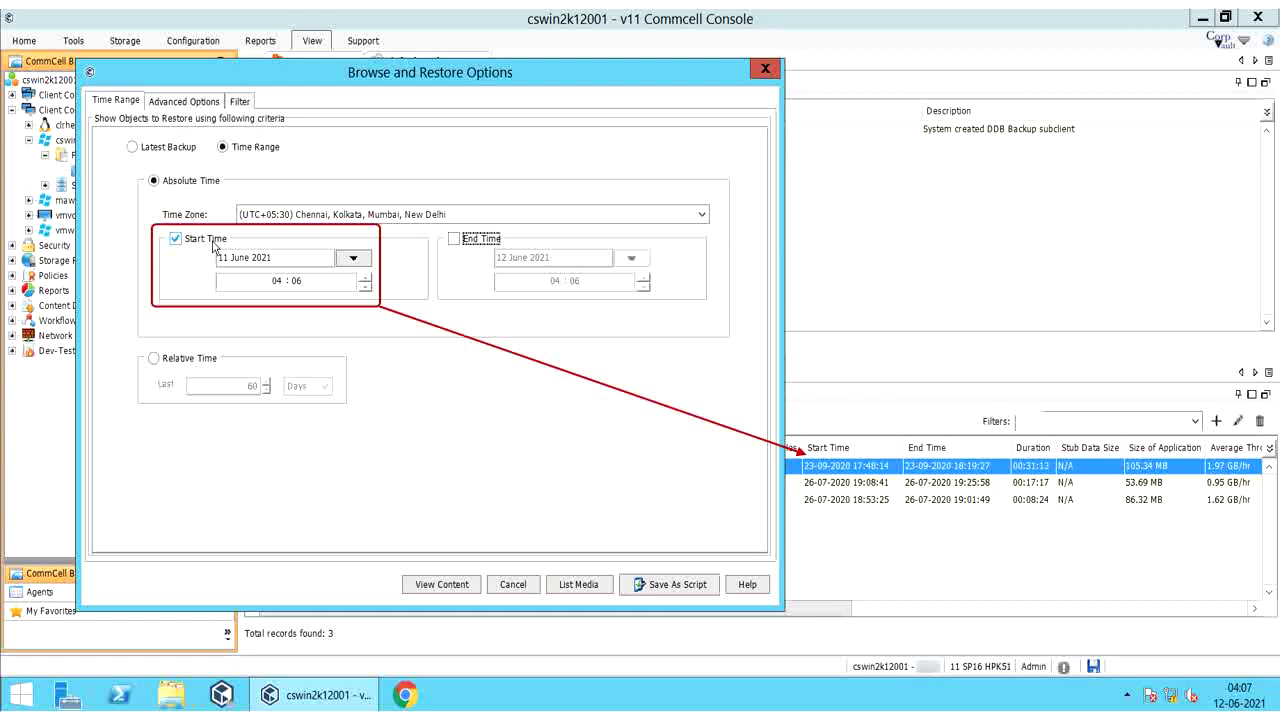
click(213, 243)
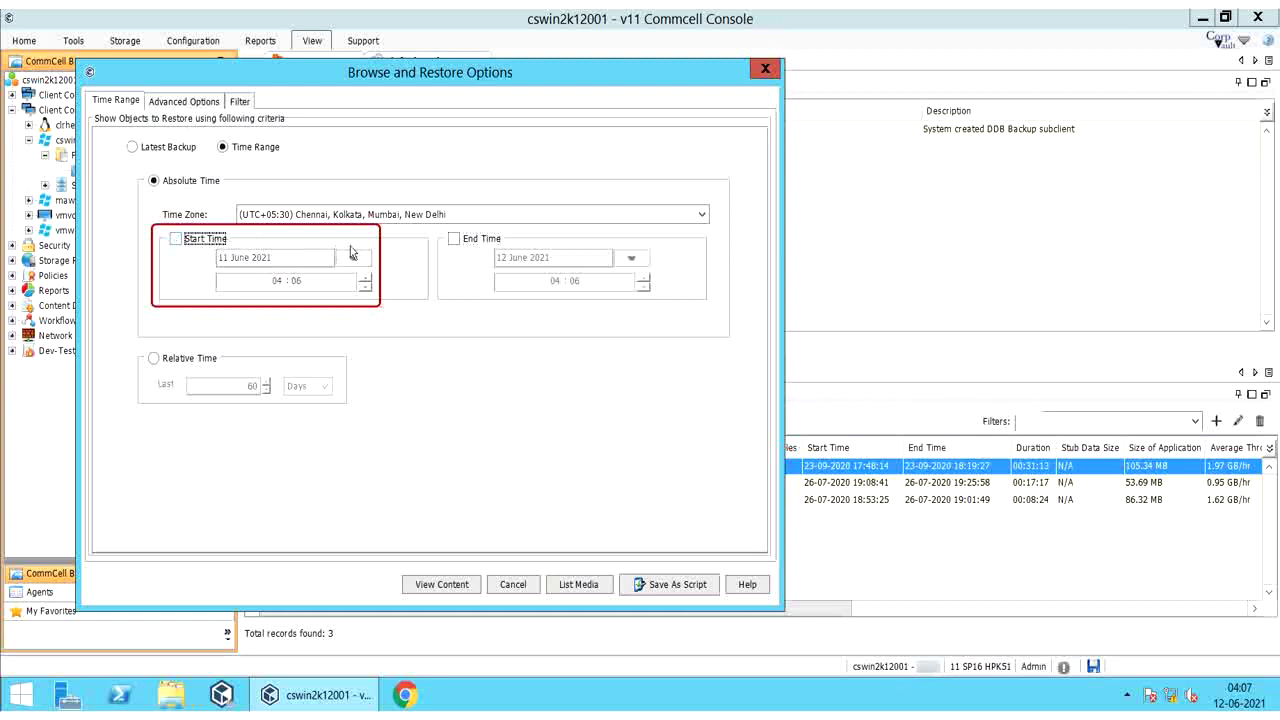
click(473, 243)
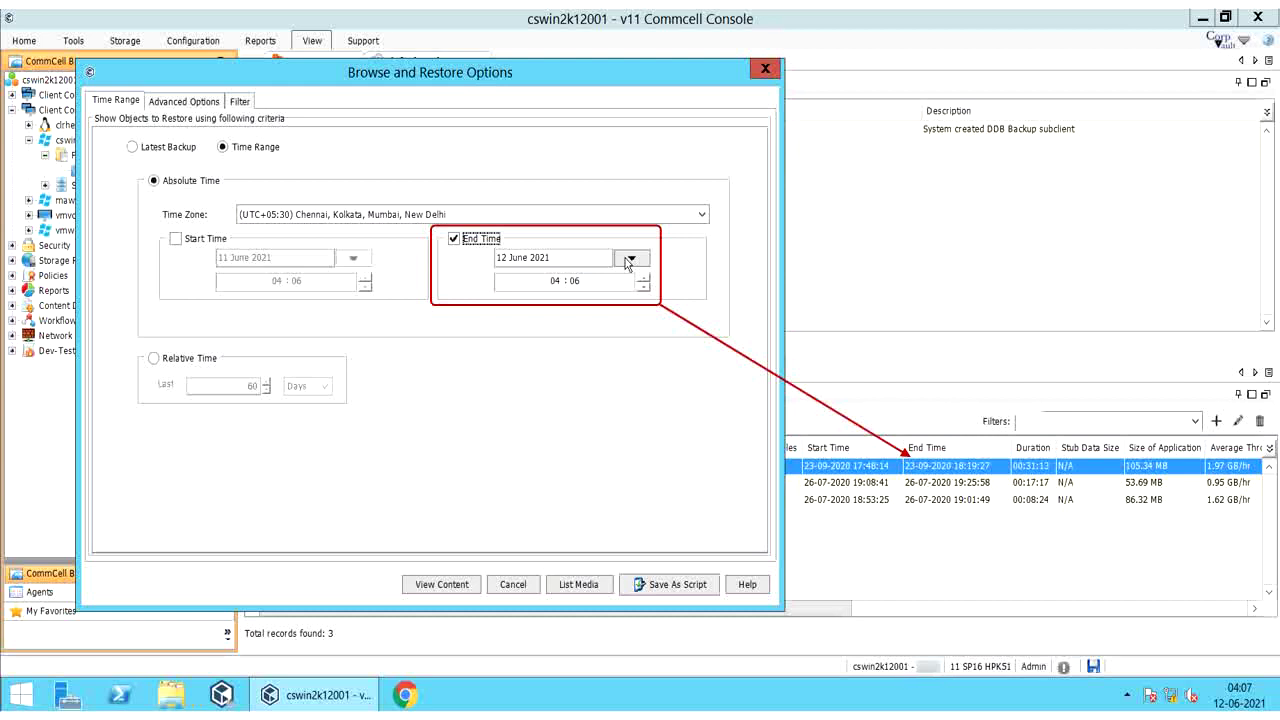
click(183, 366)
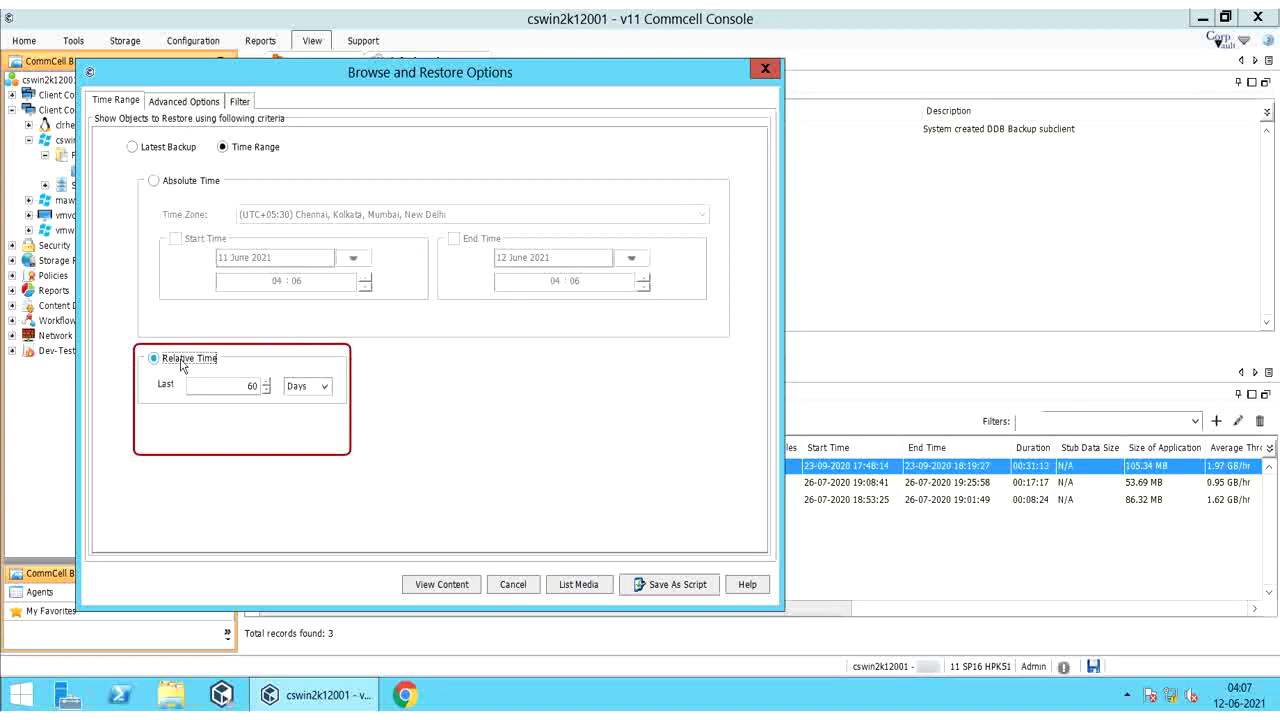
click(326, 388)
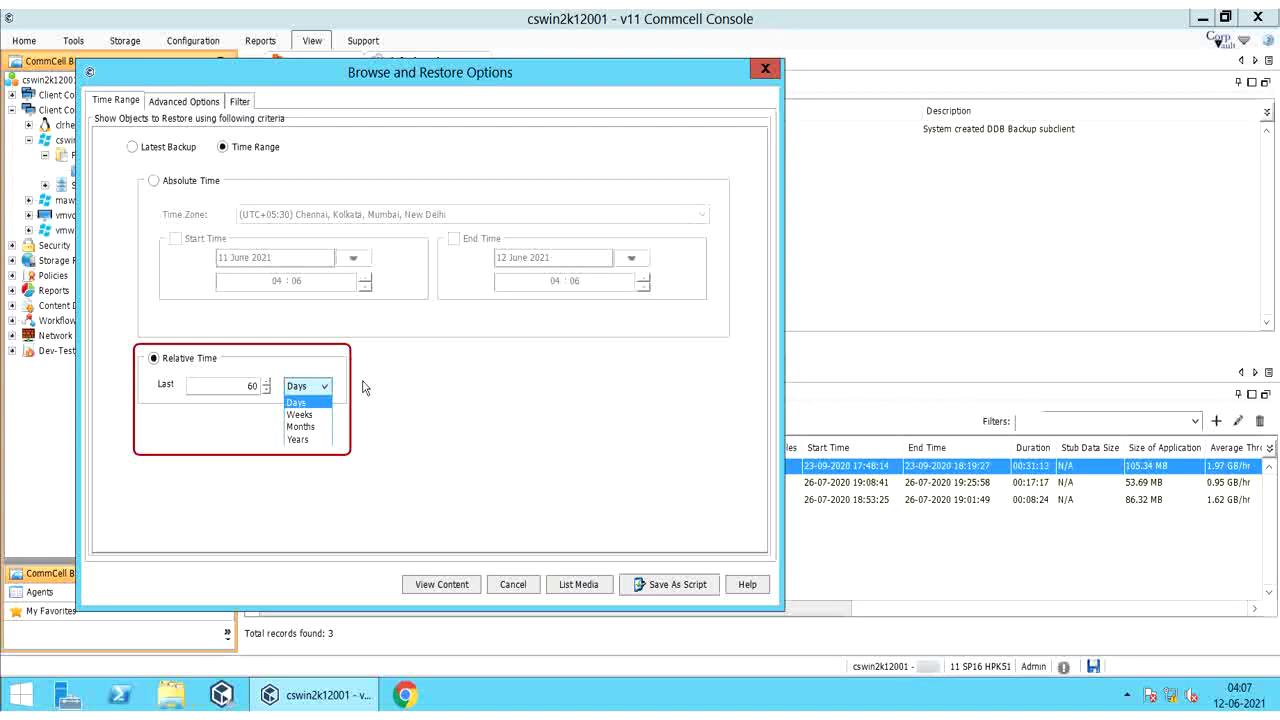
click(364, 387)
click(153, 180)
click(454, 238)
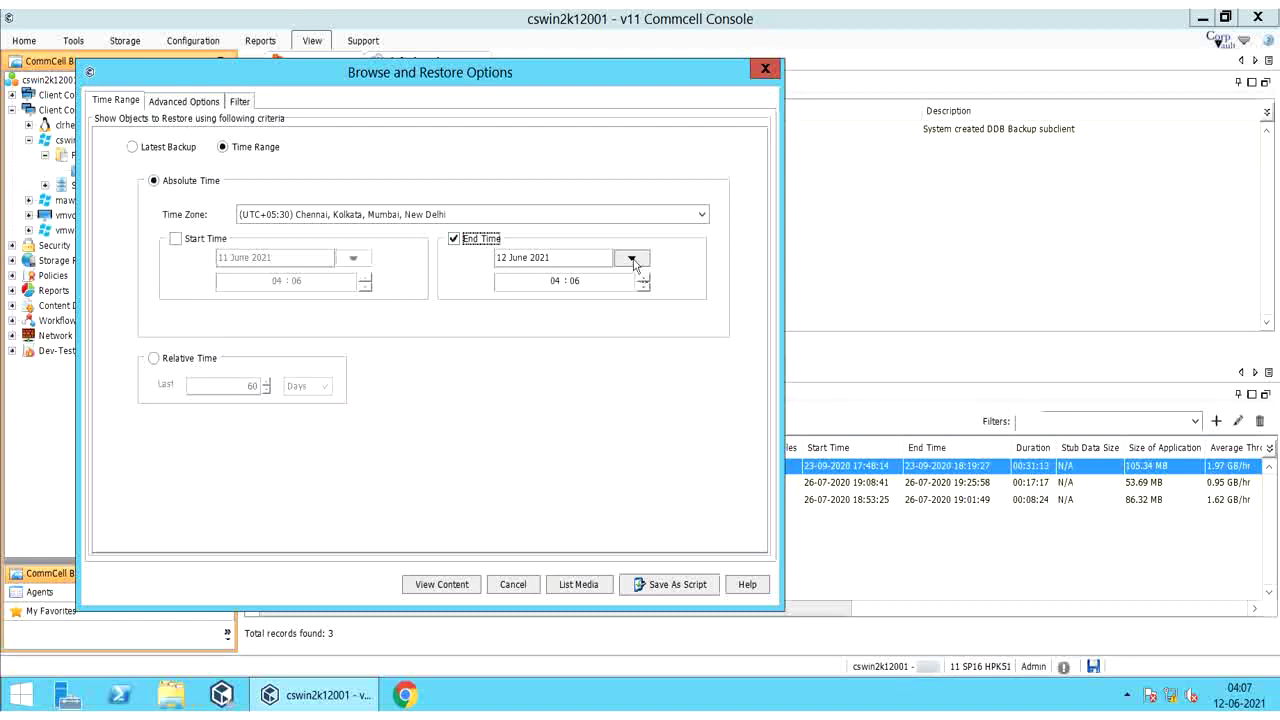
Step: Set the End Time to 23 September 2020 at 18:20, then show the Advanced Options
click(632, 259)
double_click(520, 283)
double_click(520, 283)
double_click(520, 283)
click(520, 283)
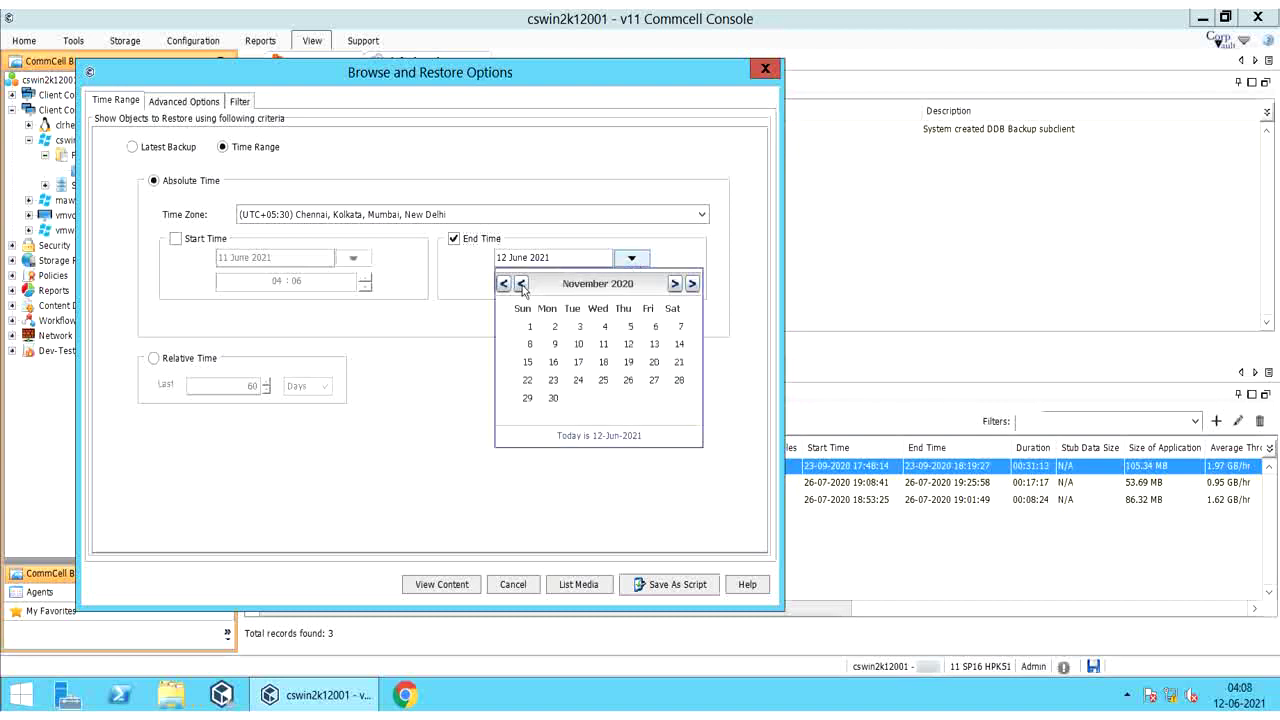
double_click(520, 283)
click(603, 380)
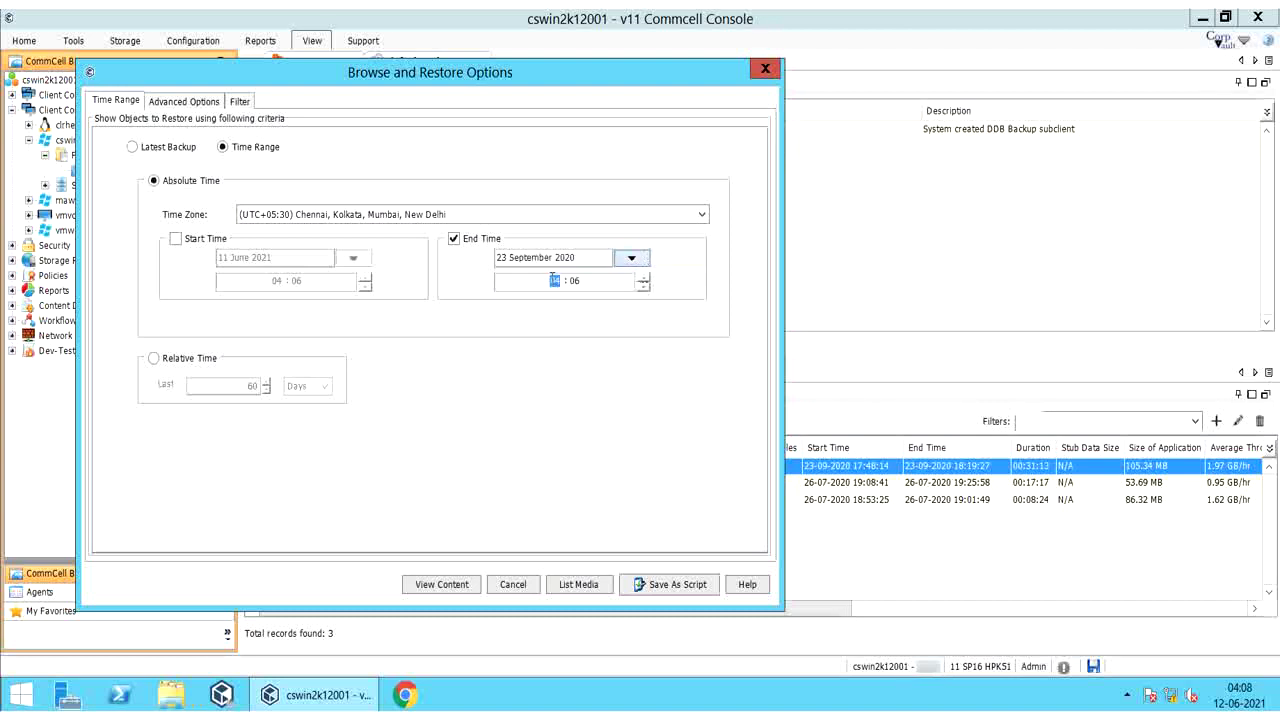
text(820)
click(175, 101)
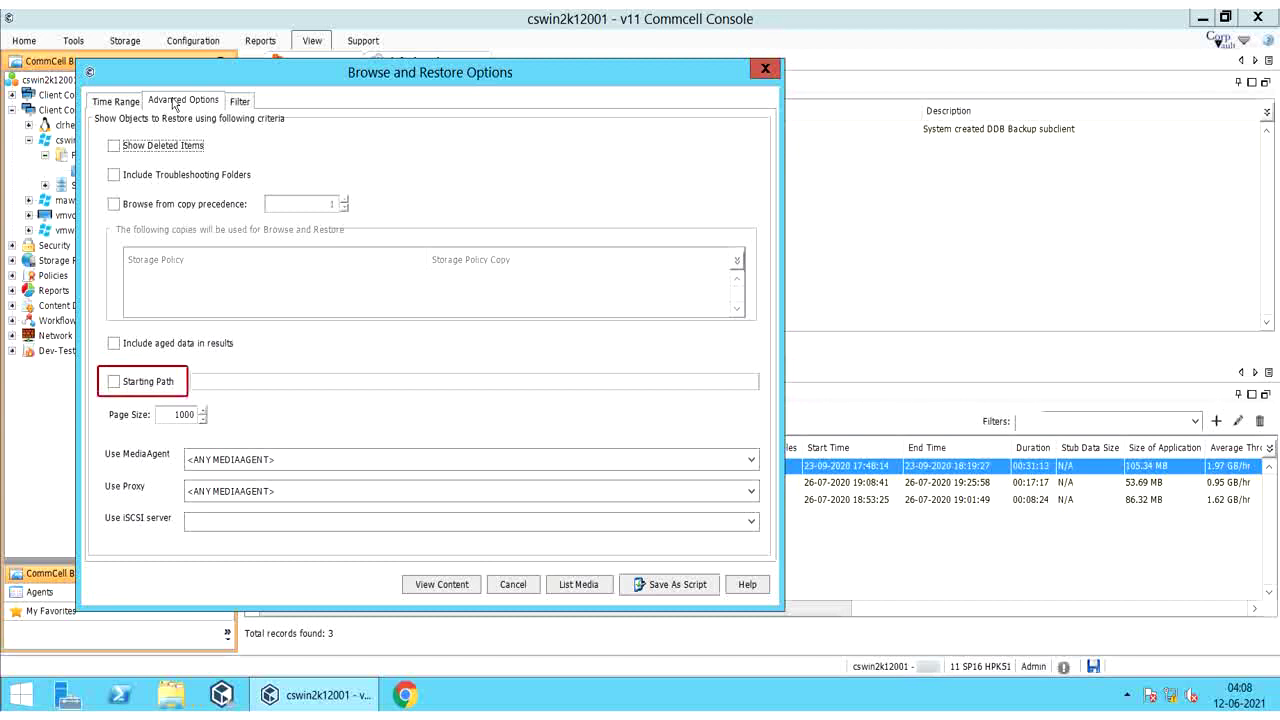
text("E:\Documents\Project Documents\Agile Core")
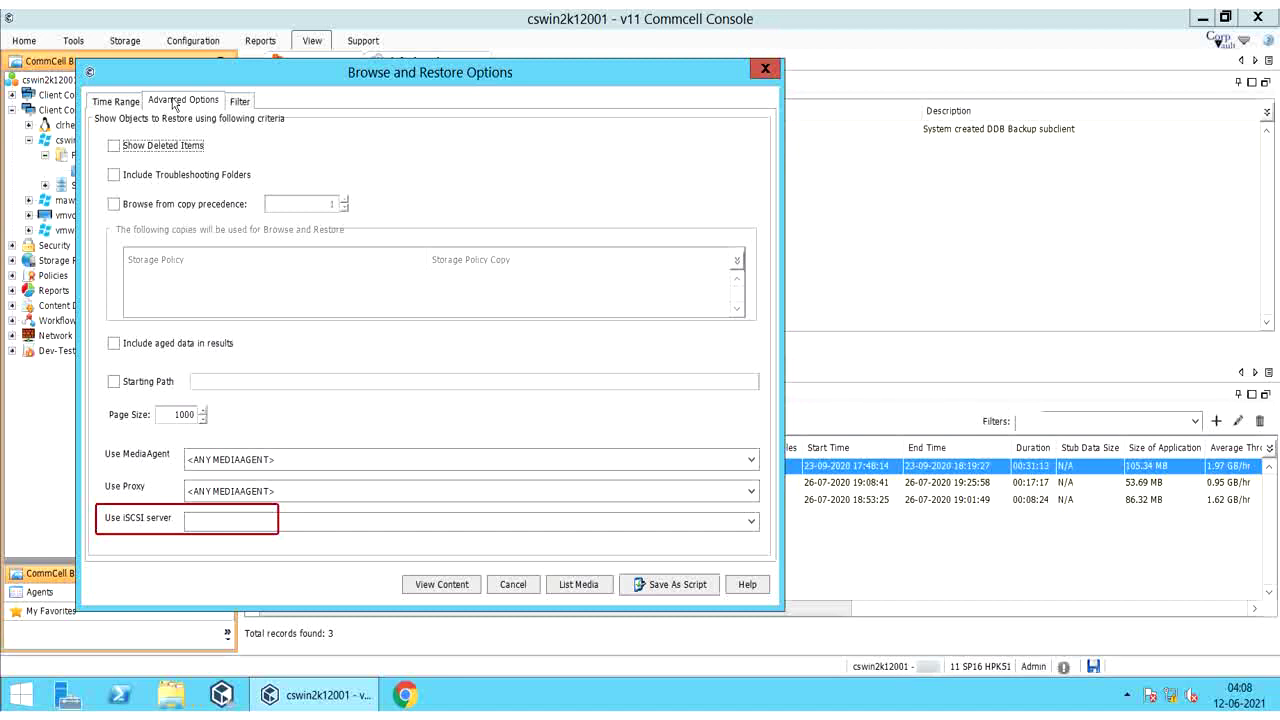
Step: On the Filter tab, add a File Name criterion and enter 'key'
click(242, 102)
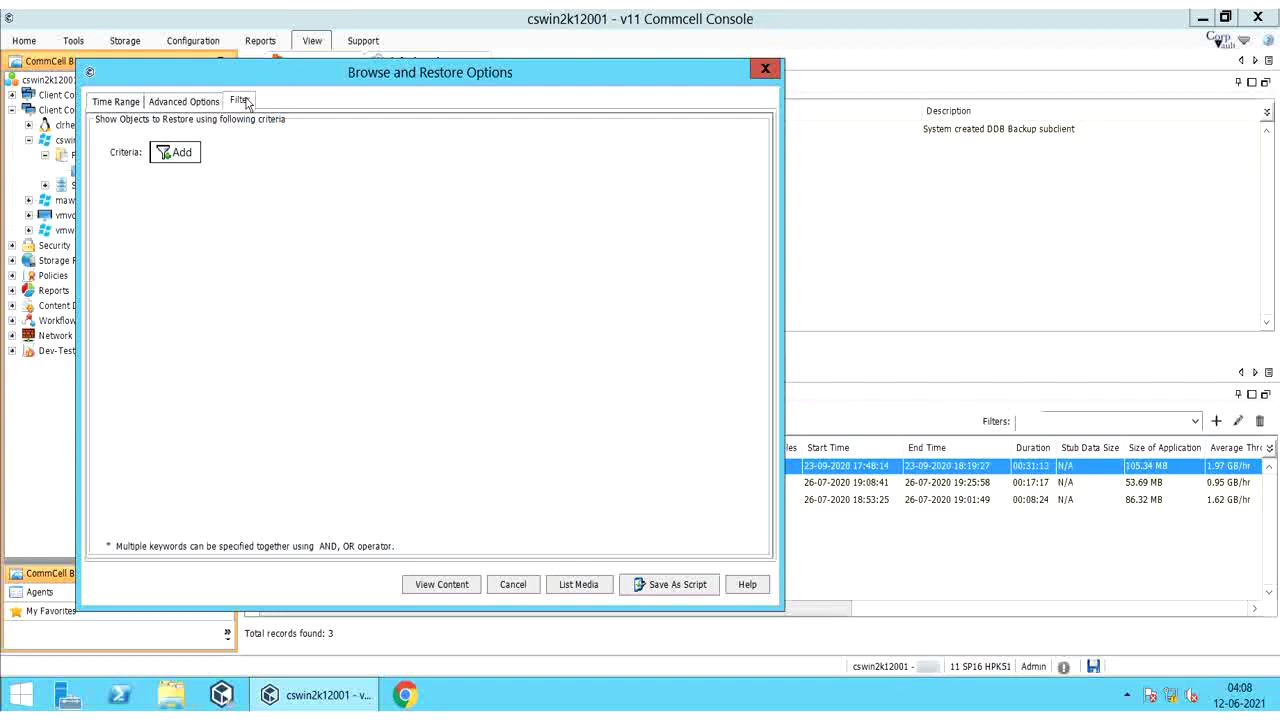
click(189, 158)
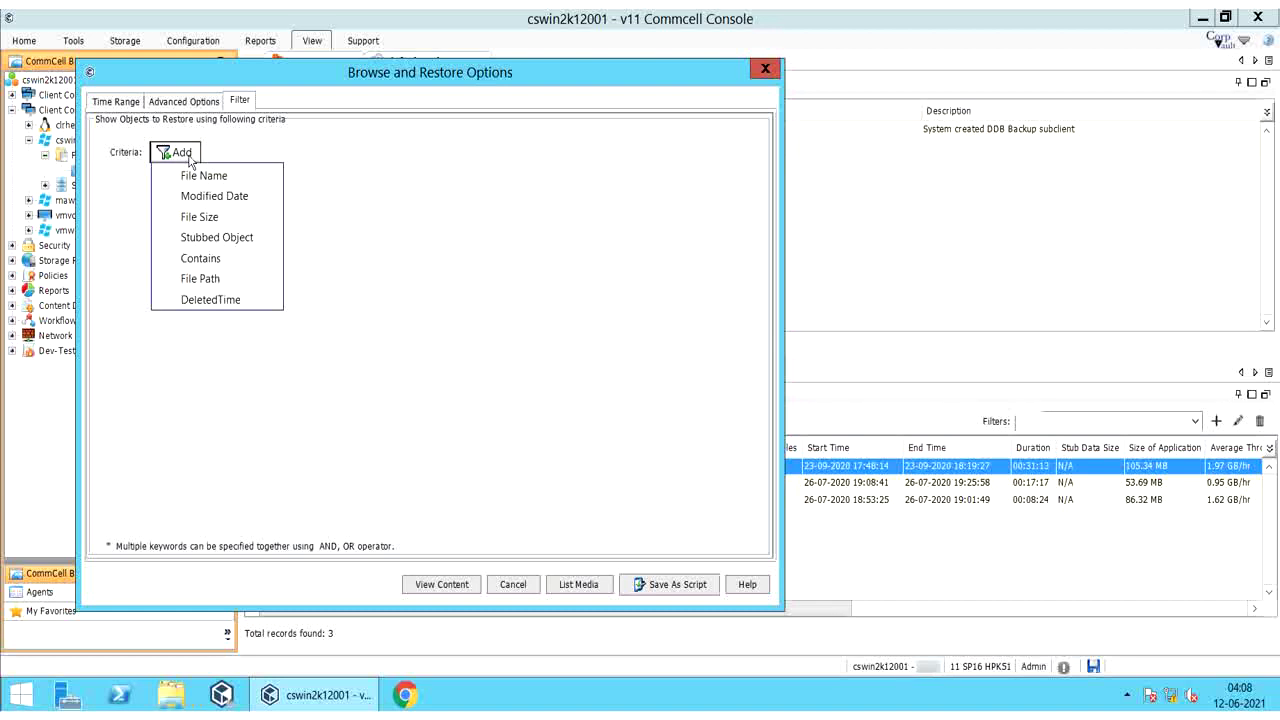
click(208, 178)
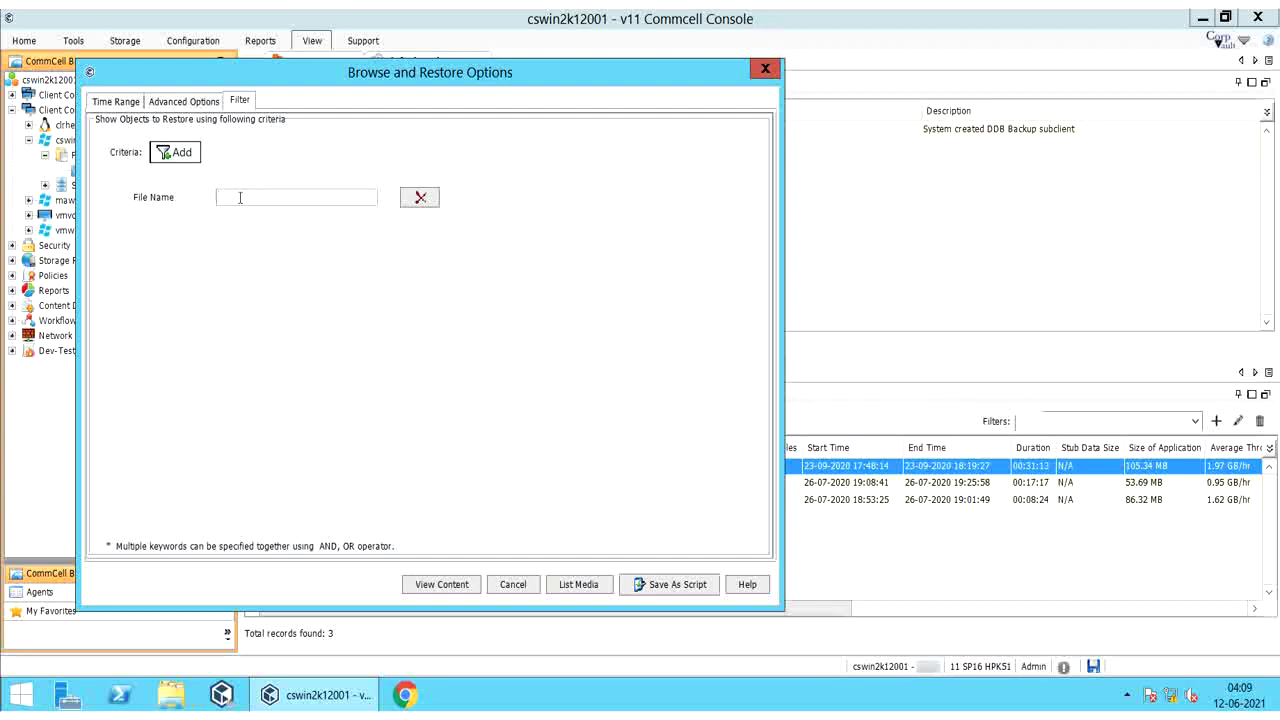
text(key)
Step: Remove the File Name filter, add then delete trial File Path and Contains criteria, and return to Time Range
click(420, 197)
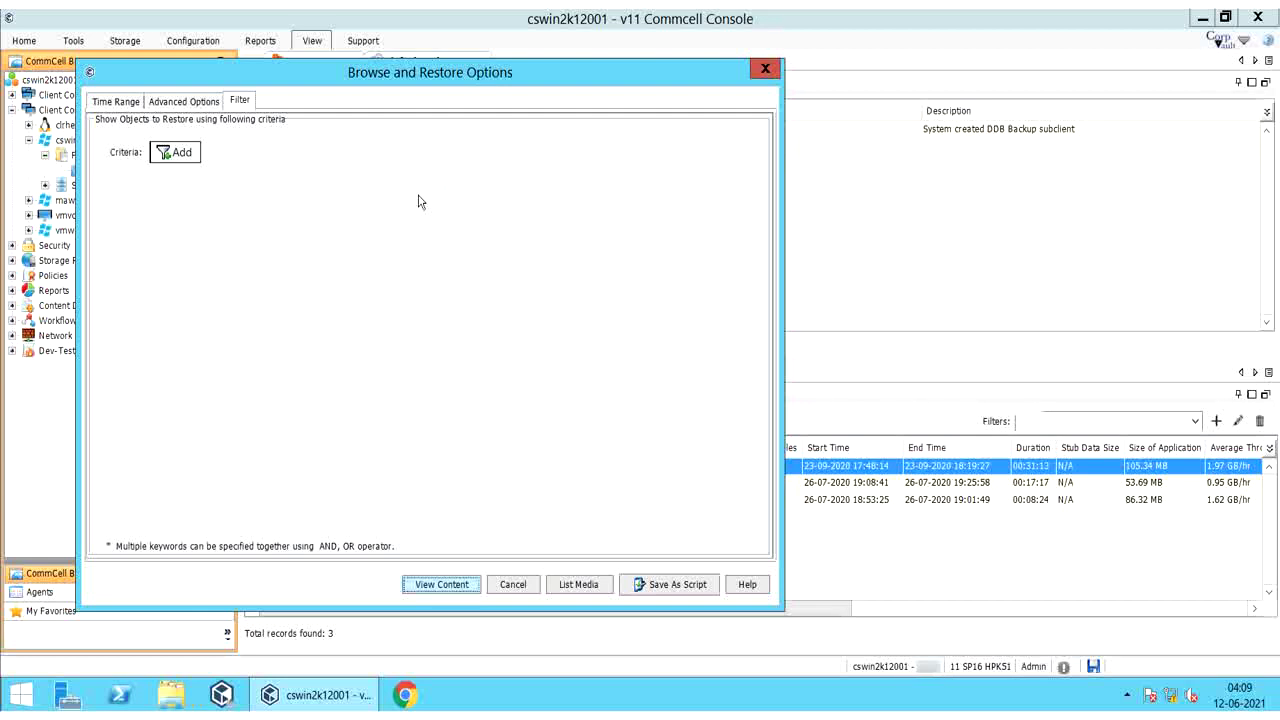
click(186, 154)
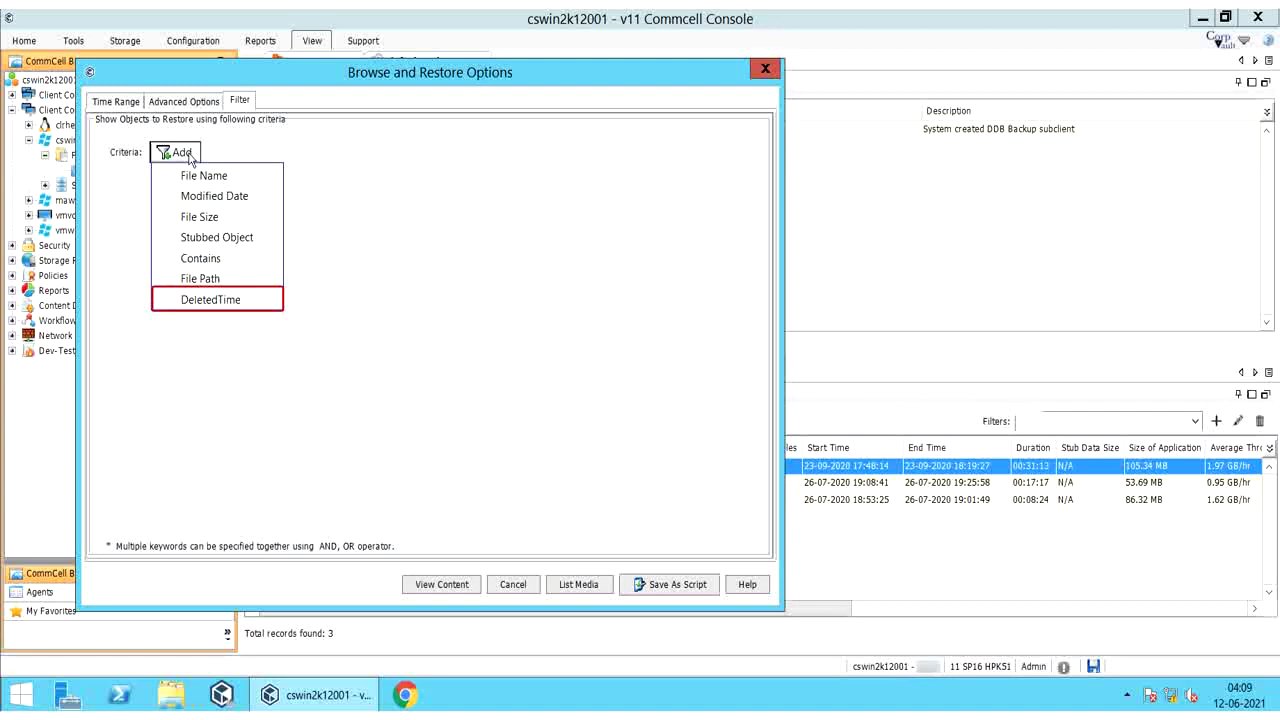
click(222, 278)
click(176, 152)
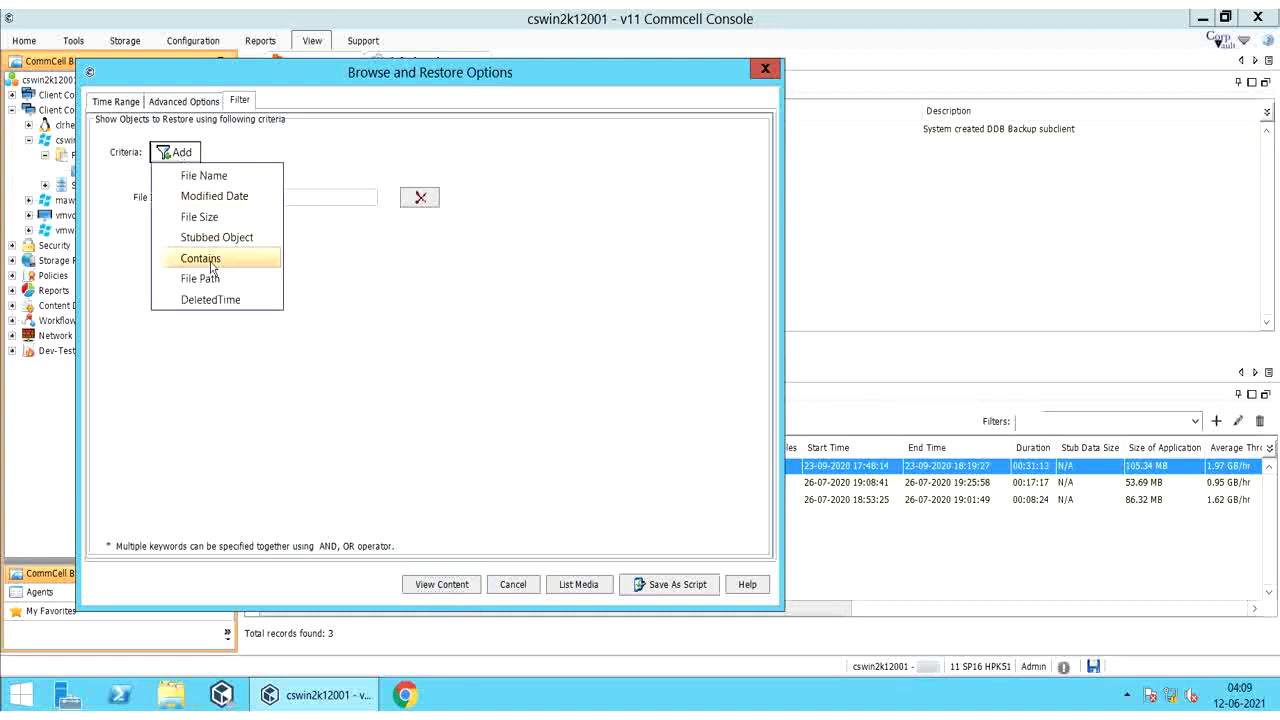
click(211, 262)
click(420, 240)
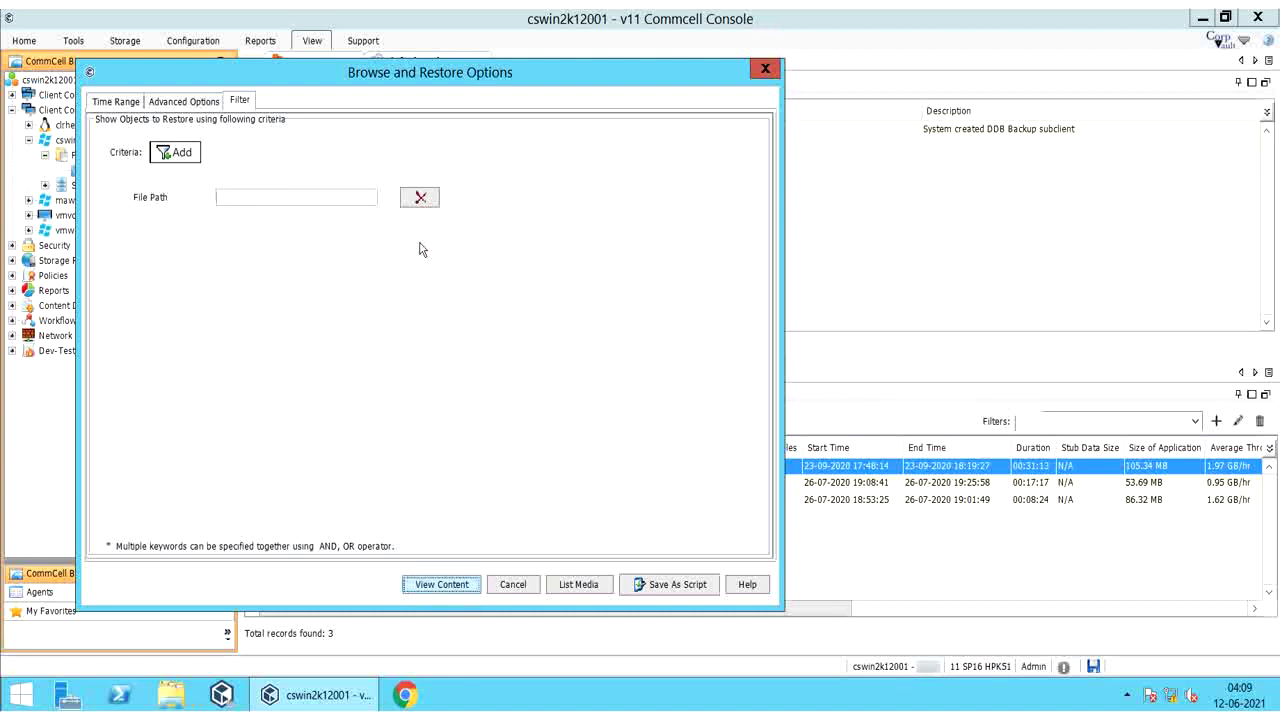
click(420, 200)
click(124, 104)
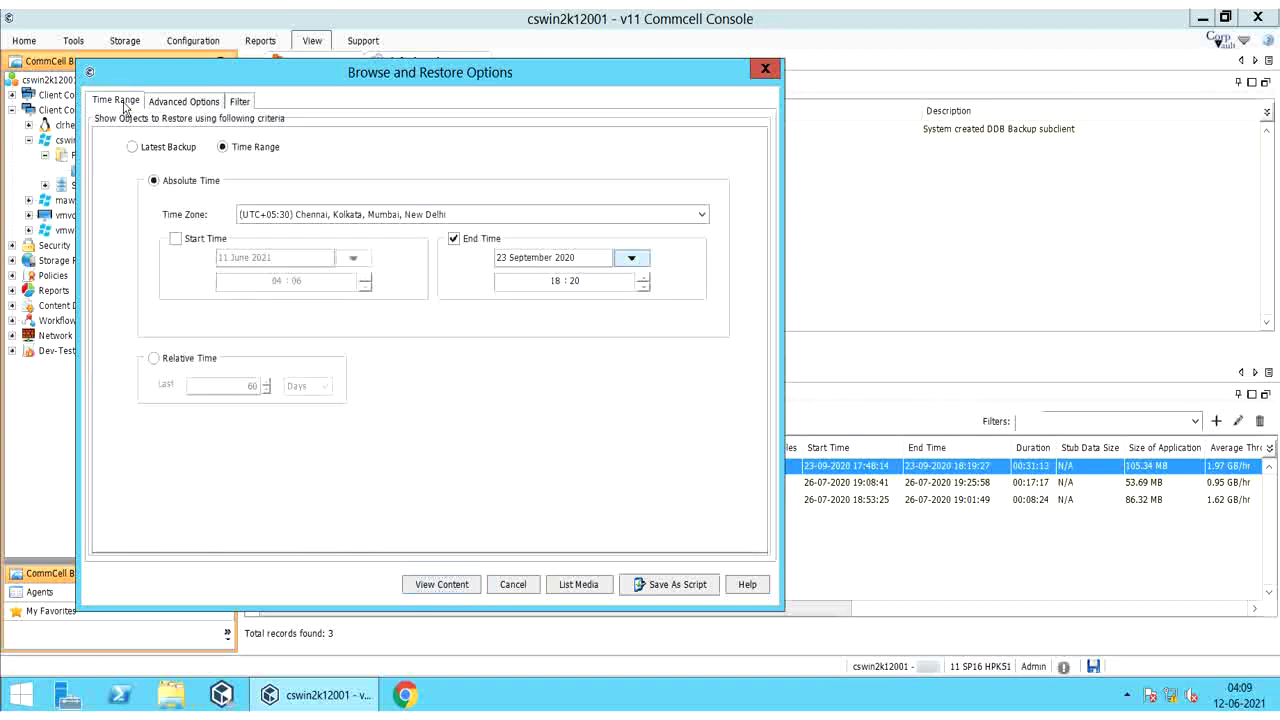
Step: Open the List Media options for this restore
click(578, 585)
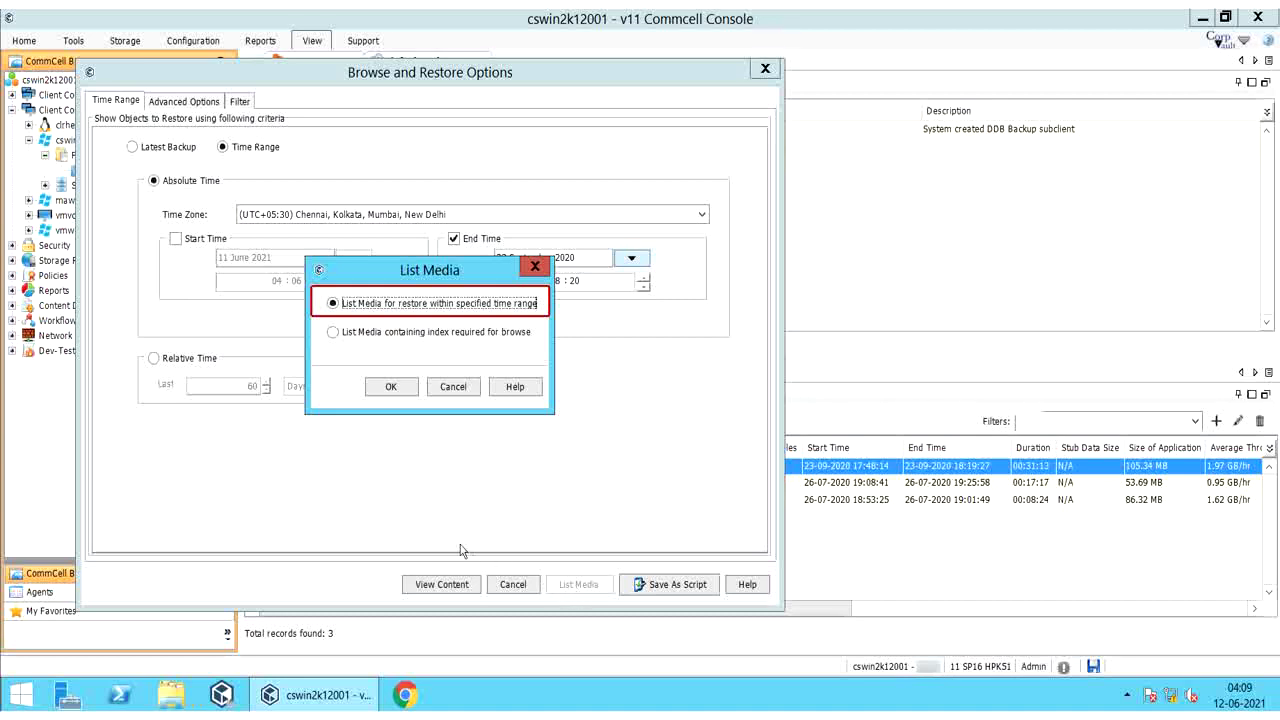
Step: List the media for restore within the specified time range: three Primary disk media on DiskLib001 and DiskLib002
click(371, 340)
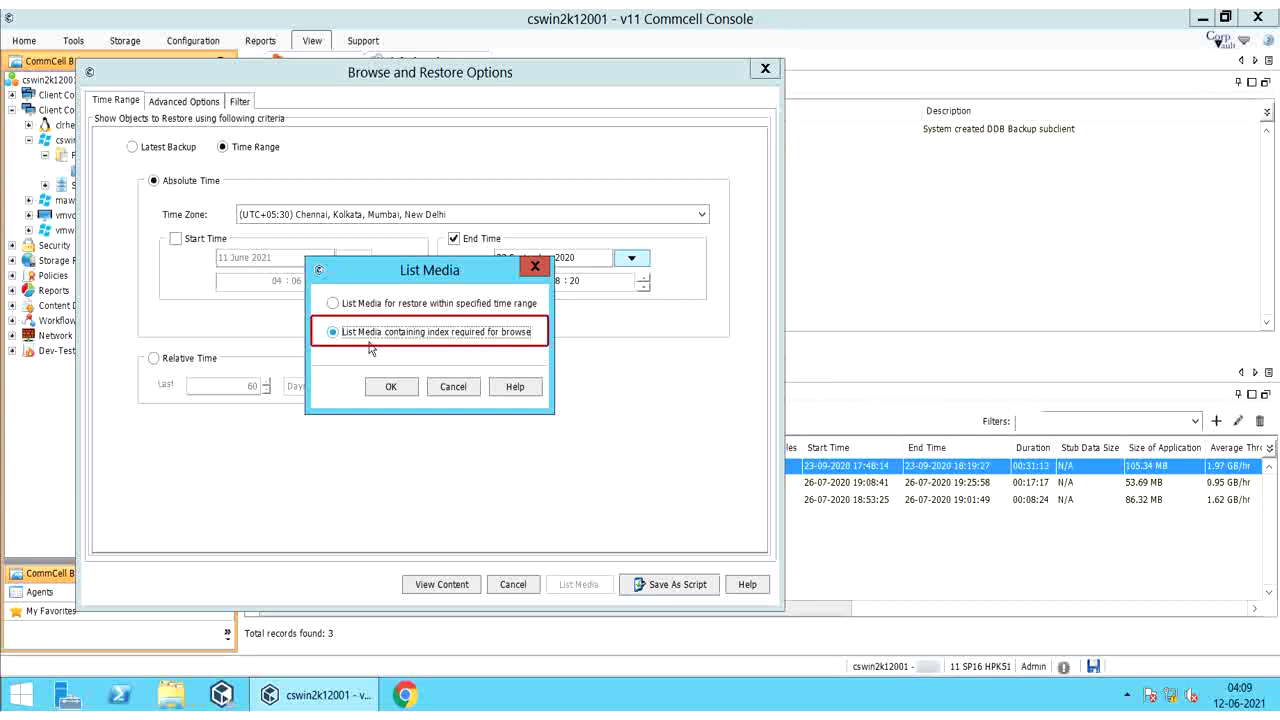
click(376, 305)
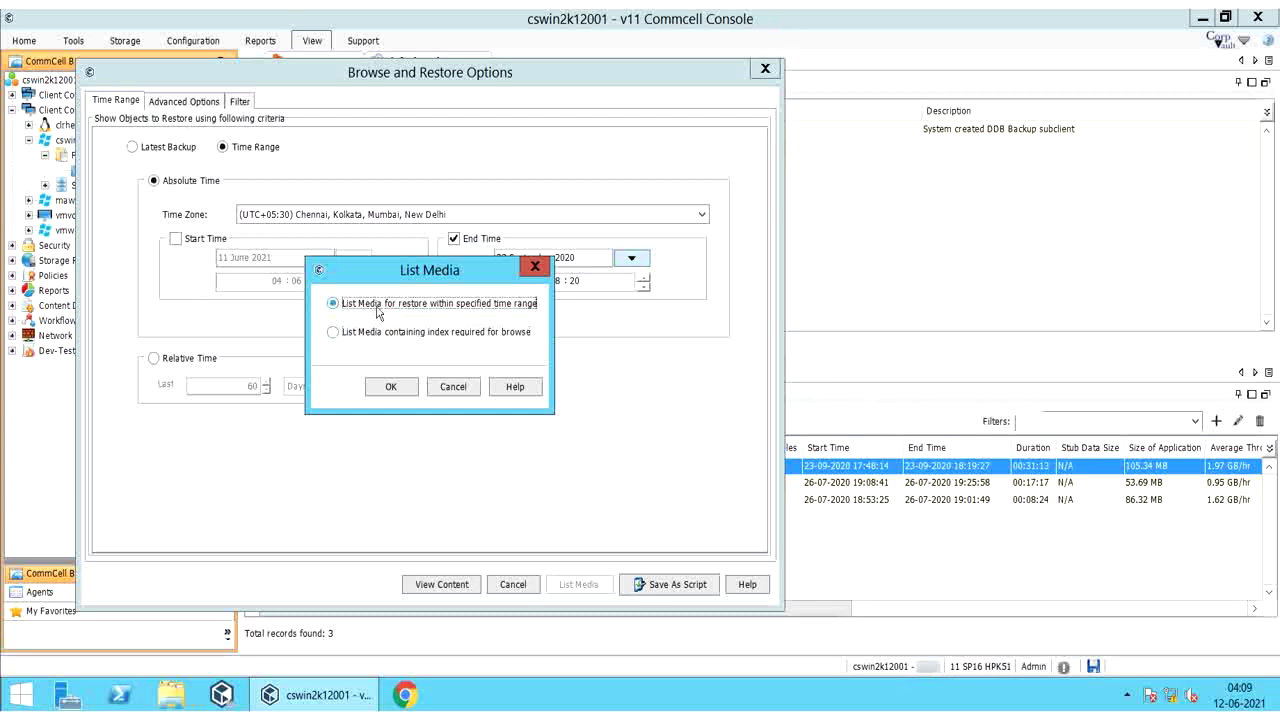
click(391, 388)
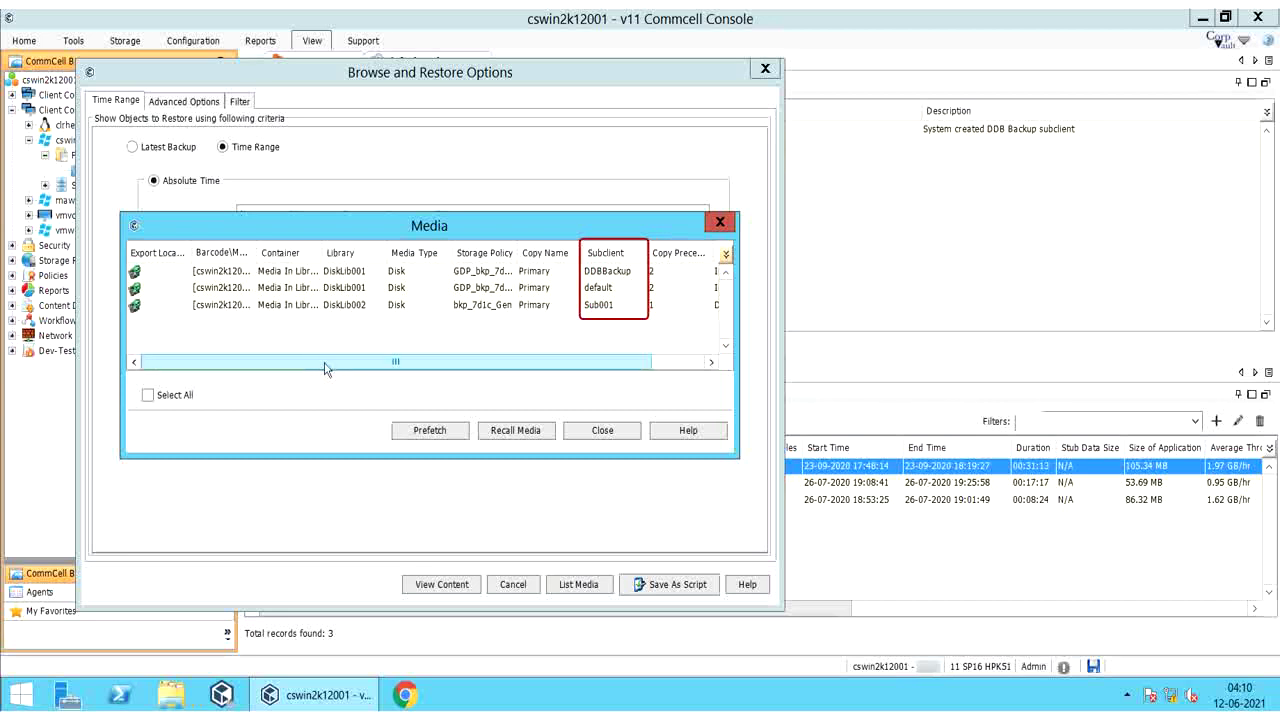
Step: Dismiss the Media list, returning to Browse and Restore Options with End Time 23 September 2020 18:20
drag(349, 364, 460, 376)
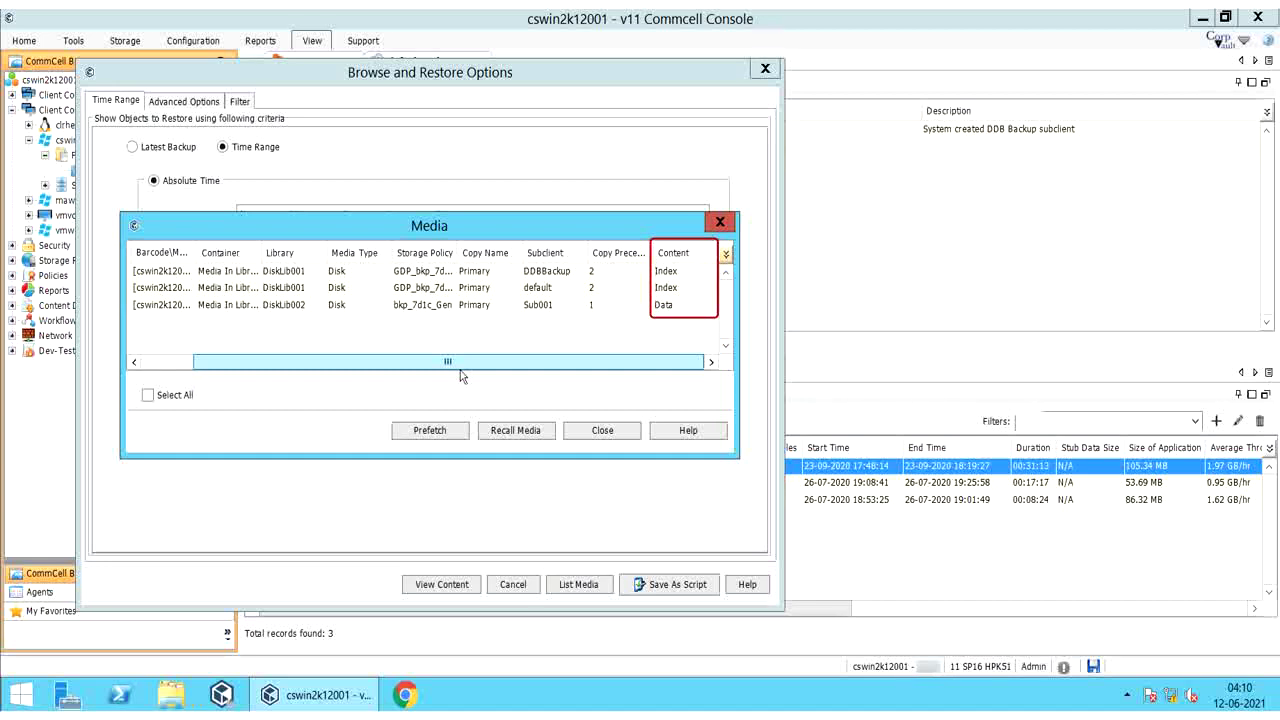
scroll(376, 371, left, 5)
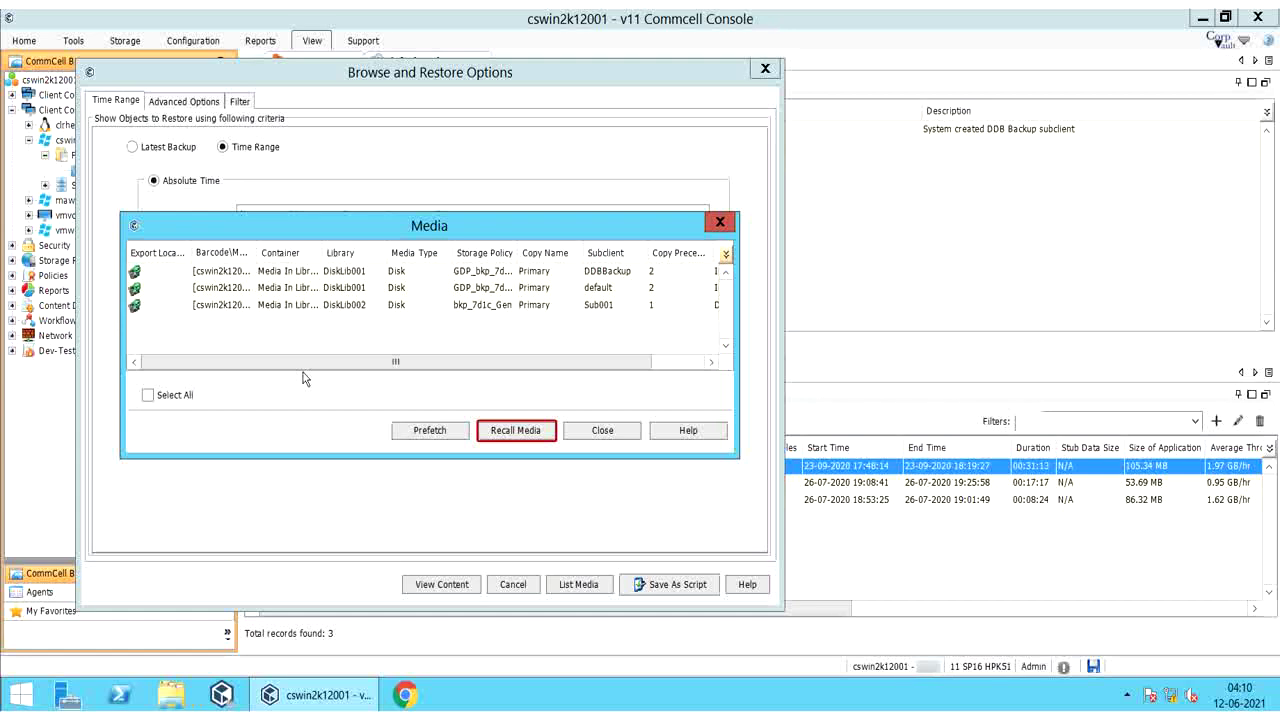
click(596, 436)
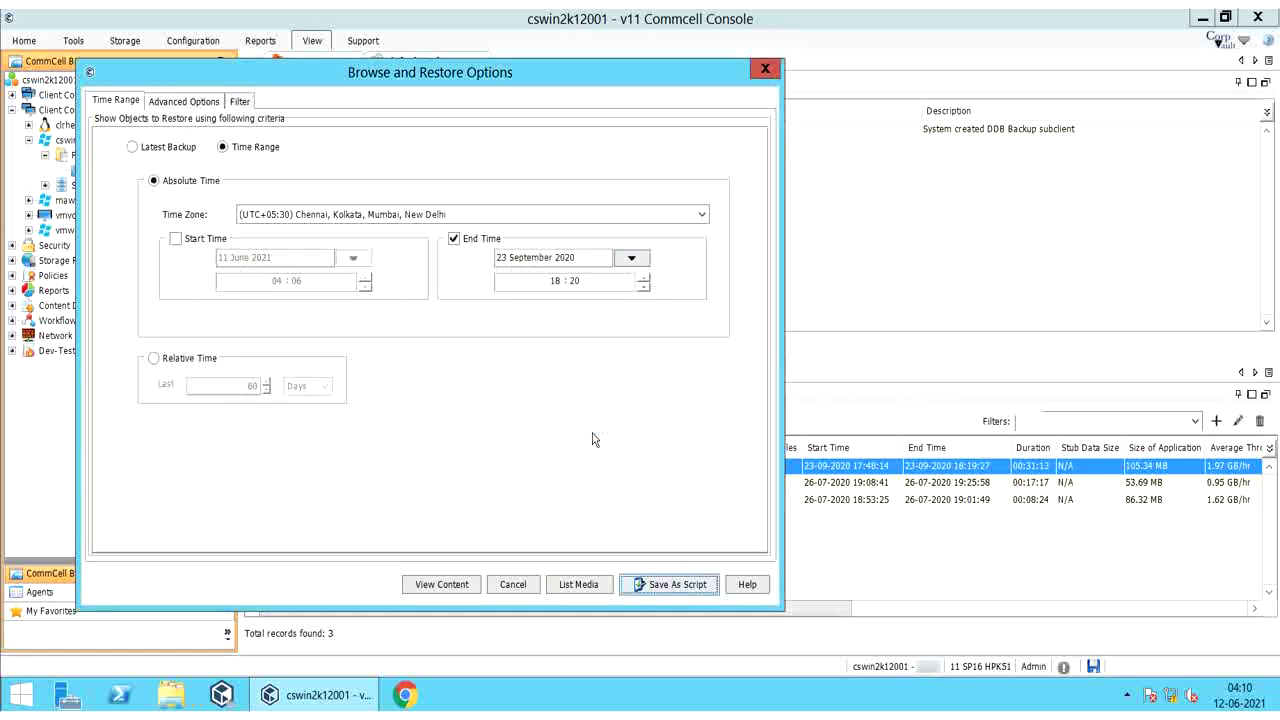
click(443, 585)
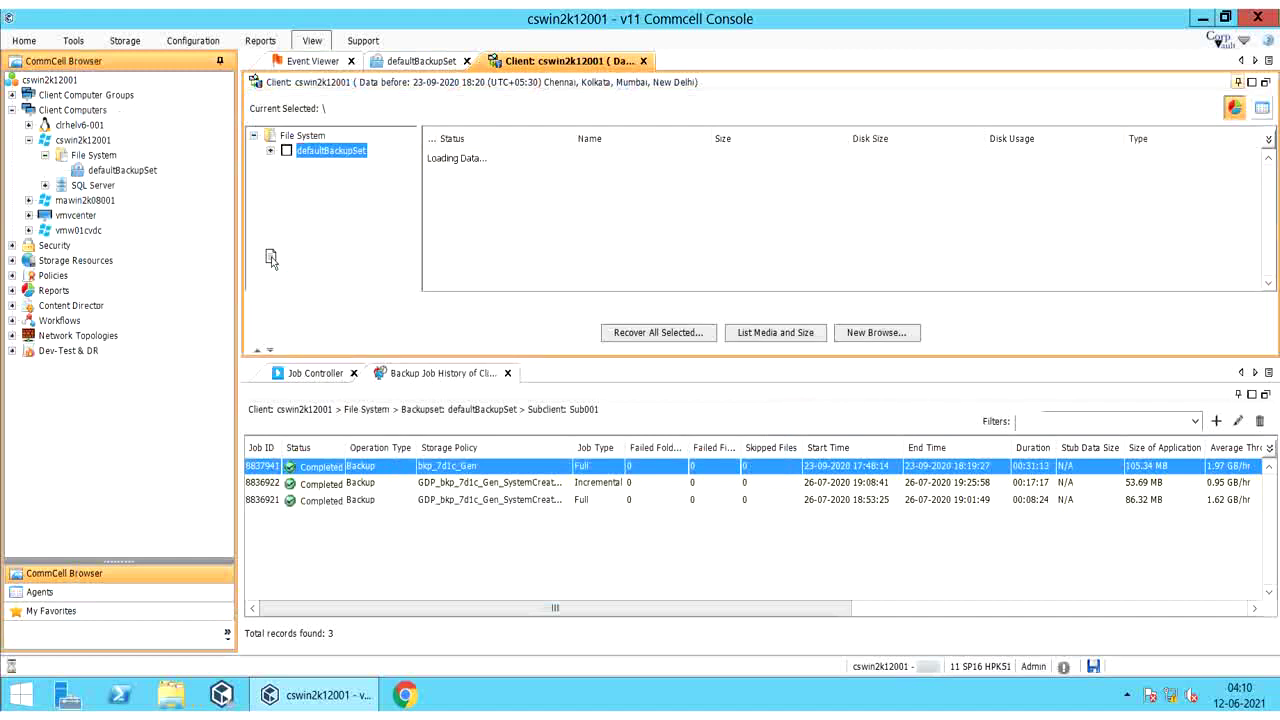
click(270, 150)
click(287, 166)
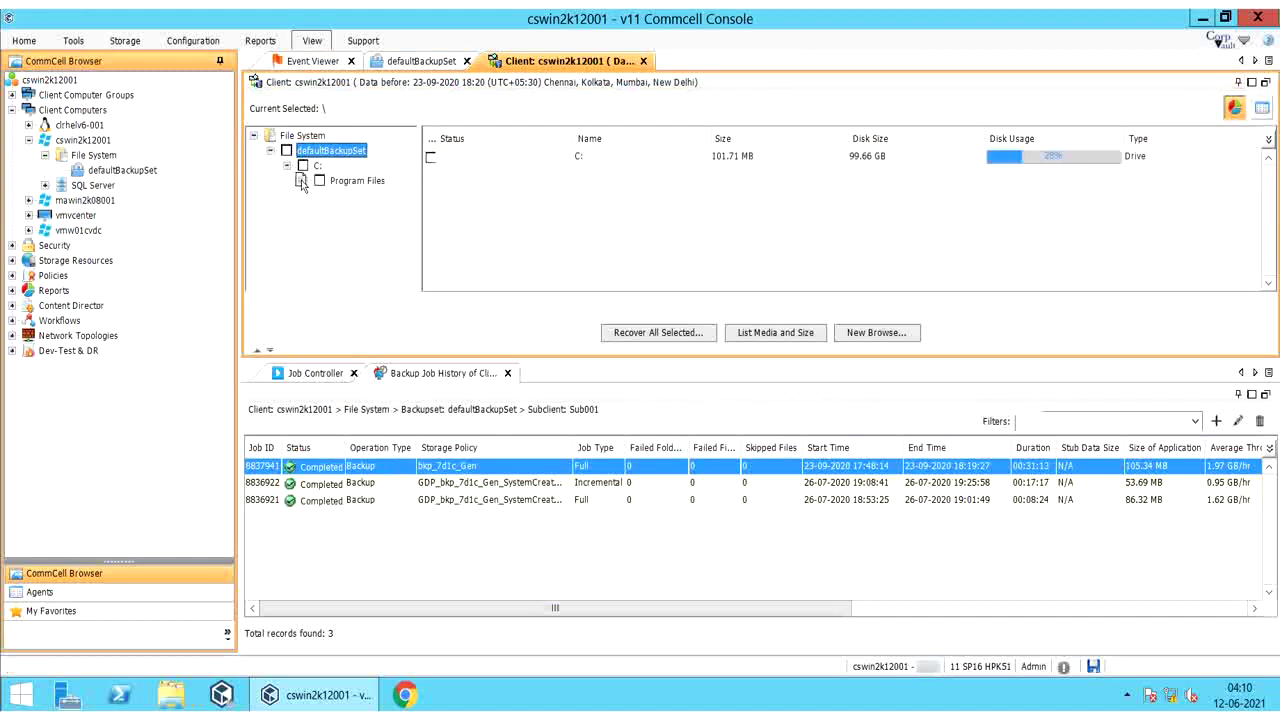
click(303, 181)
click(368, 197)
click(320, 196)
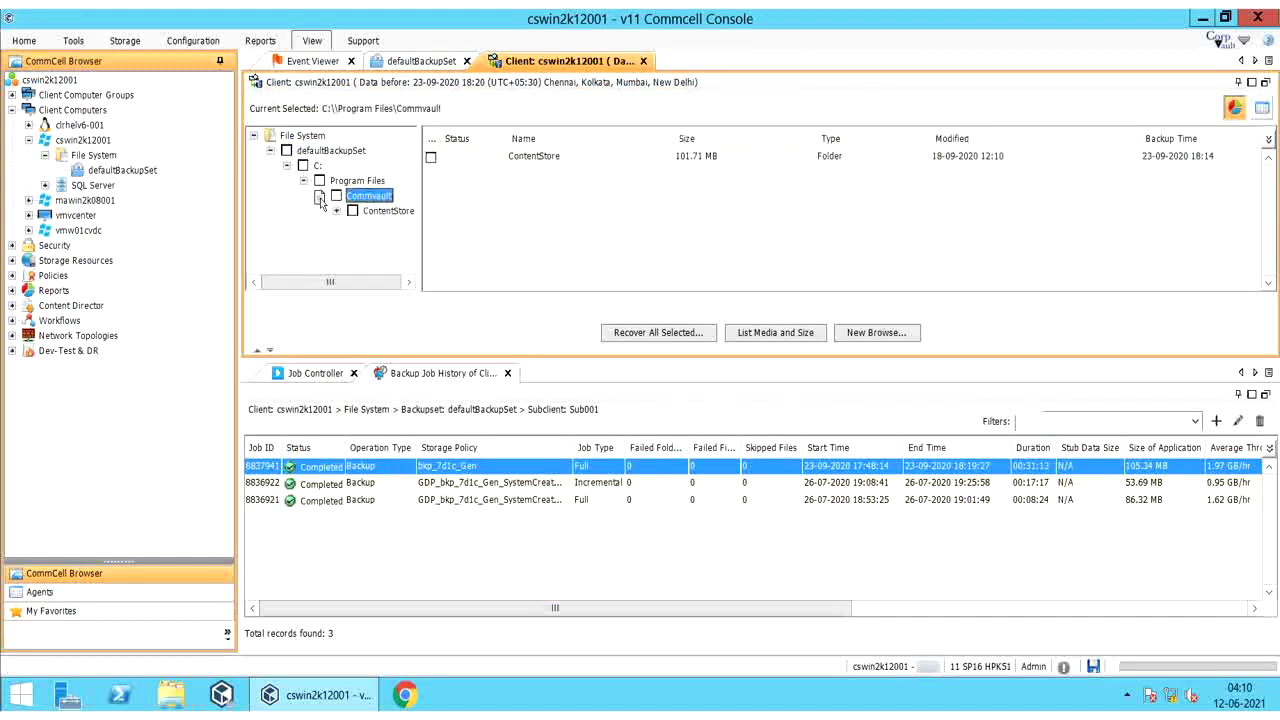
click(372, 211)
click(430, 157)
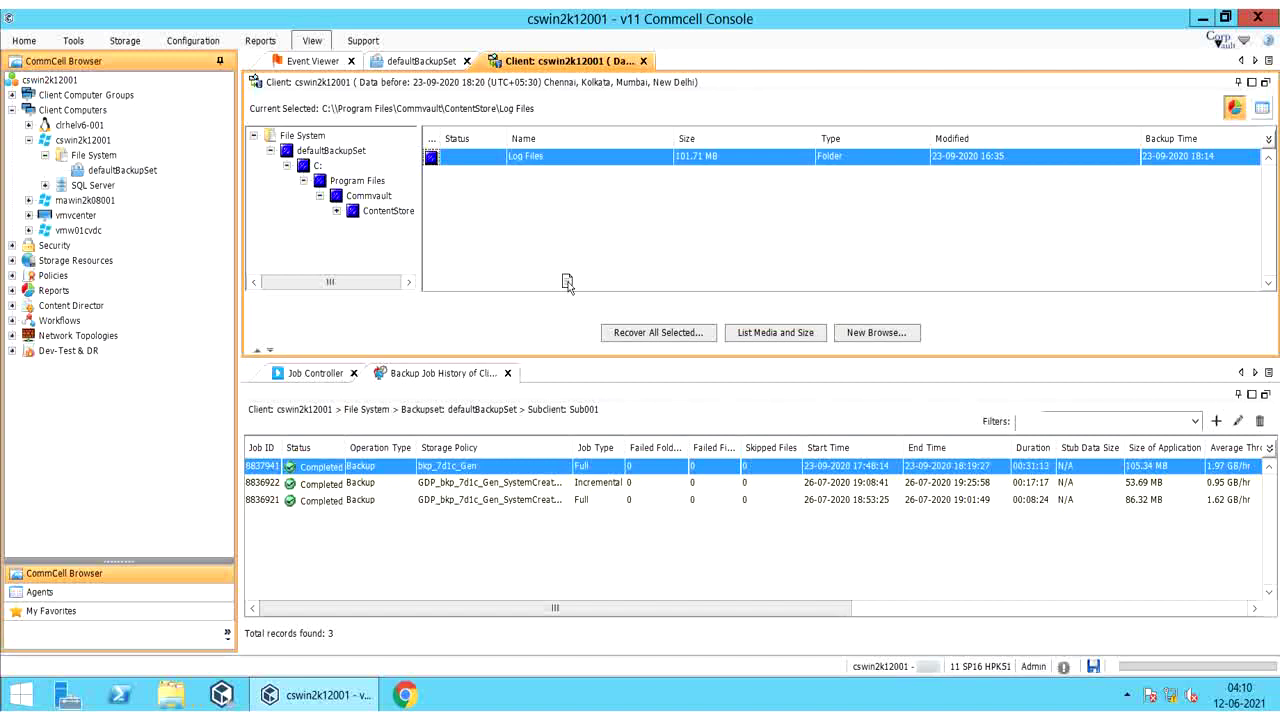
click(621, 335)
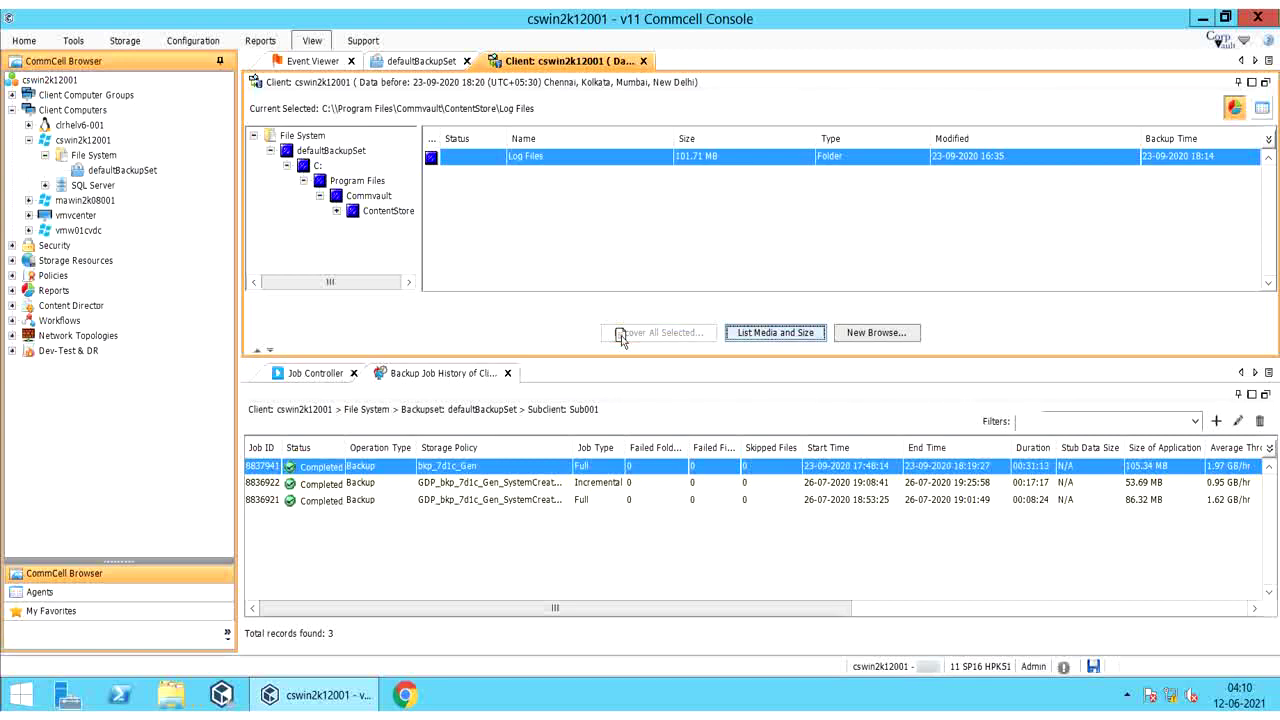
Step: Stretch the Restore Options for All Selected Items dialog to full height
drag(838, 406, 880, 406)
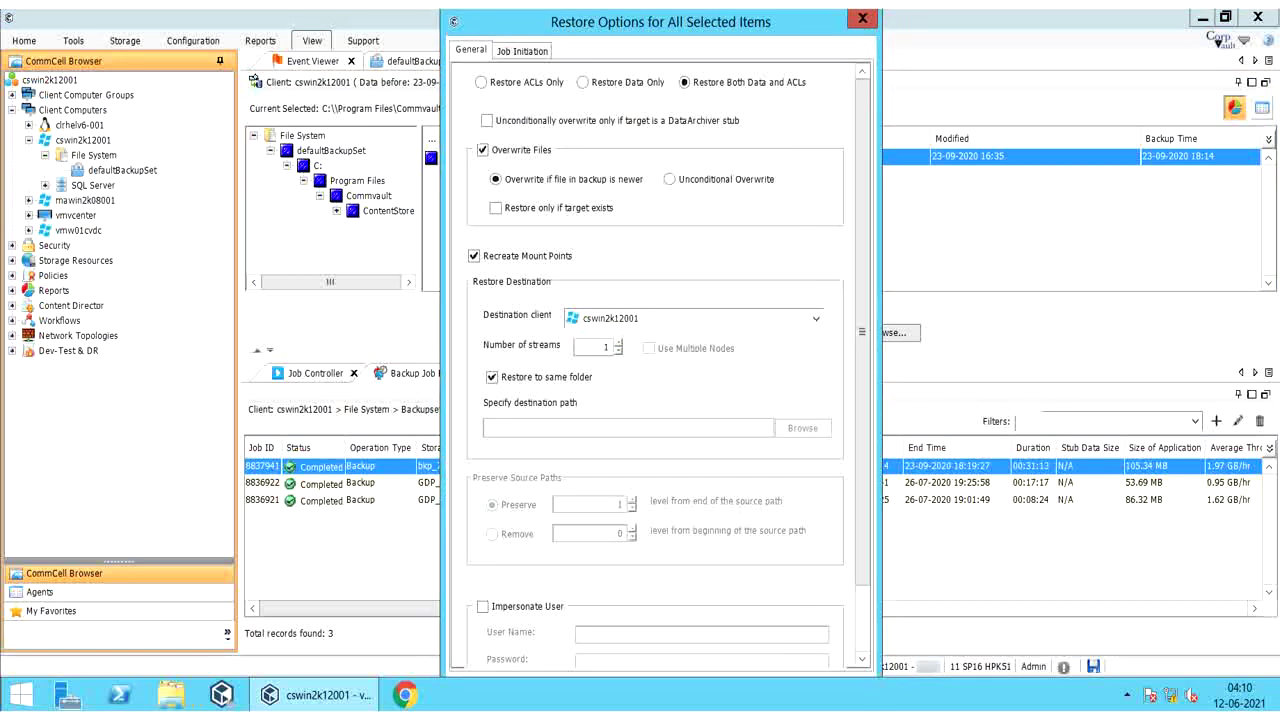
double_click(670, 10)
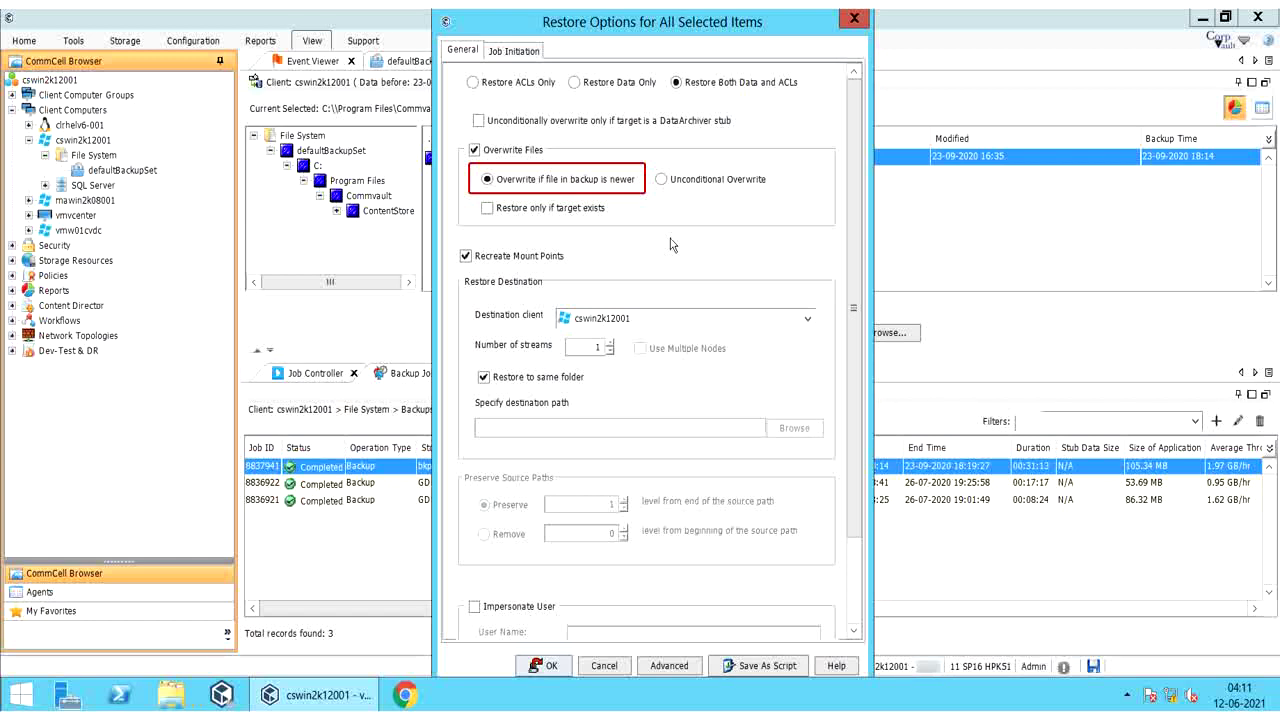
Step: Set Overwrite Files to Unconditional Overwrite
click(661, 184)
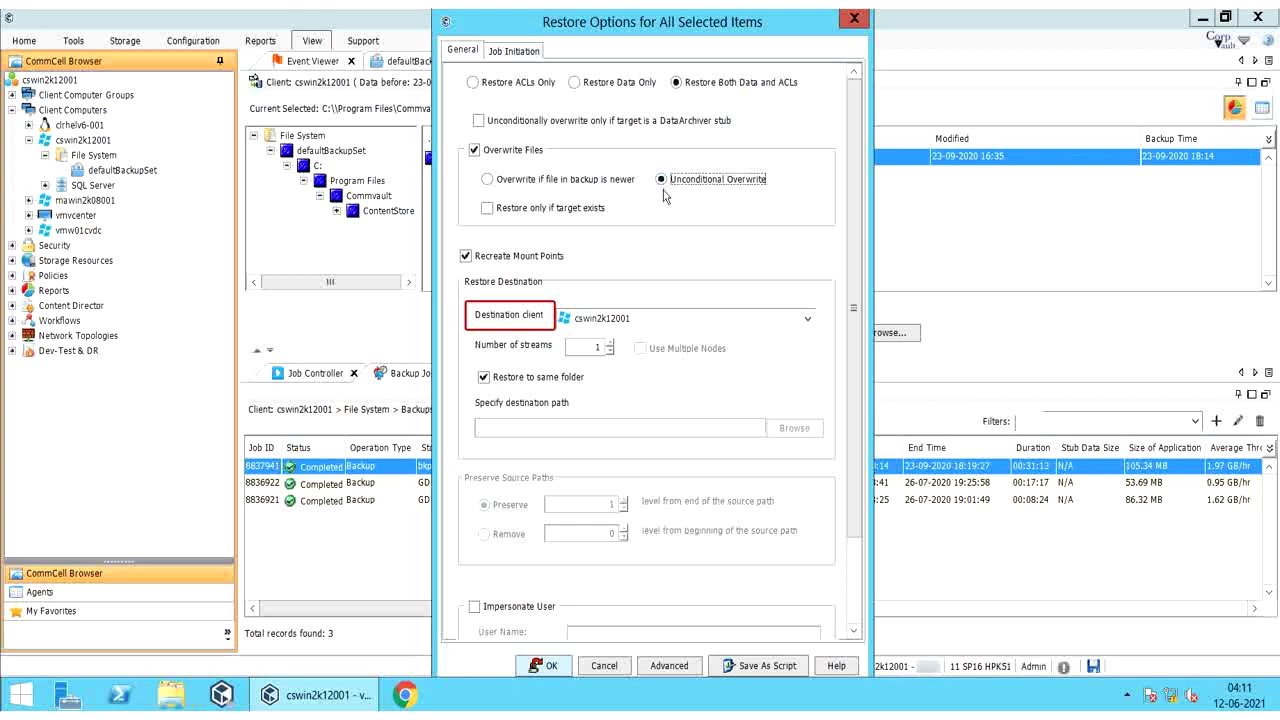
click(808, 320)
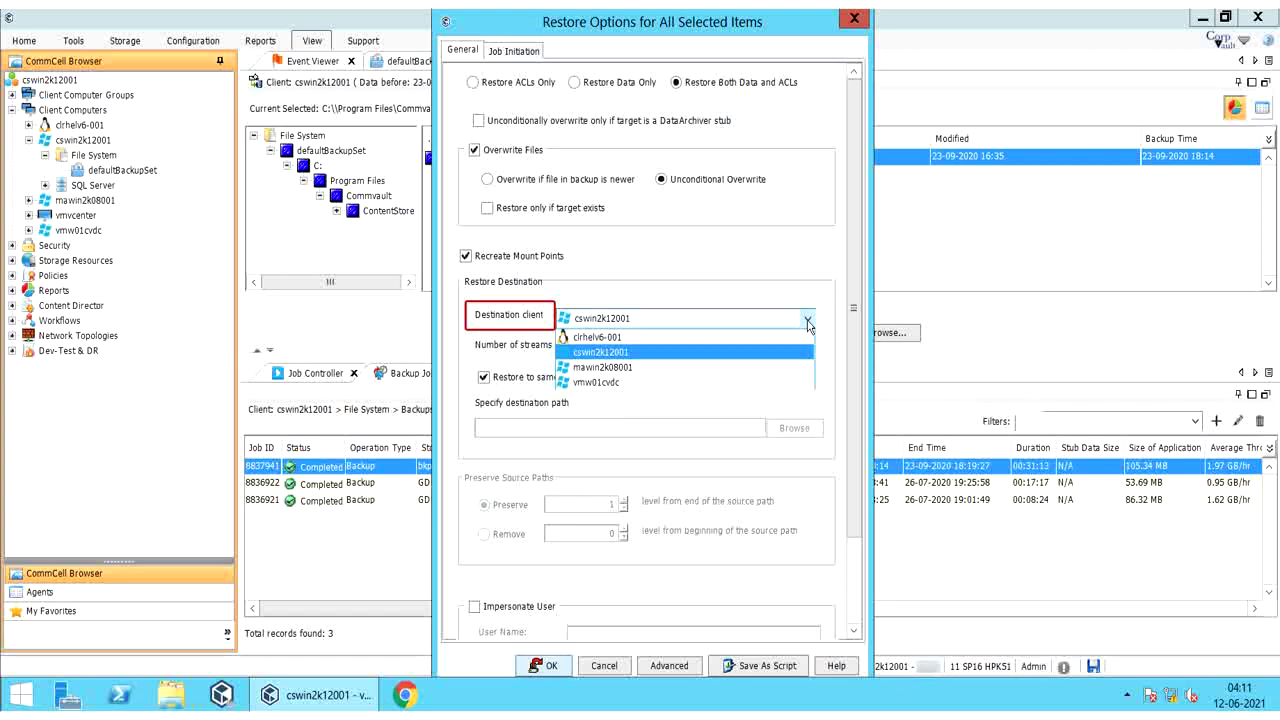
Step: Set the destination client to mawin2k08001, leaving Number of streams at 1
click(753, 369)
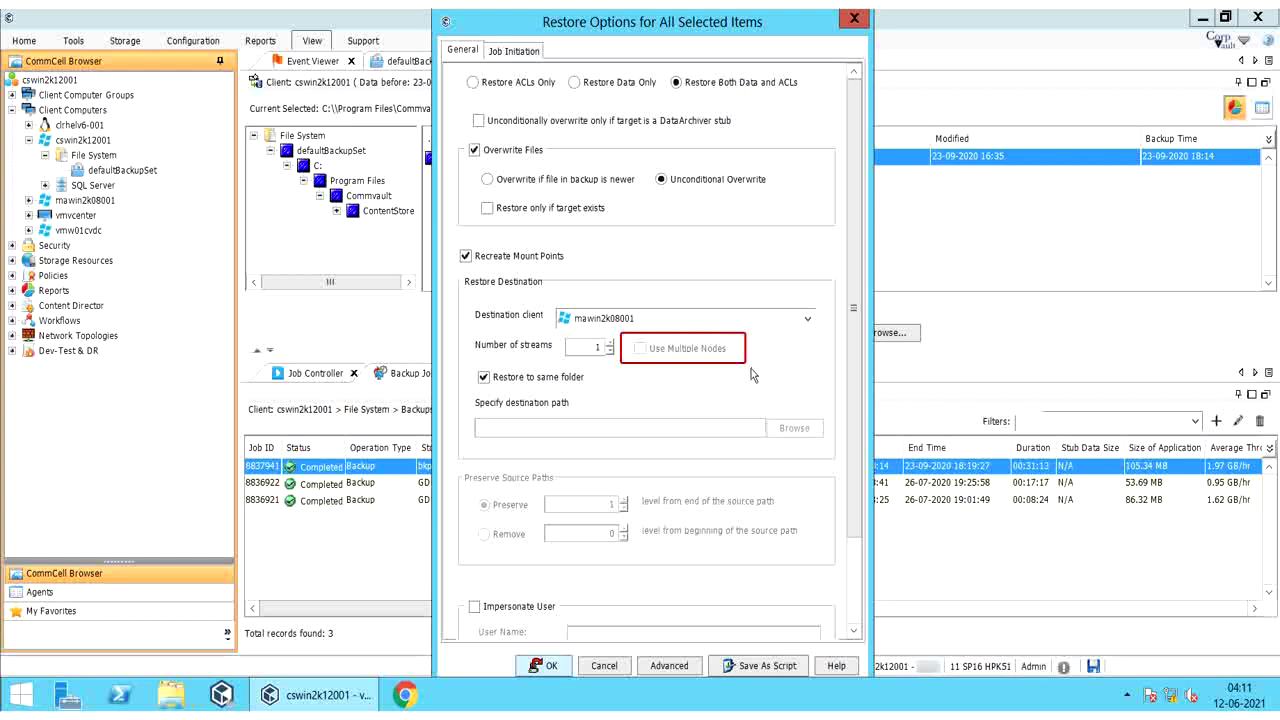
click(609, 342)
click(611, 352)
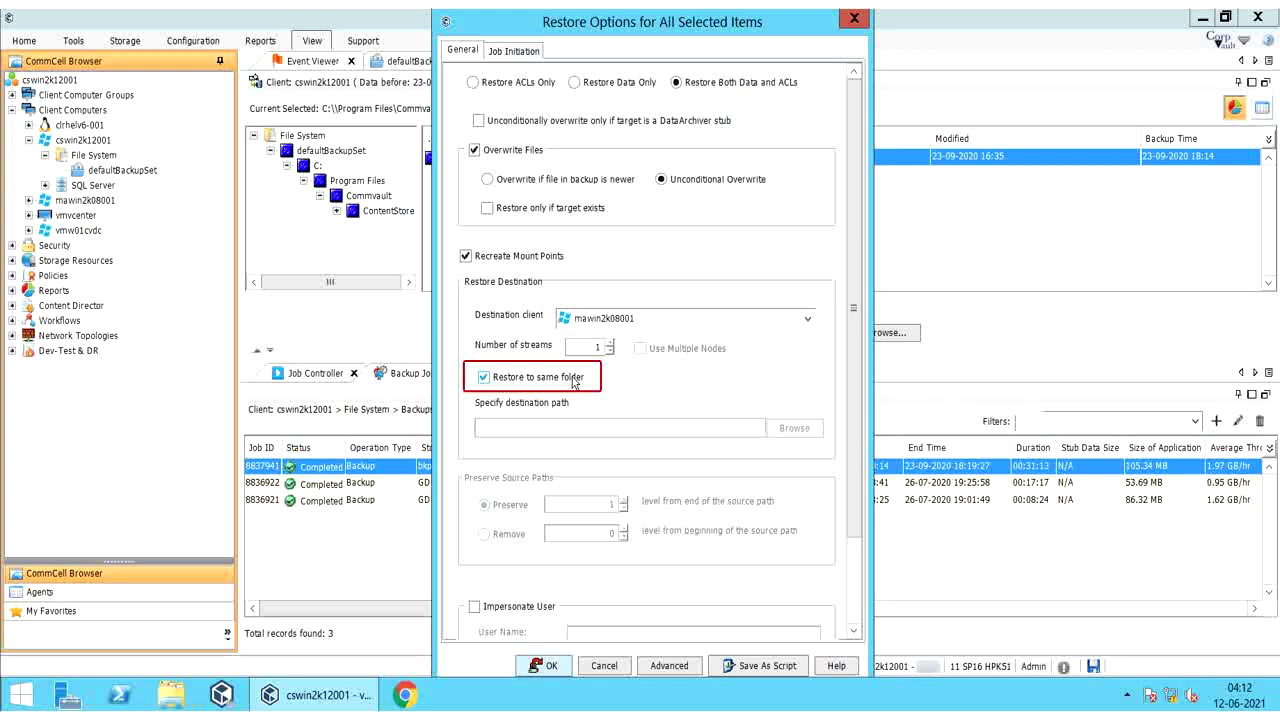
Step: Turn off Restore to same folder and switch the destination client back to cswin2k12001
click(575, 380)
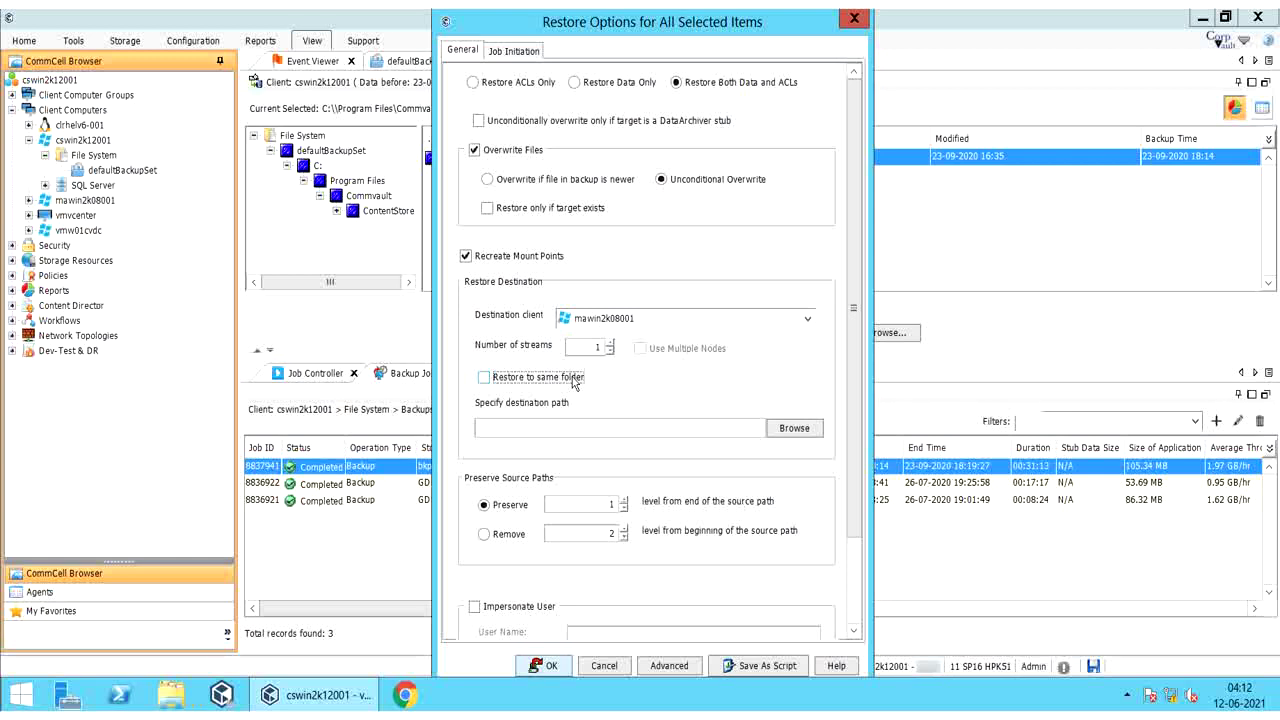
click(667, 320)
click(658, 352)
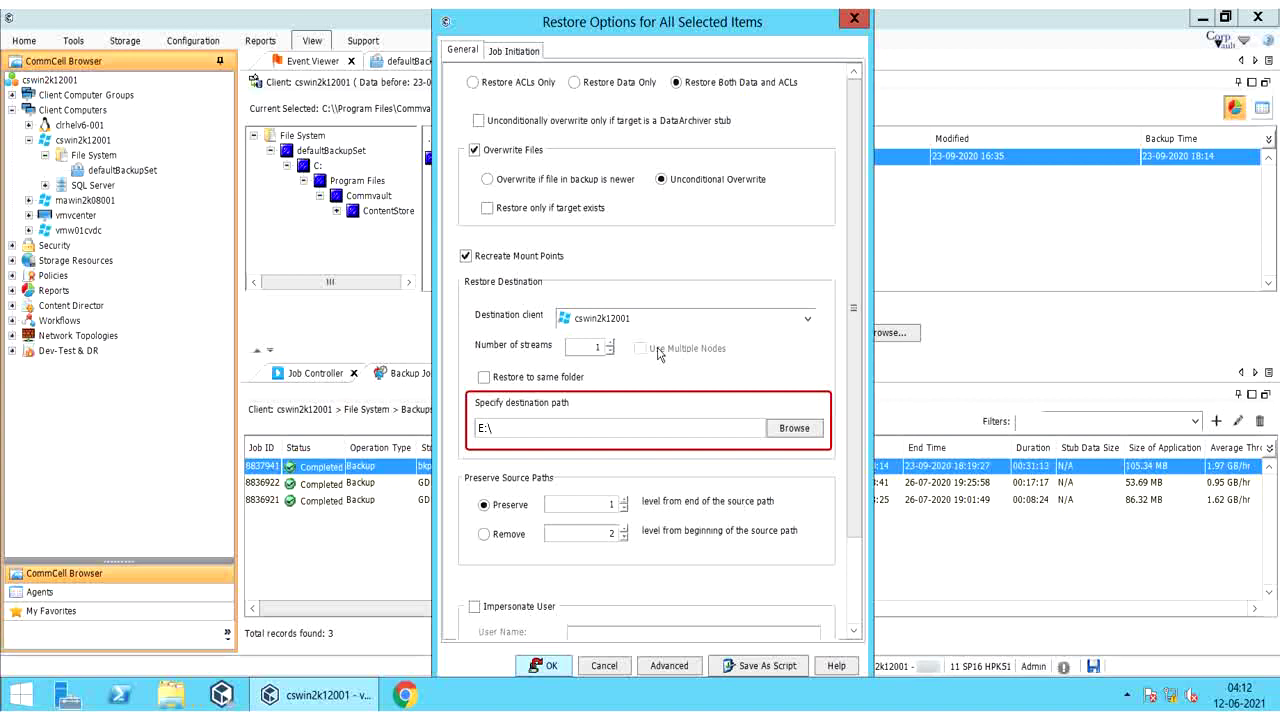
text(estore)
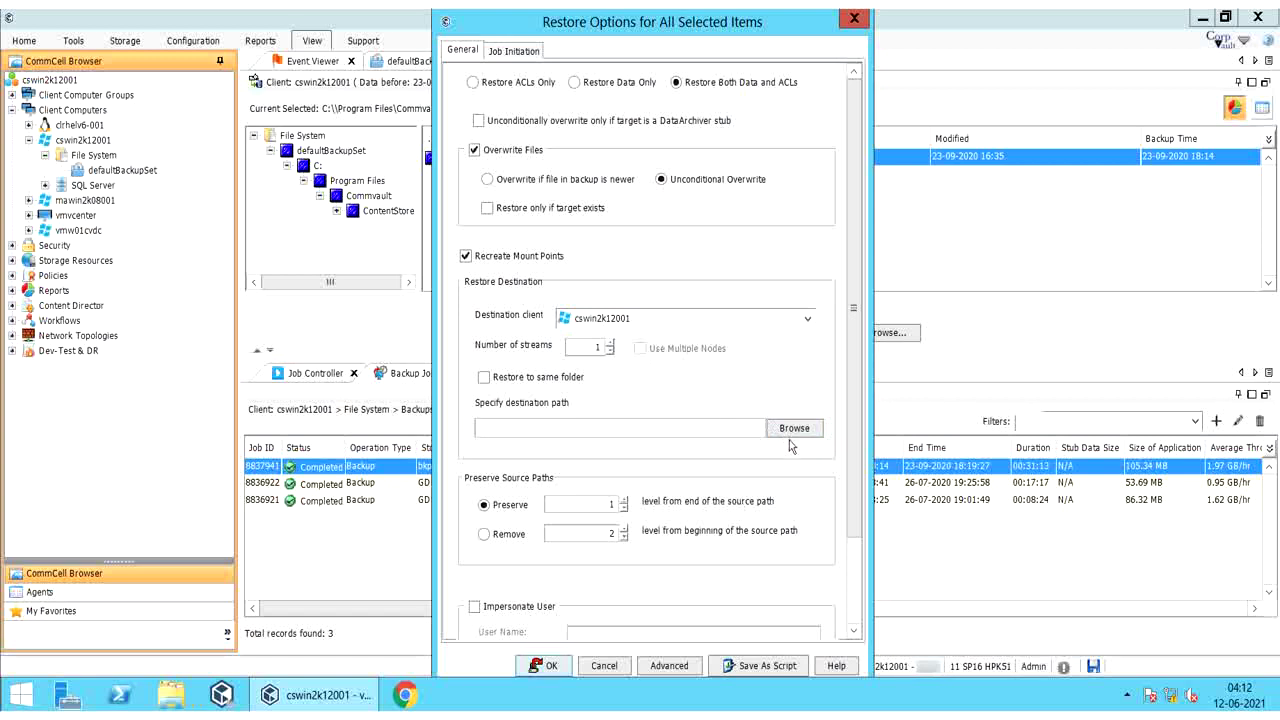
Step: Browse the destination folders on cswin2k12001 and accept drive H:
click(790, 429)
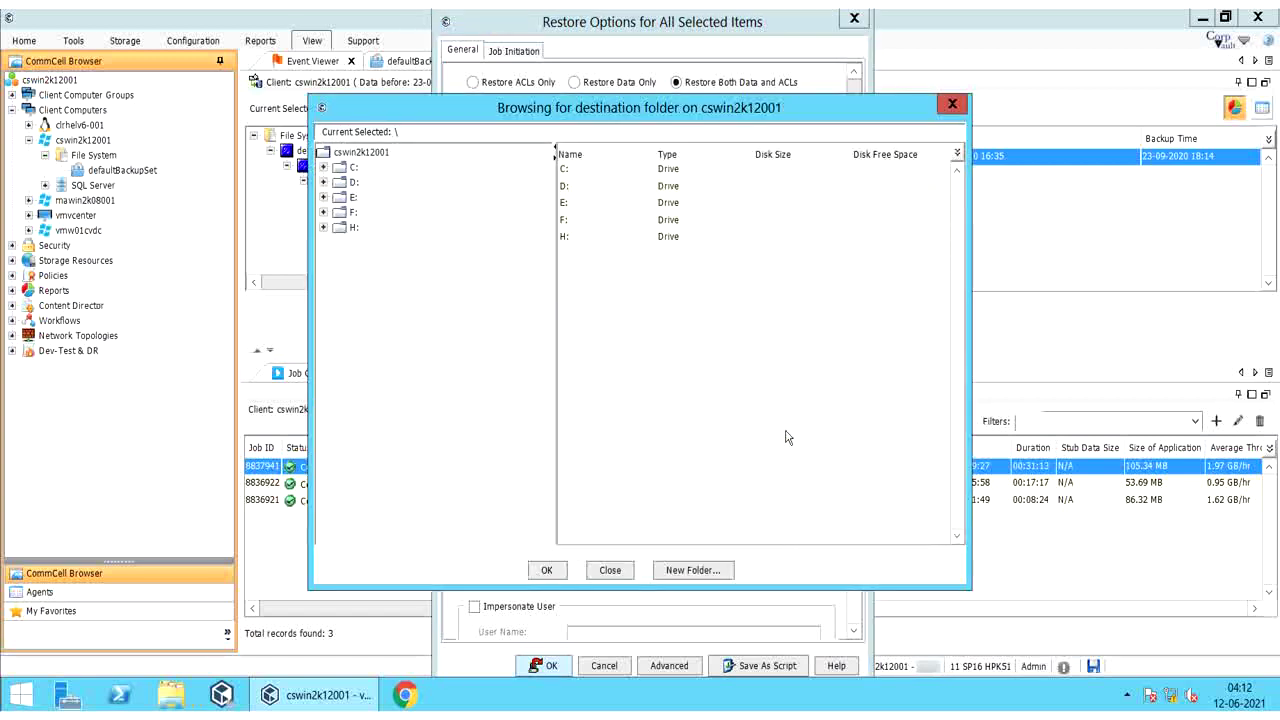
click(346, 229)
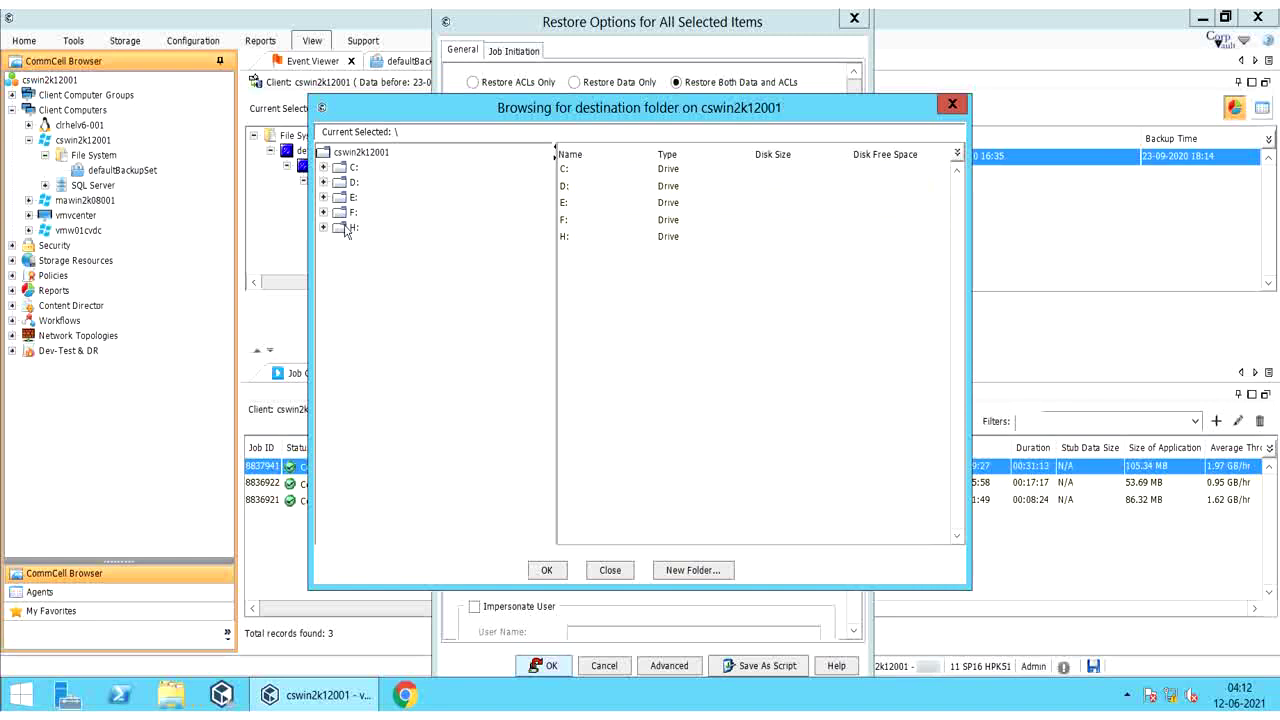
click(547, 570)
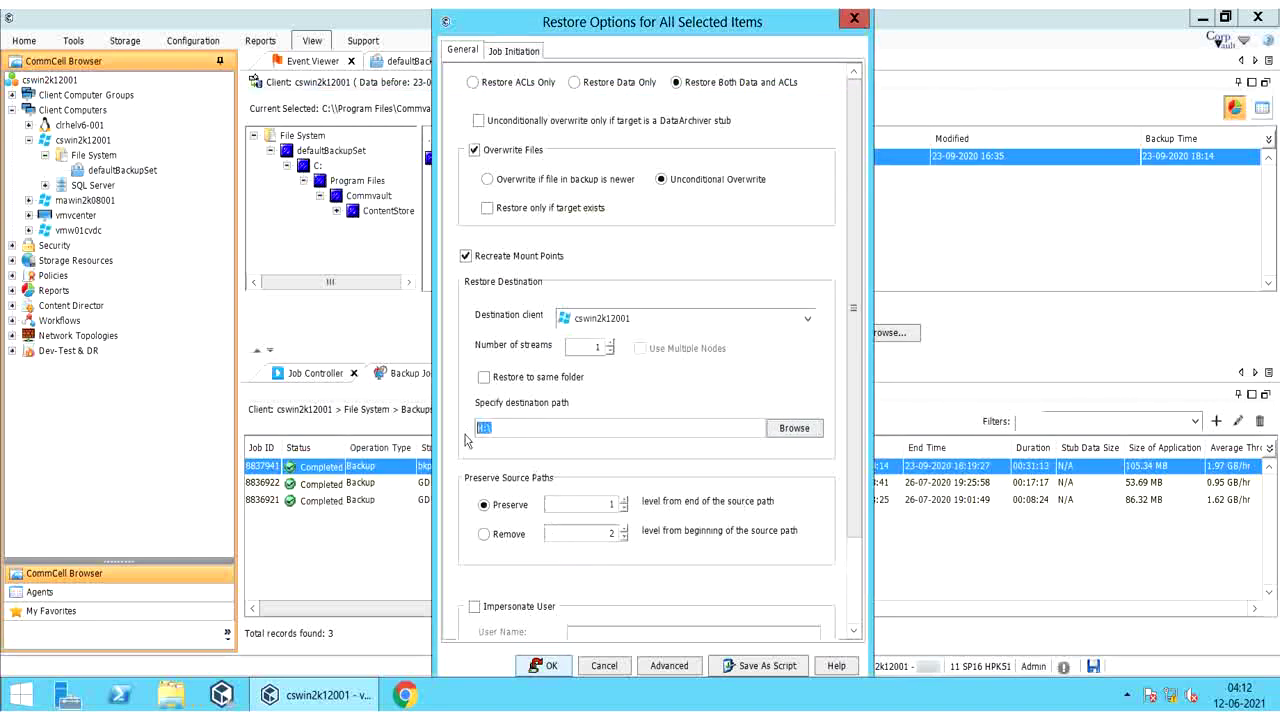
Step: Create a folder named test on drive D: and set D:\test as the destination path
click(782, 429)
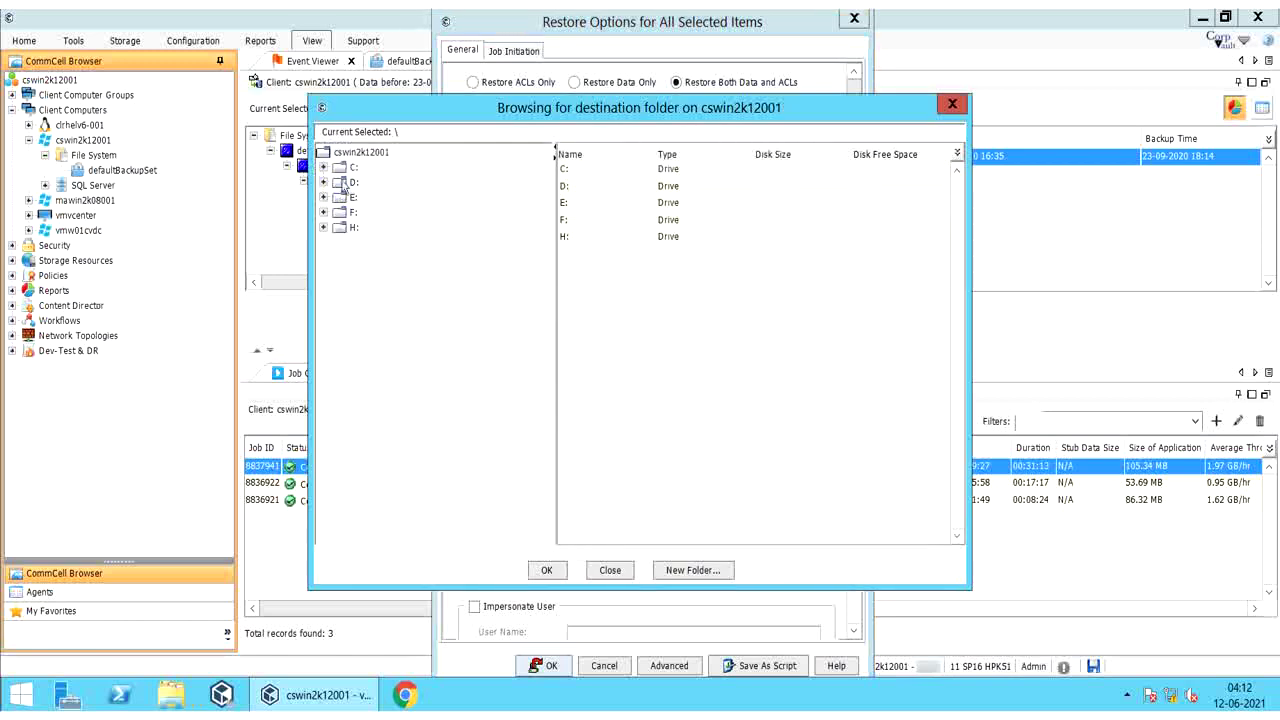
click(342, 184)
click(686, 571)
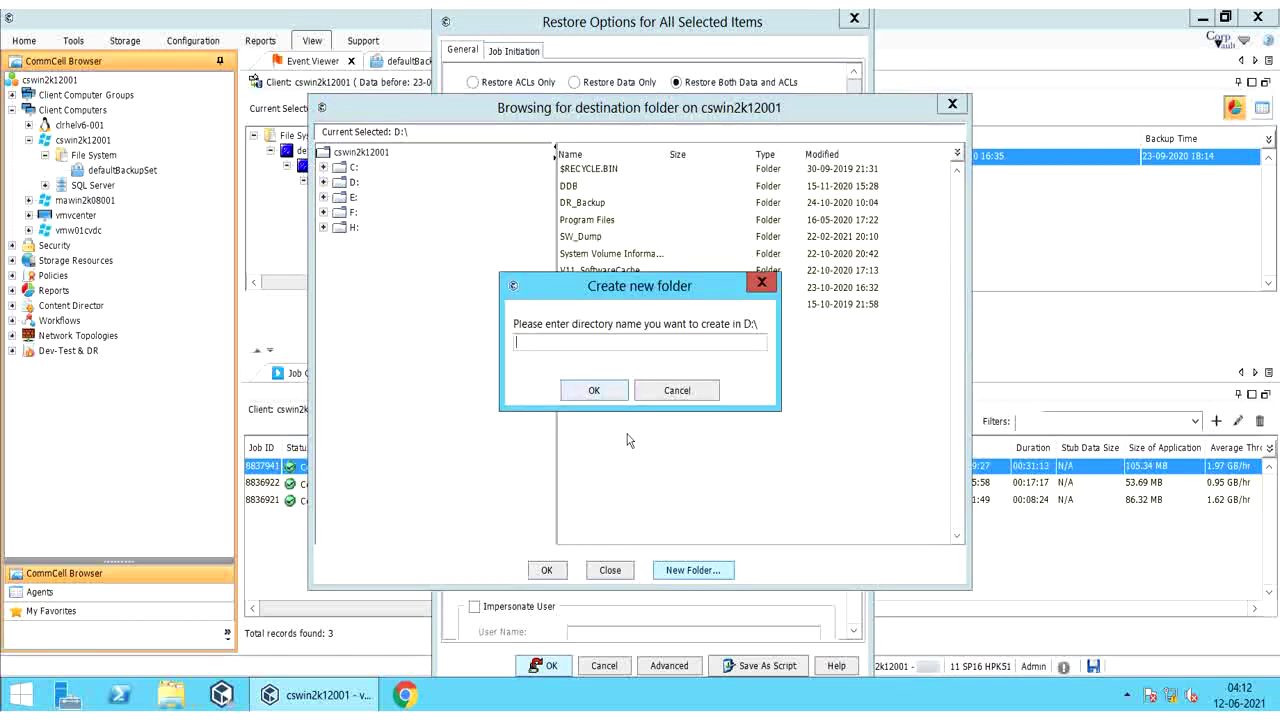
text(test)
click(596, 398)
click(550, 570)
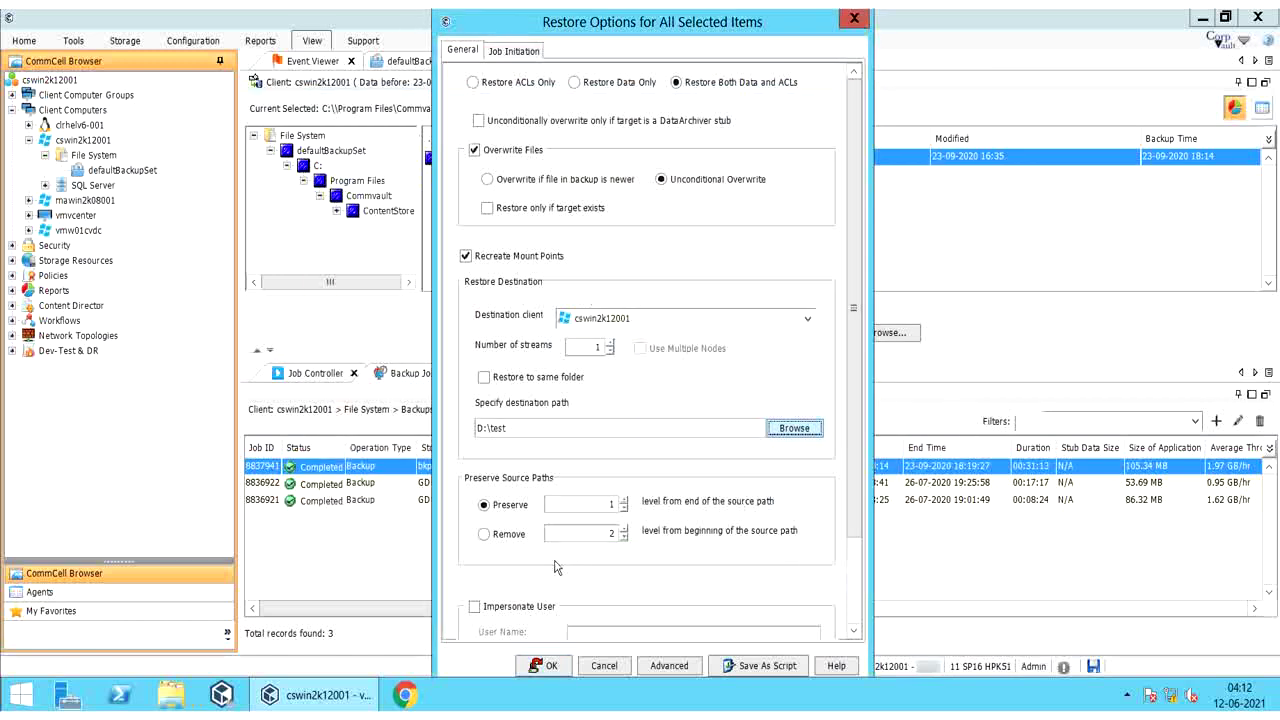
text(\\csma2k080)
Step: Scroll past Impersonate User and bring up Advanced Restore Options
click(857, 595)
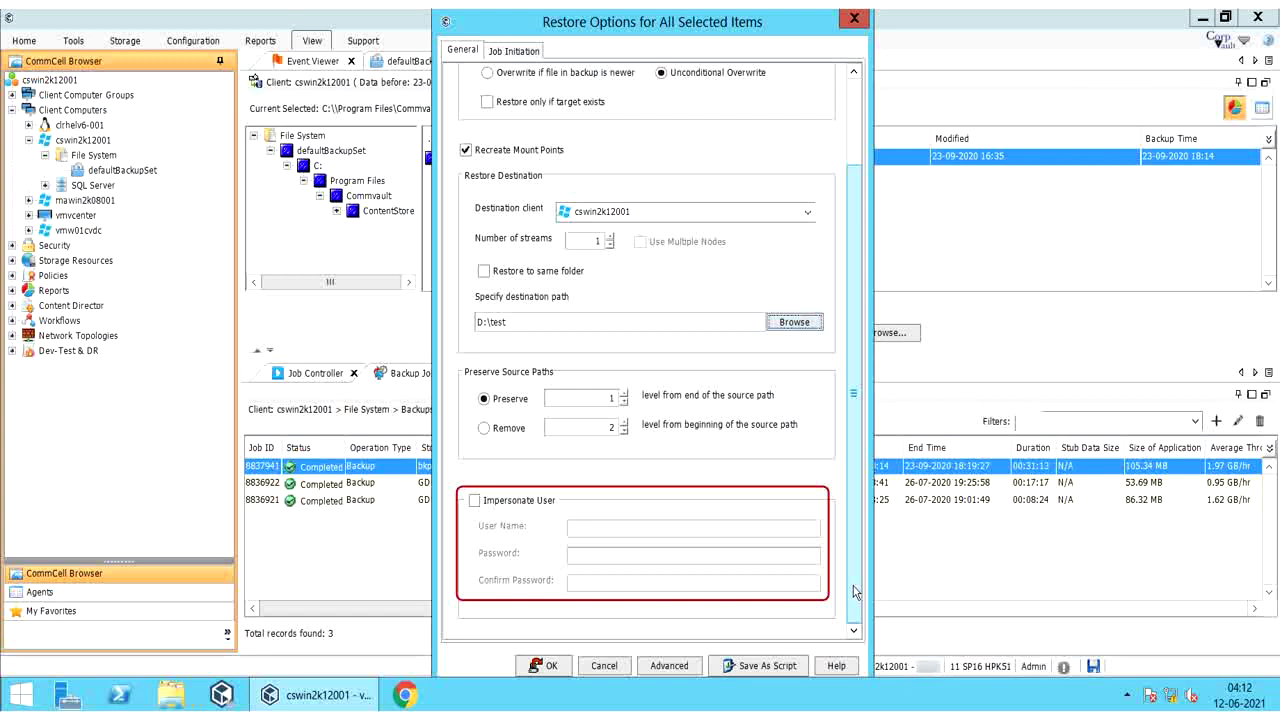
click(672, 670)
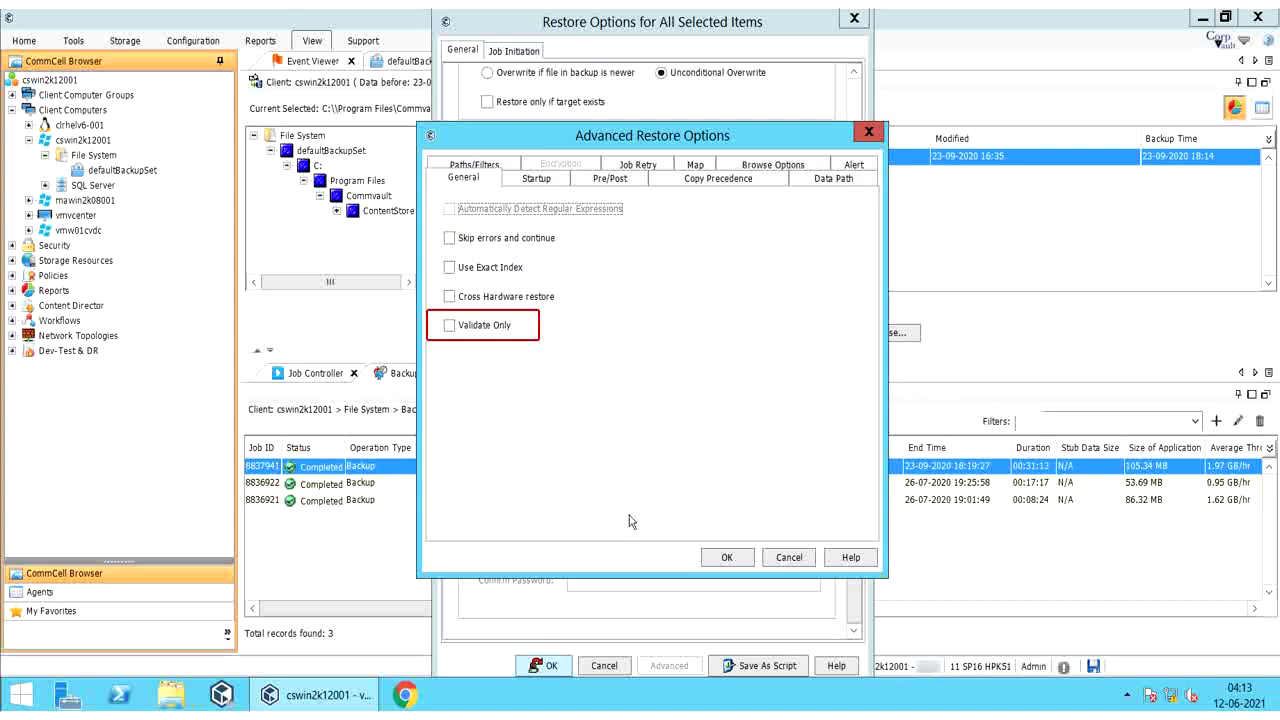
Step: Show the Startup settings: default priority 66, start suspended unchecked
click(536, 180)
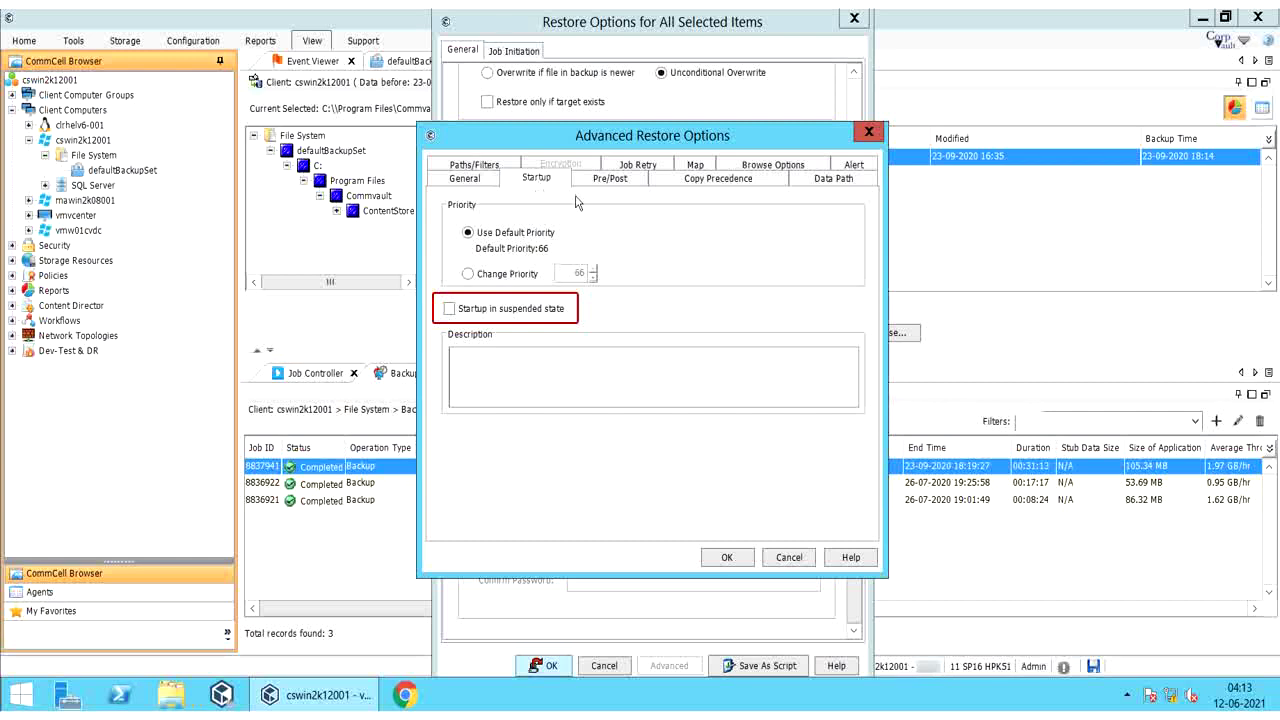
Step: Show the Pre/Post settings, with no pre or post recovery commands set
click(610, 180)
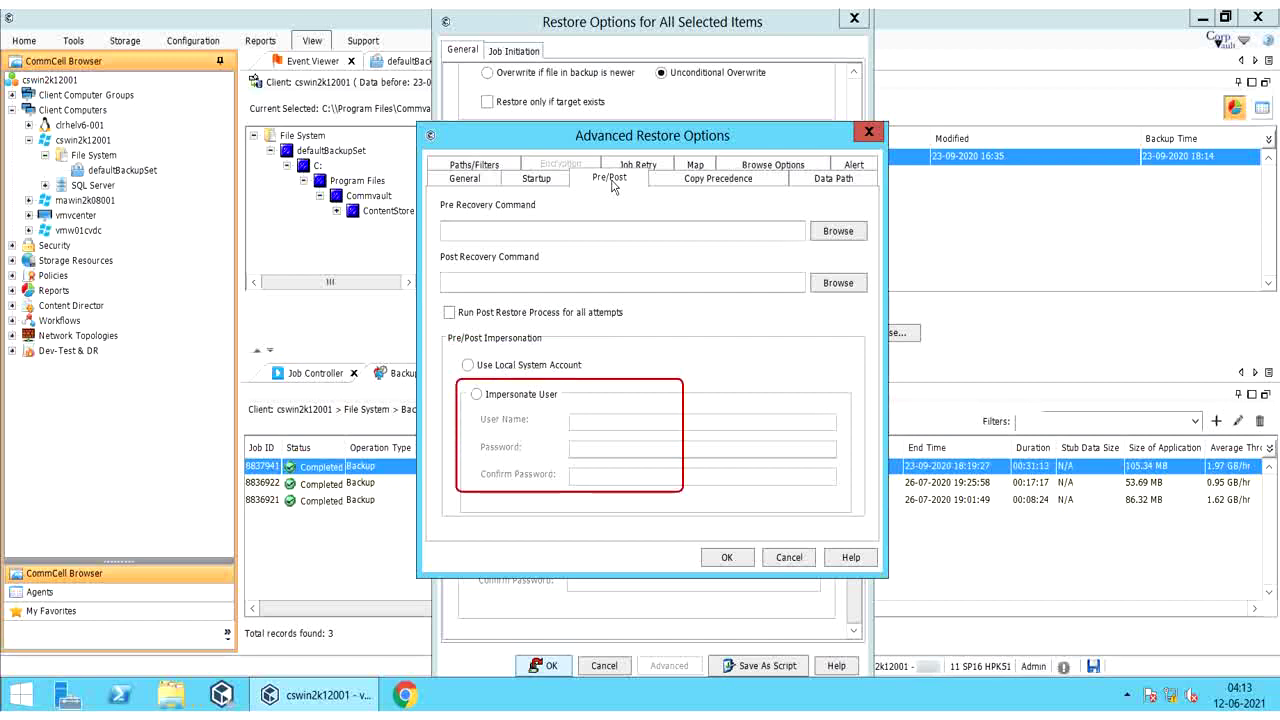
Step: View the Copy Precedence settings, with restore from copy precedence left unchecked
click(696, 186)
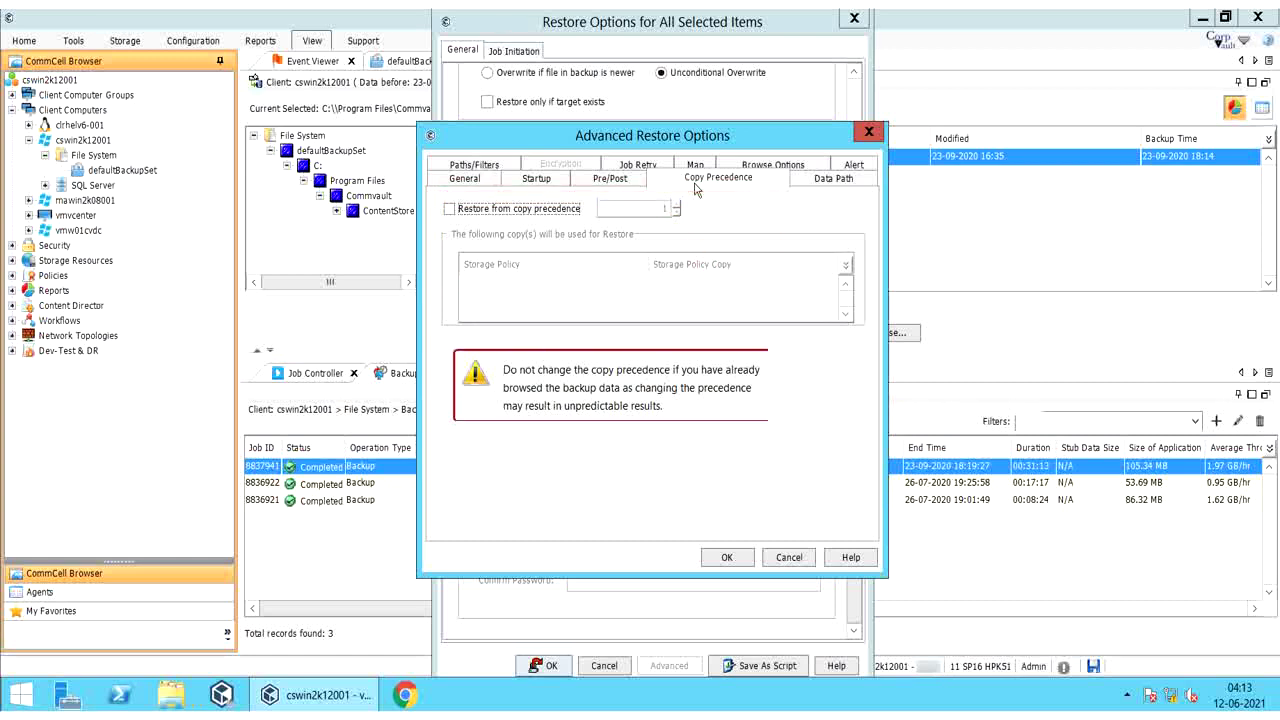
Step: View the Data Path settings: any MediaAgent, any library, no proxy or iSCSI server
click(813, 181)
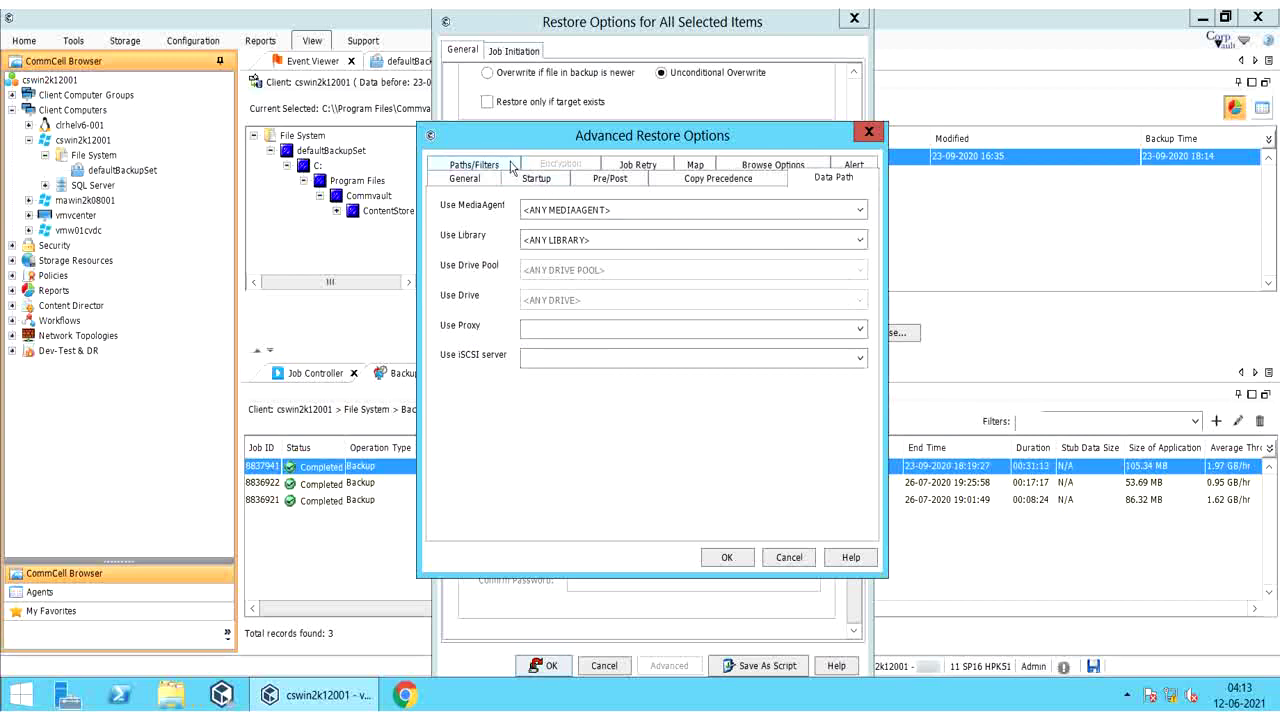
Step: View the Paths/Filters settings listing the source item path and an empty filter list
click(511, 167)
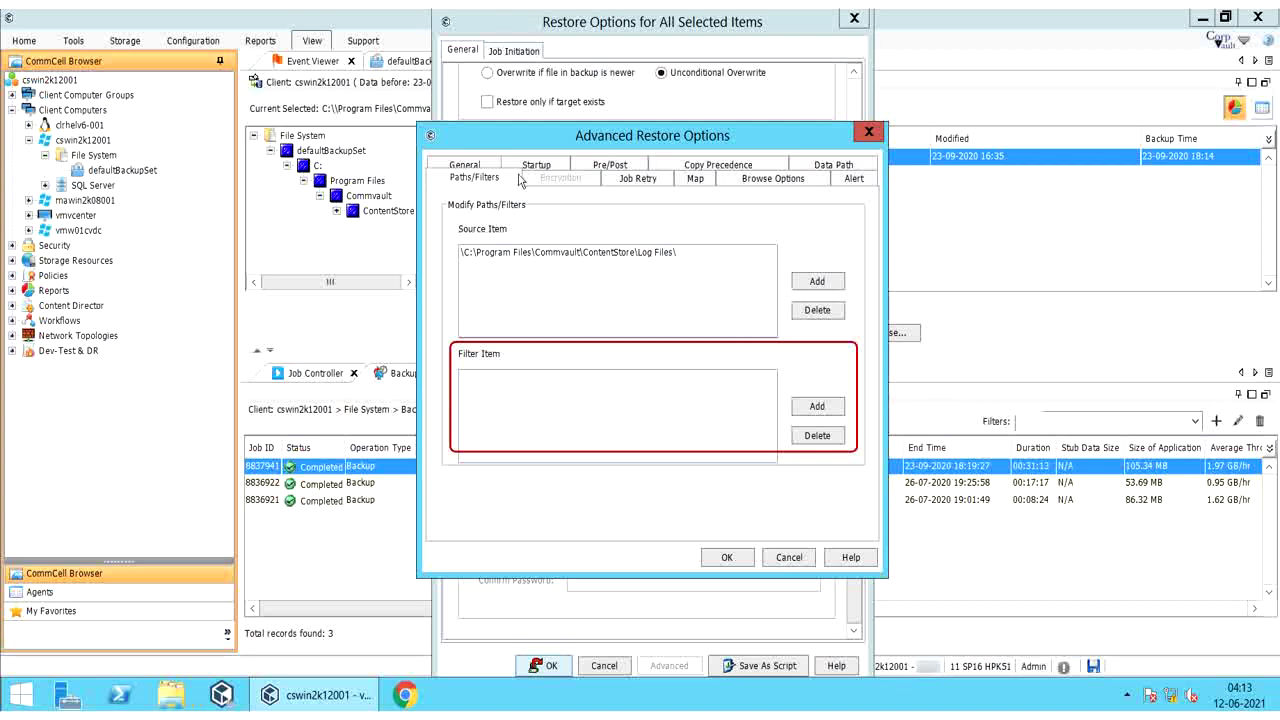
Step: View the Job Retry settings, with total running time and number of retries both disabled
click(627, 185)
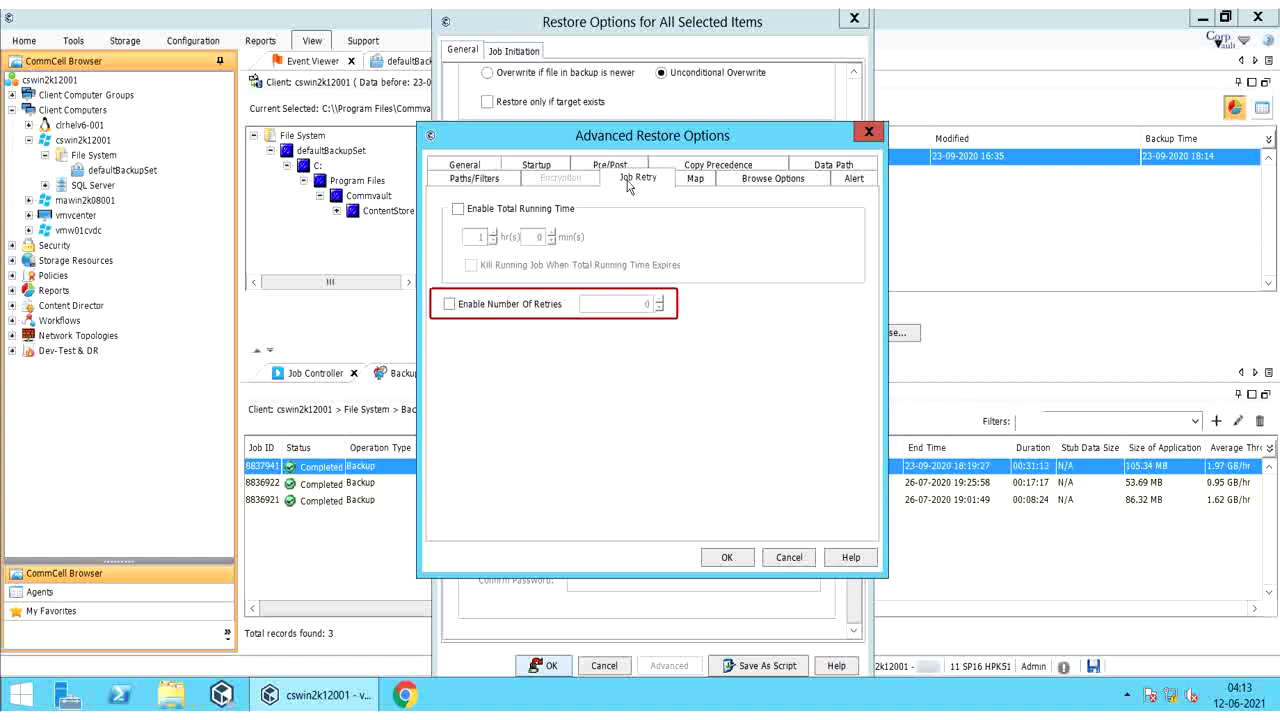
Step: View the Map settings, with no map file and the rename-with-suffix option available
click(697, 181)
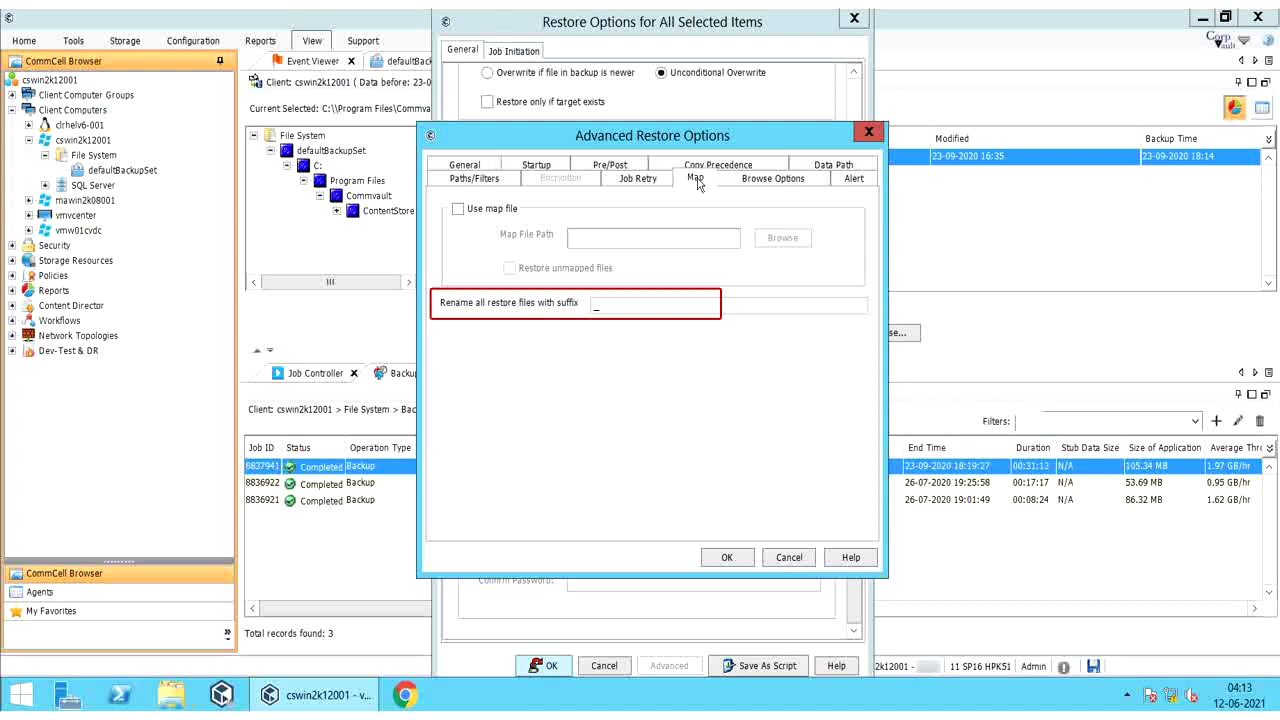
Step: Set the rename suffix to Program.txt_Restored, then view the Browse Options time range
text(Re)
key(ctrl+a)
key(BackSpace)
text(Program_Restored.tx)
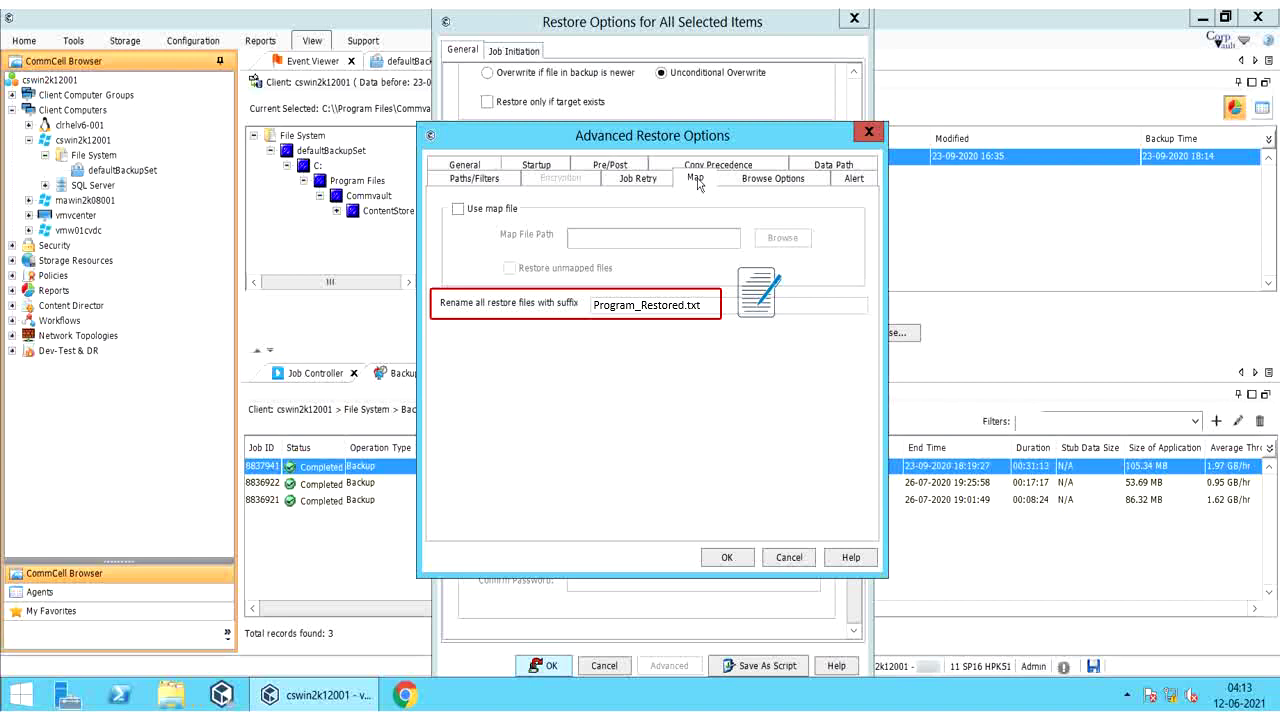
key(ctrl+a)
key(BackSpace)
text(Program.txt_Restored)
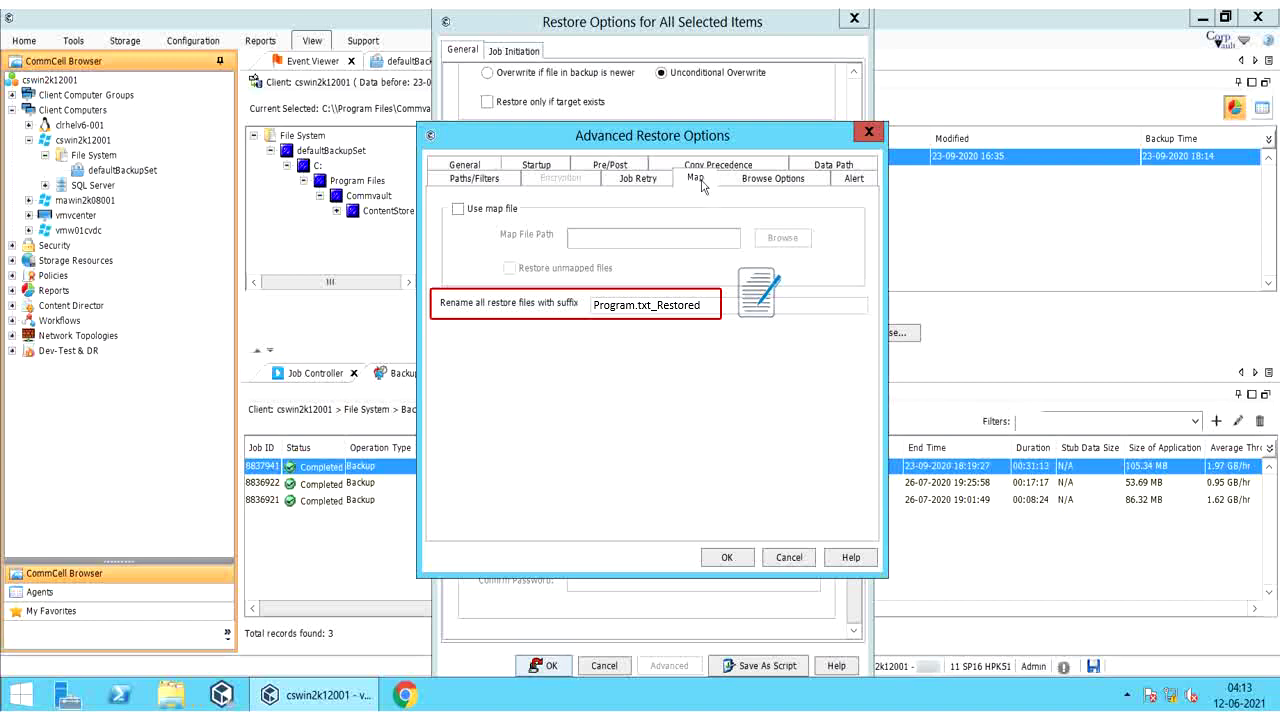
click(763, 182)
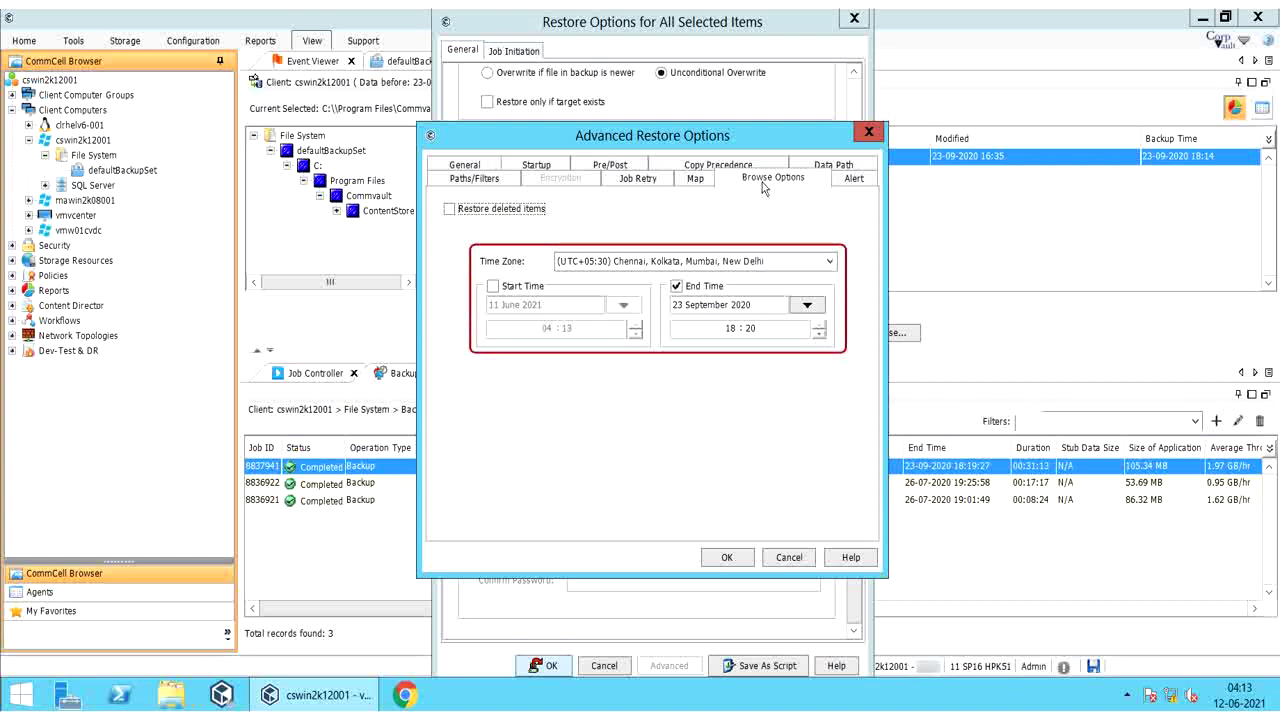
Step: Cancel the advanced options after viewing Alert, check Job Initiation, and start the restore to D:\test
click(845, 189)
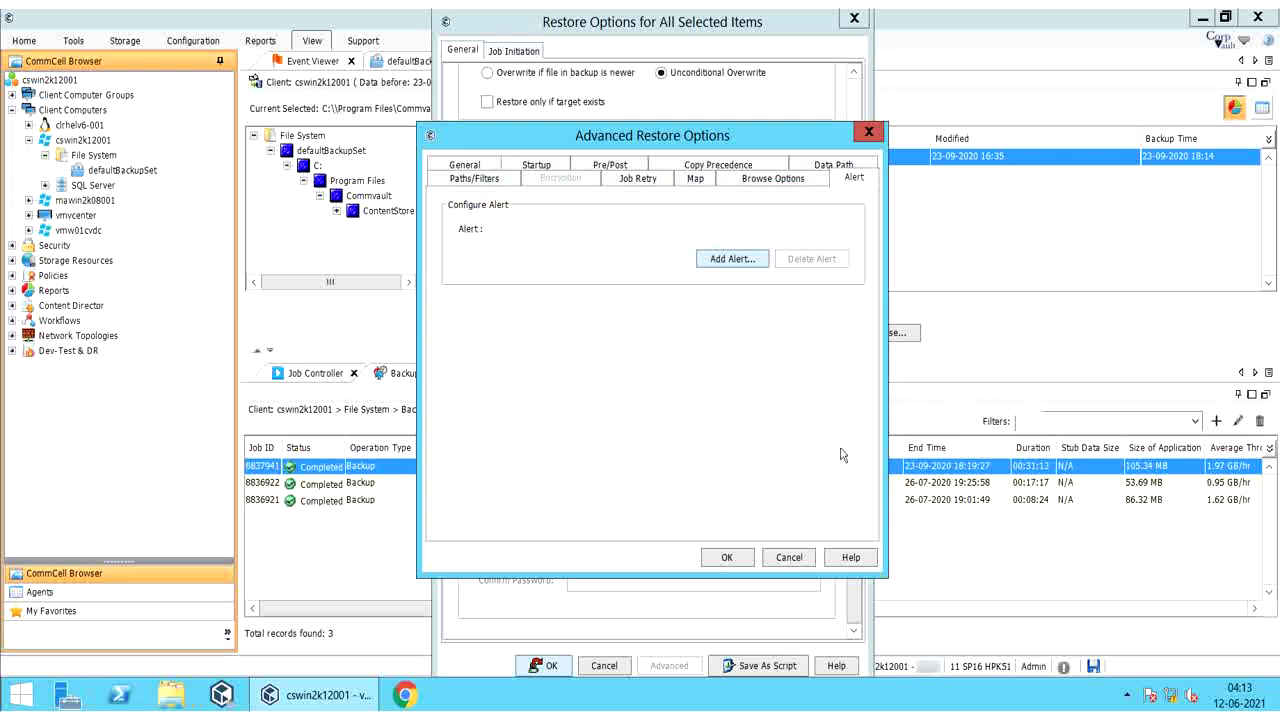
click(789, 558)
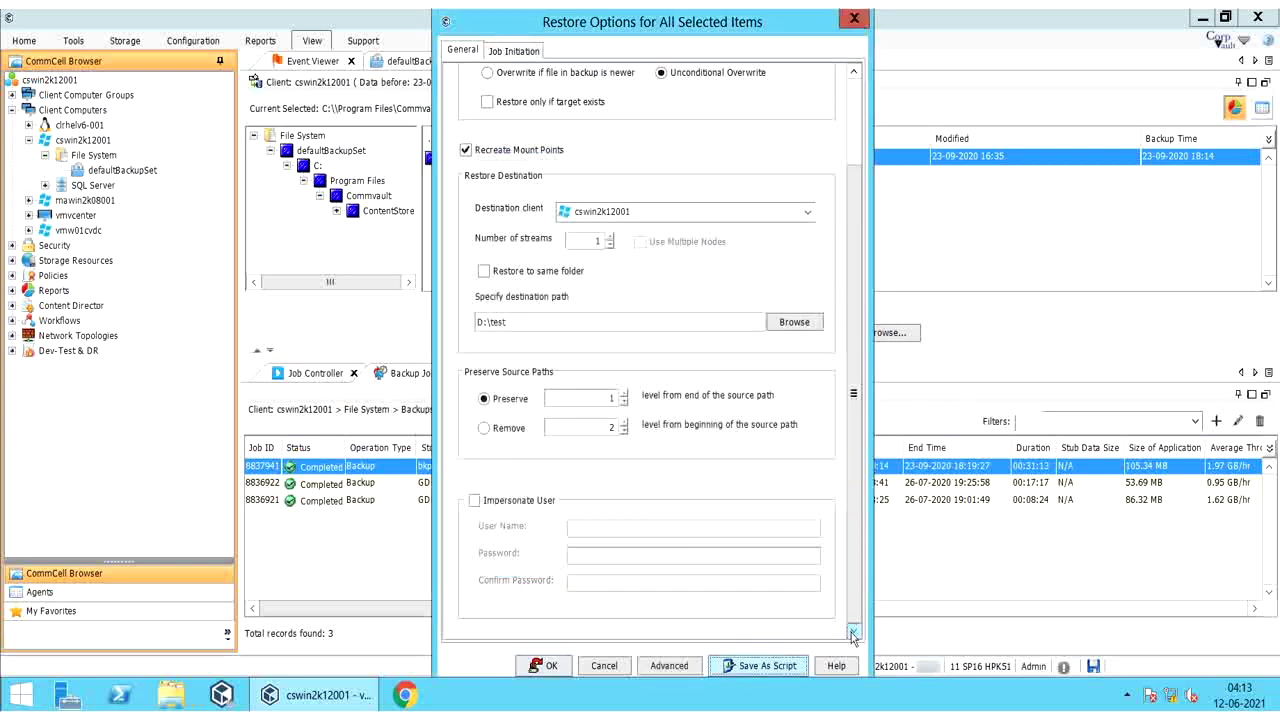
click(510, 52)
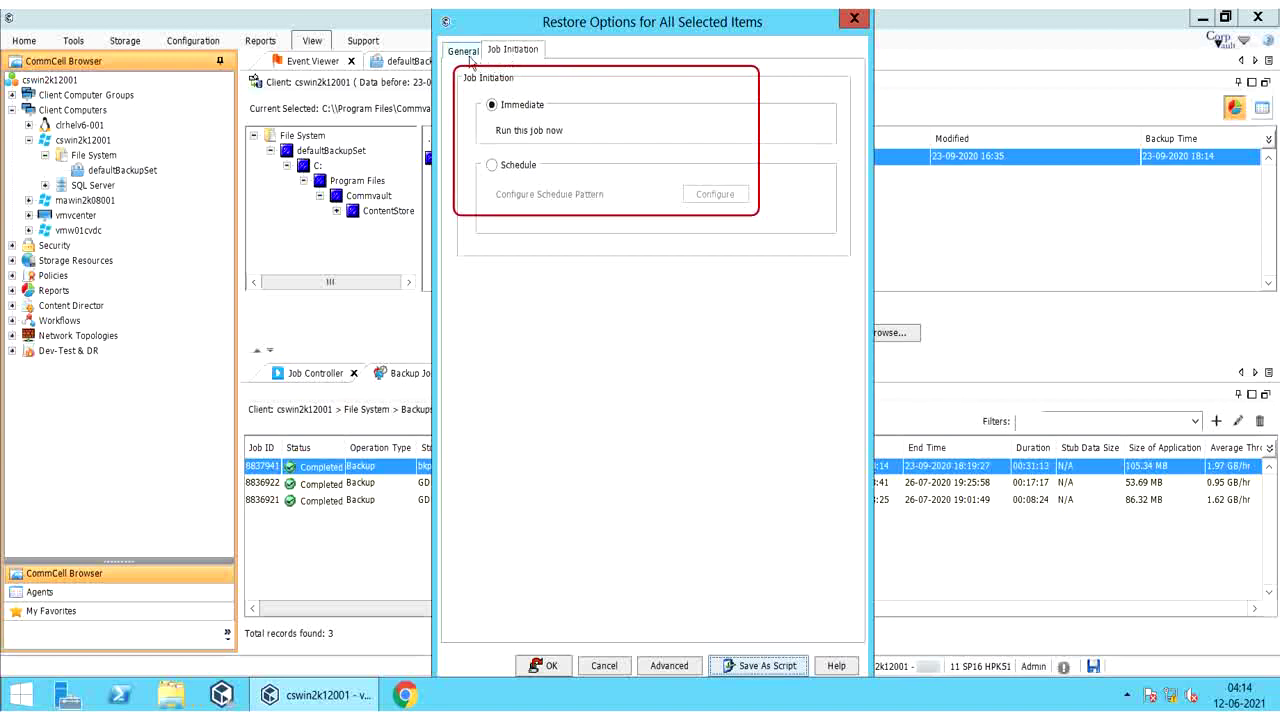
click(467, 58)
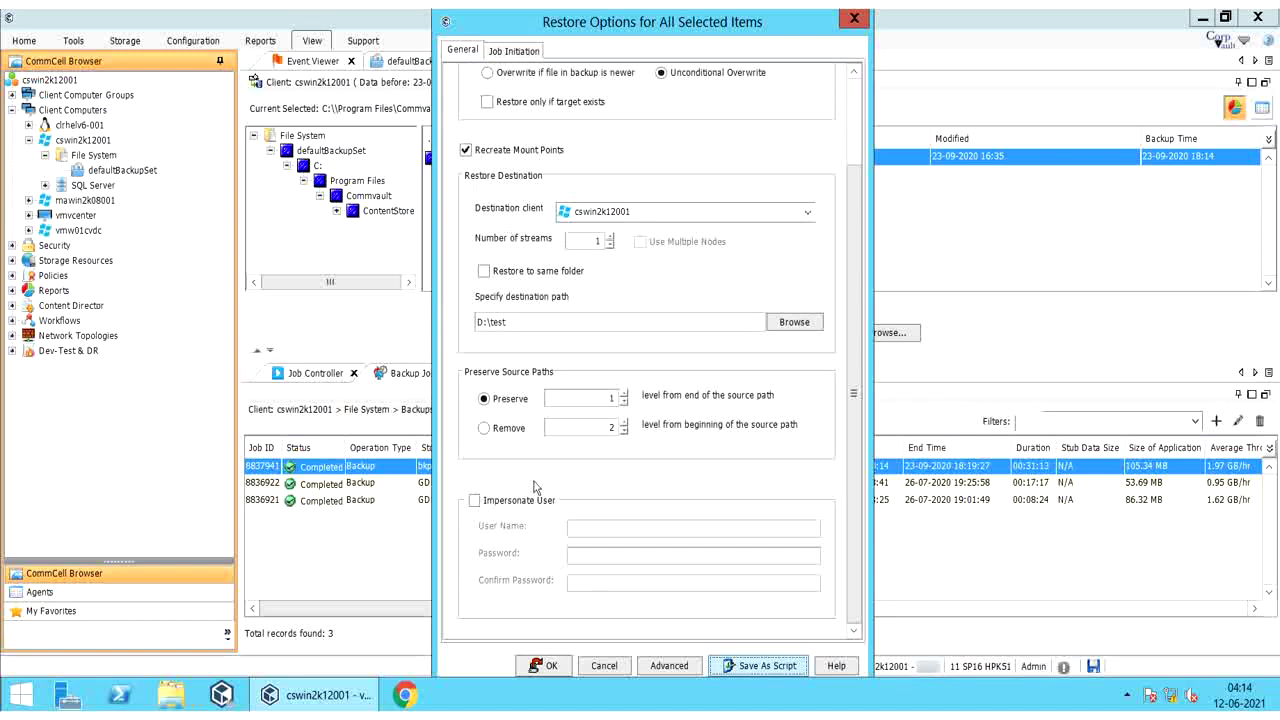
click(538, 667)
Step: Open the Job Controller and bring up the details of restore job 8847085
click(297, 376)
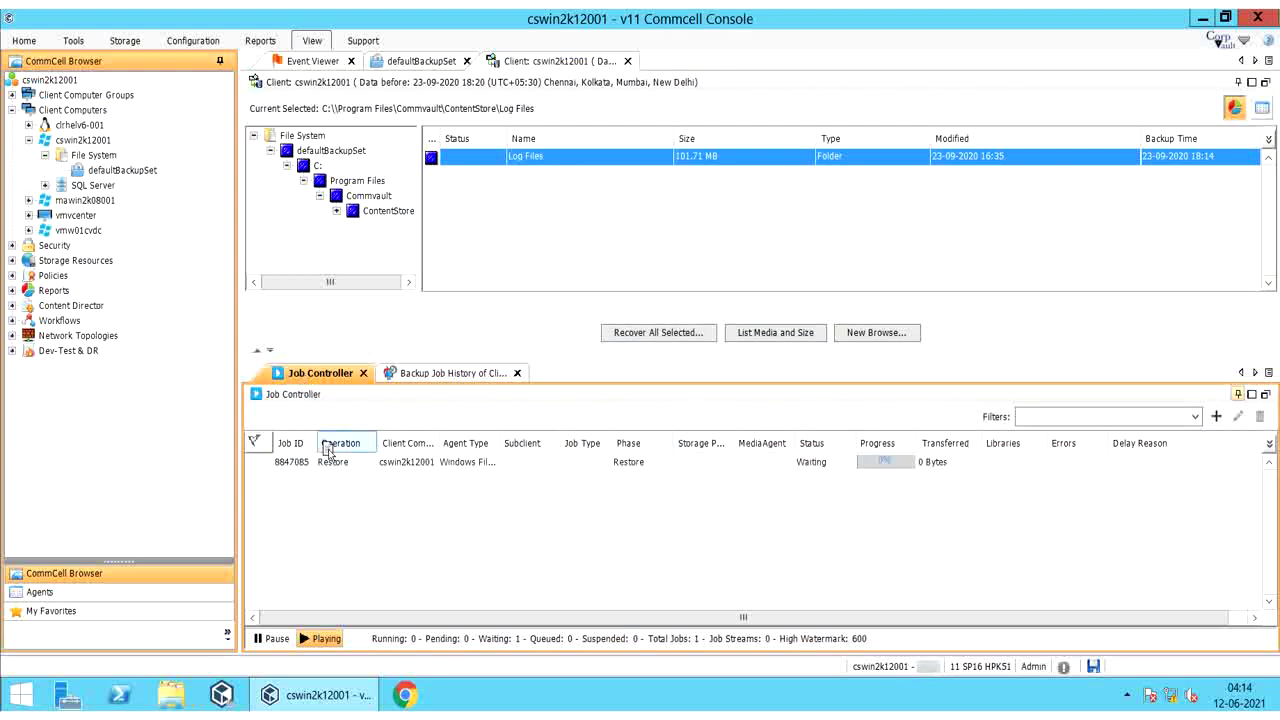
click(405, 462)
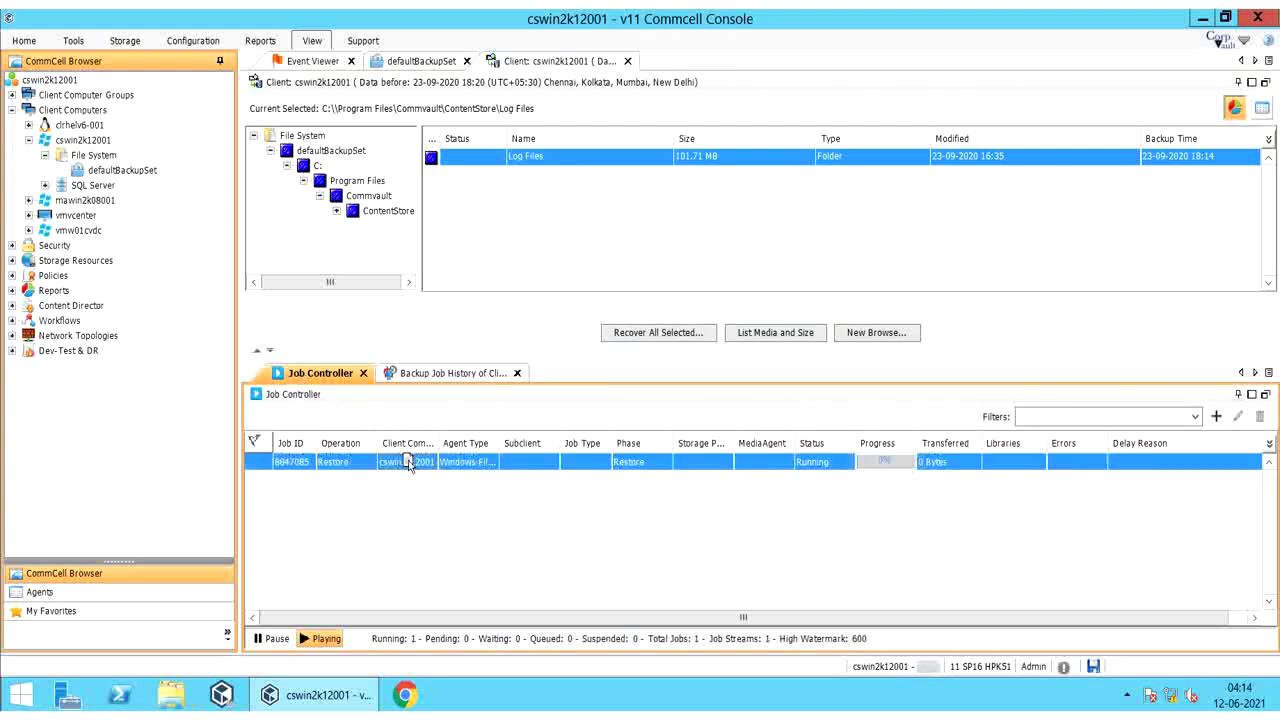
double_click(407, 462)
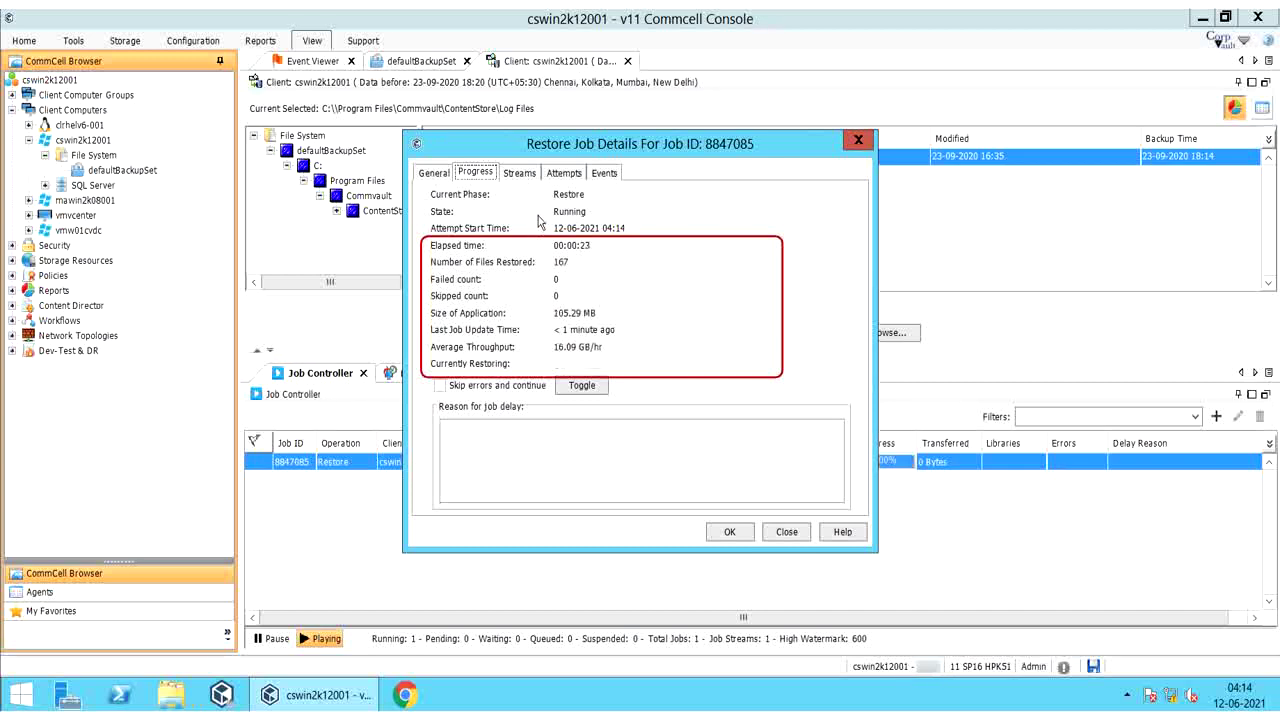
Step: Review the job's General, Progress, Streams, Attempts and Events details, then close them
drag(579, 147, 518, 152)
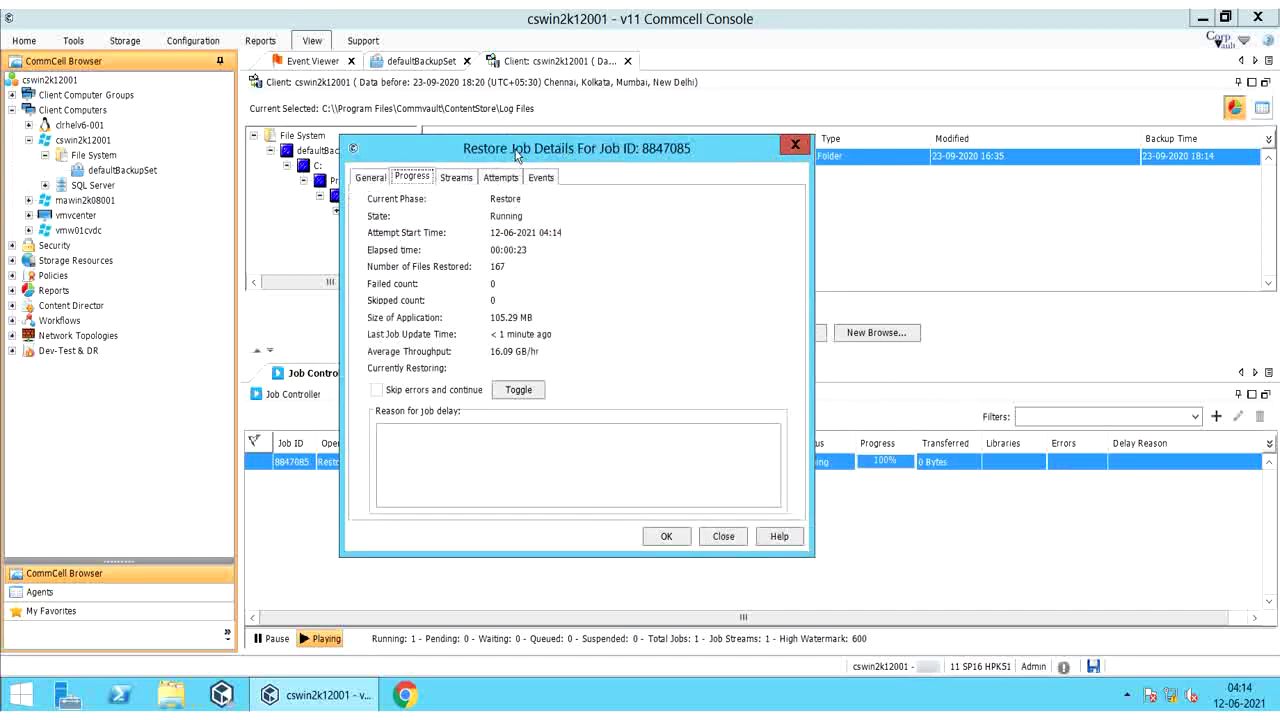
click(371, 179)
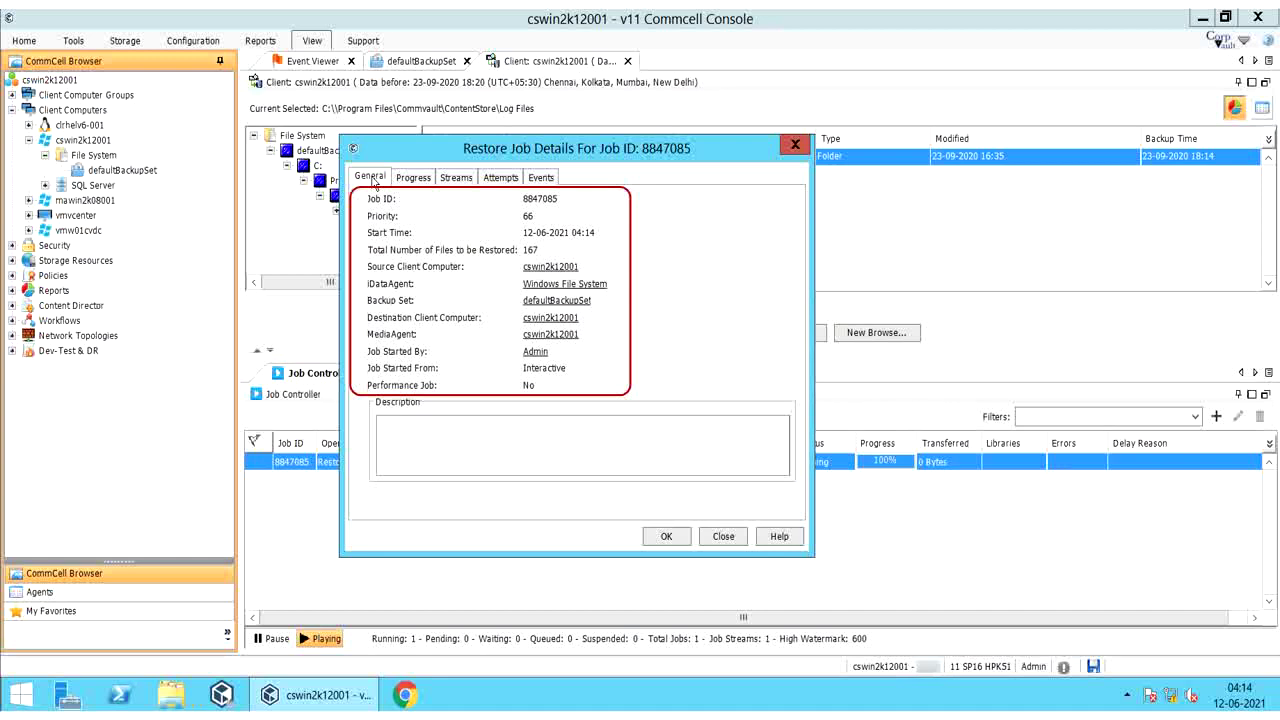
click(419, 182)
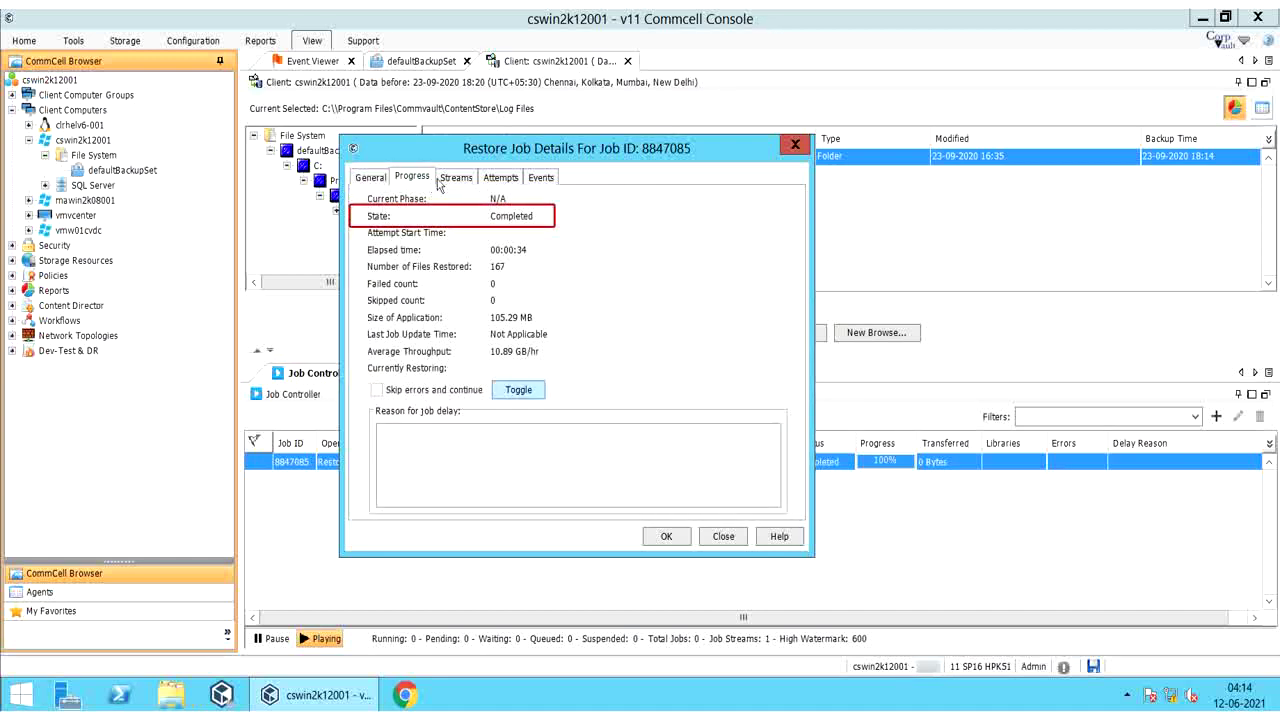
click(456, 180)
click(502, 180)
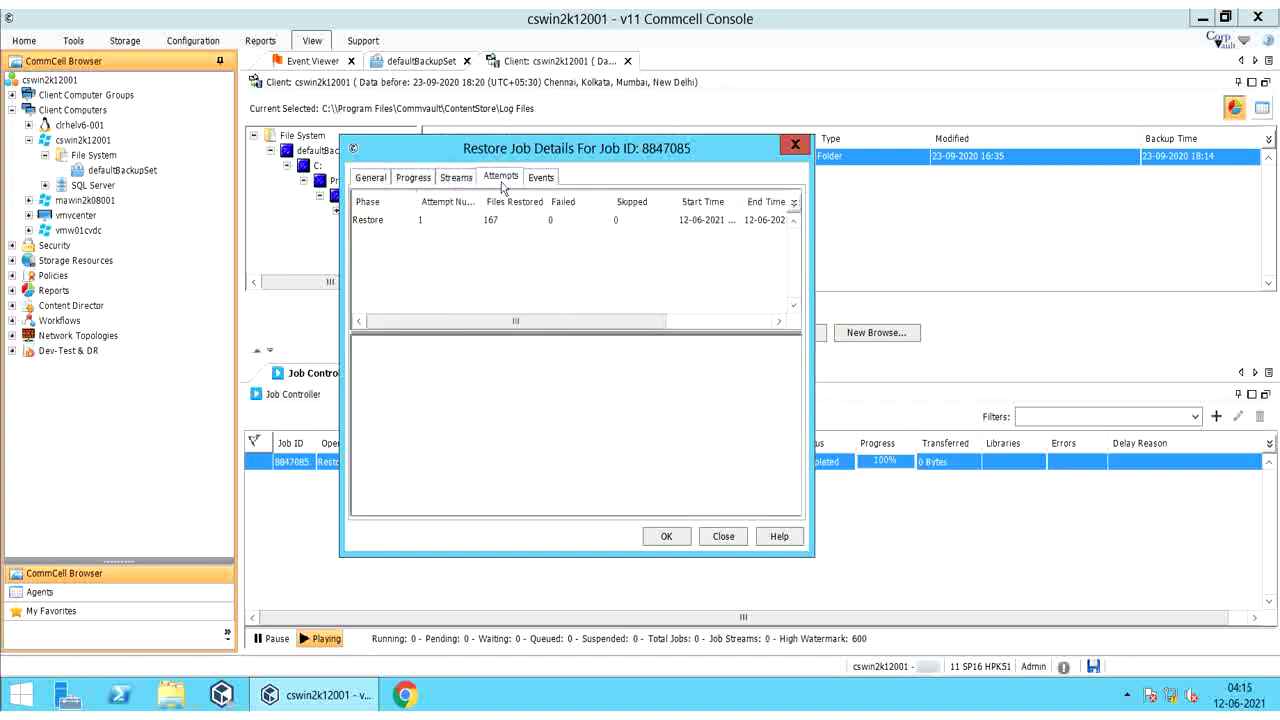
click(540, 177)
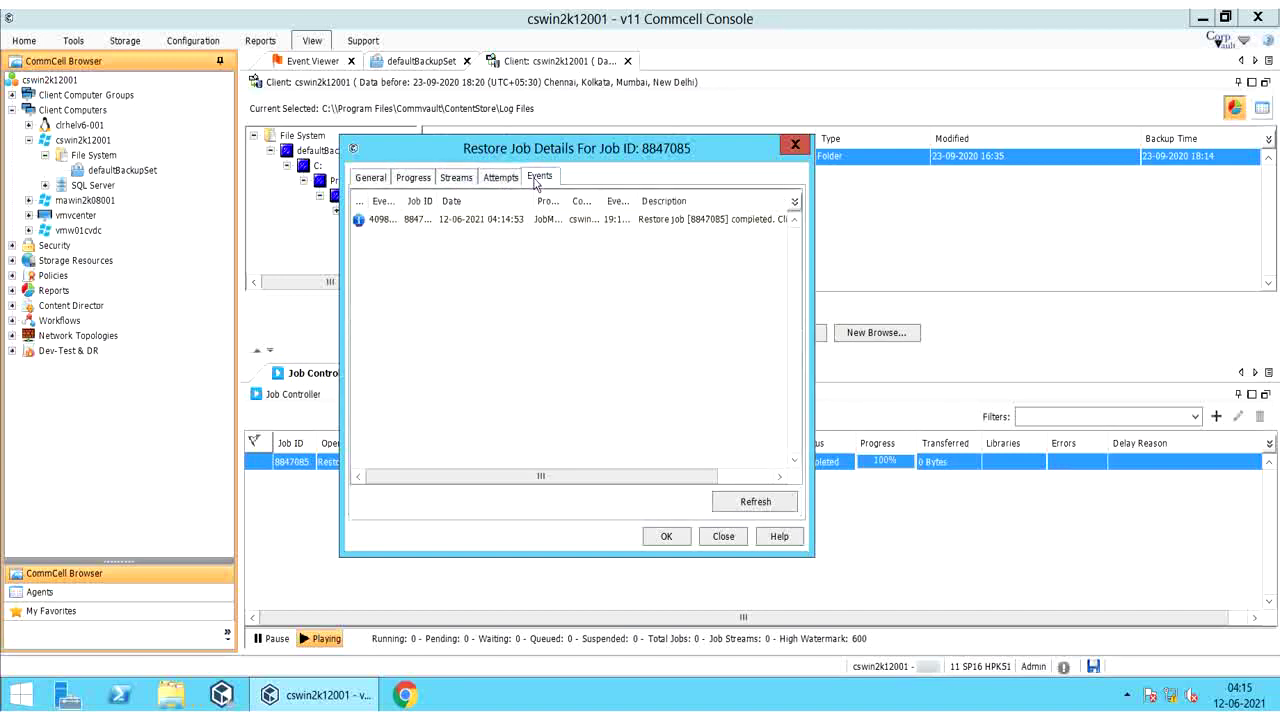
click(757, 477)
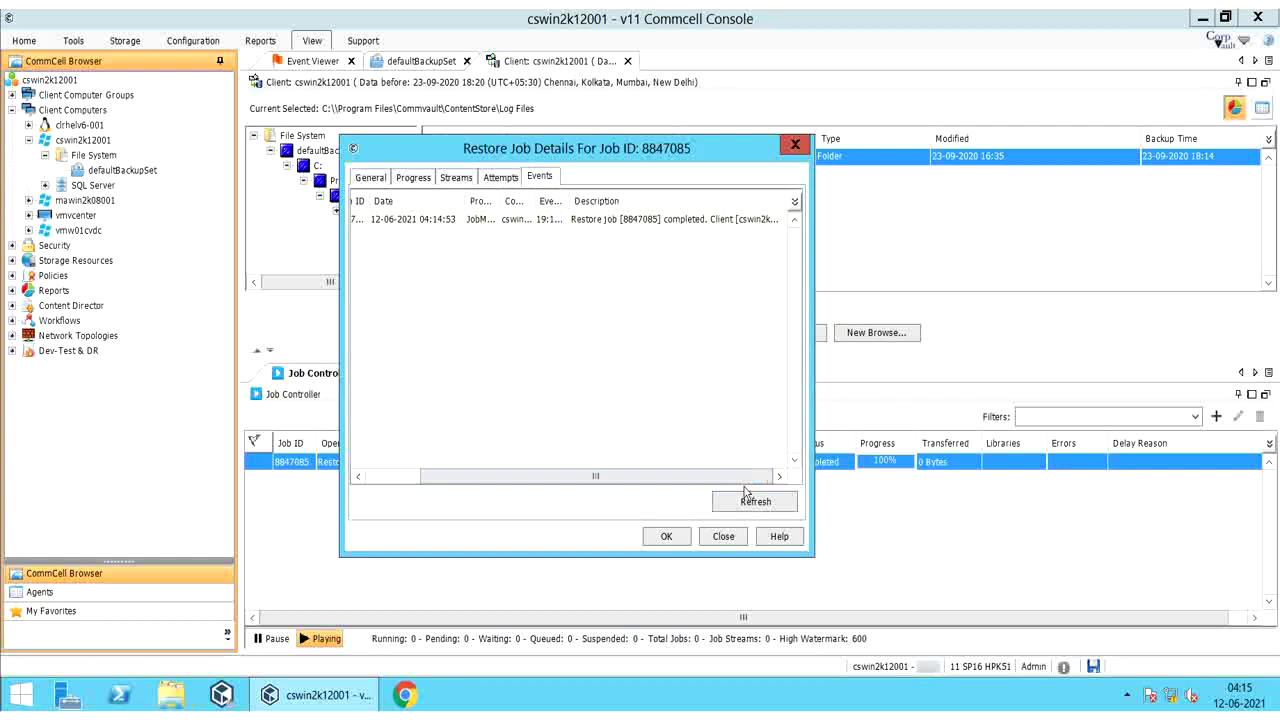
click(723, 536)
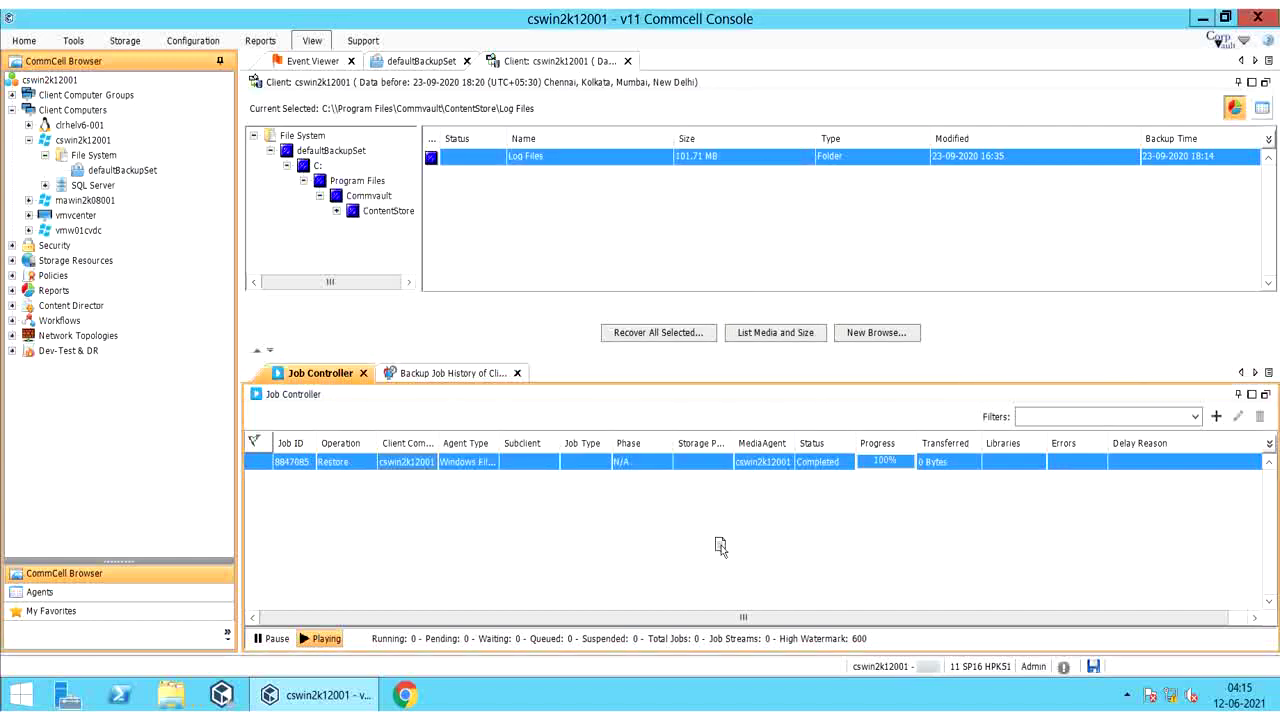
Step: Open restore job 8847085's log via View Logs > For the Job and show all pages
right_click(632, 470)
mouse_move(660, 490)
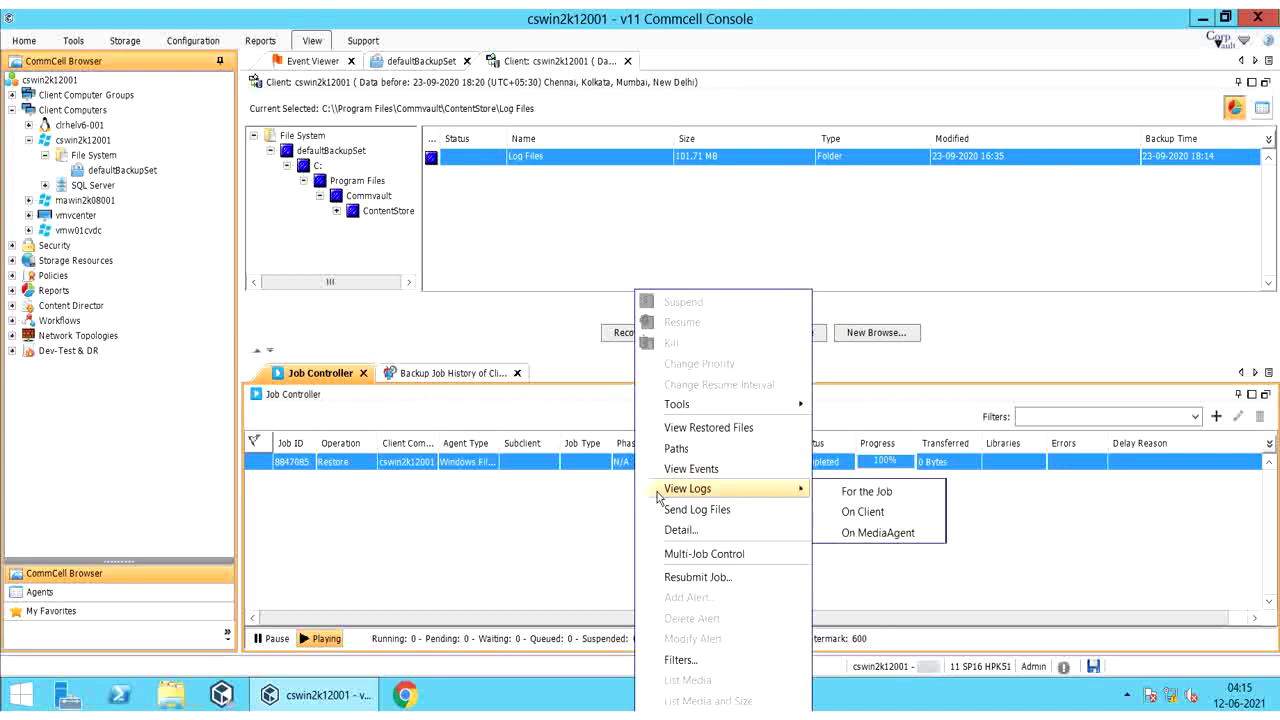
click(862, 491)
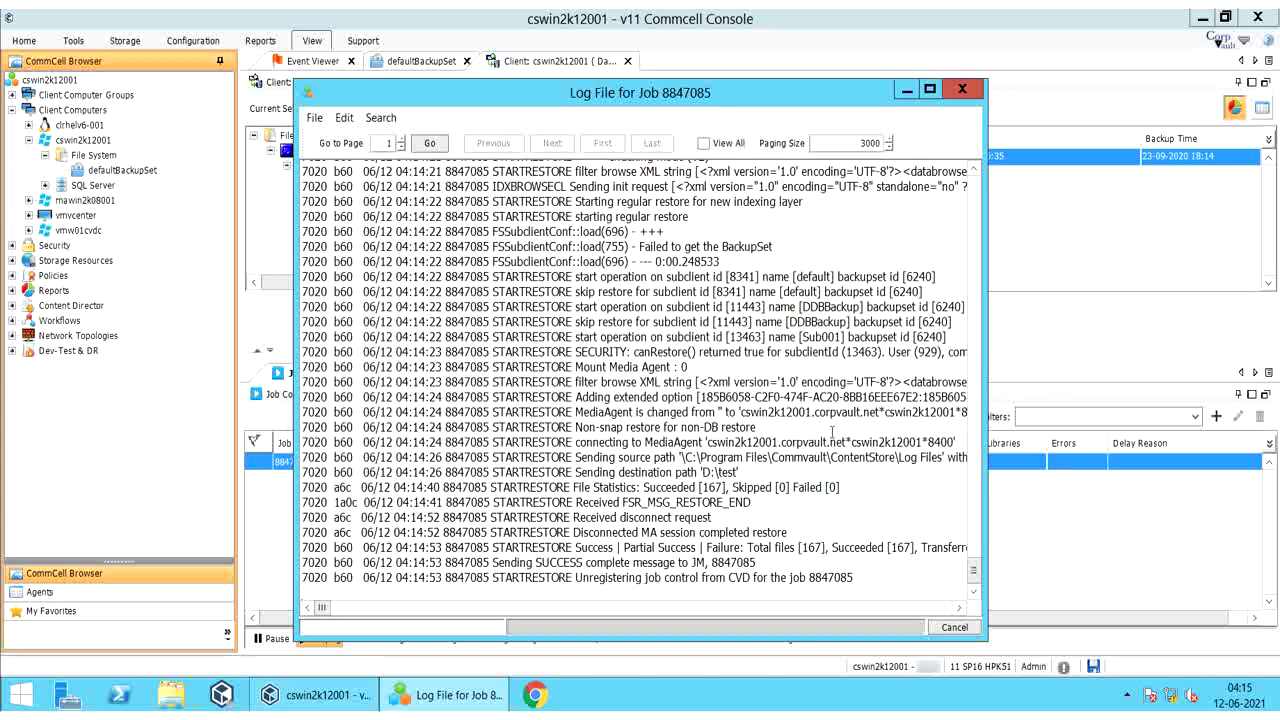
click(704, 144)
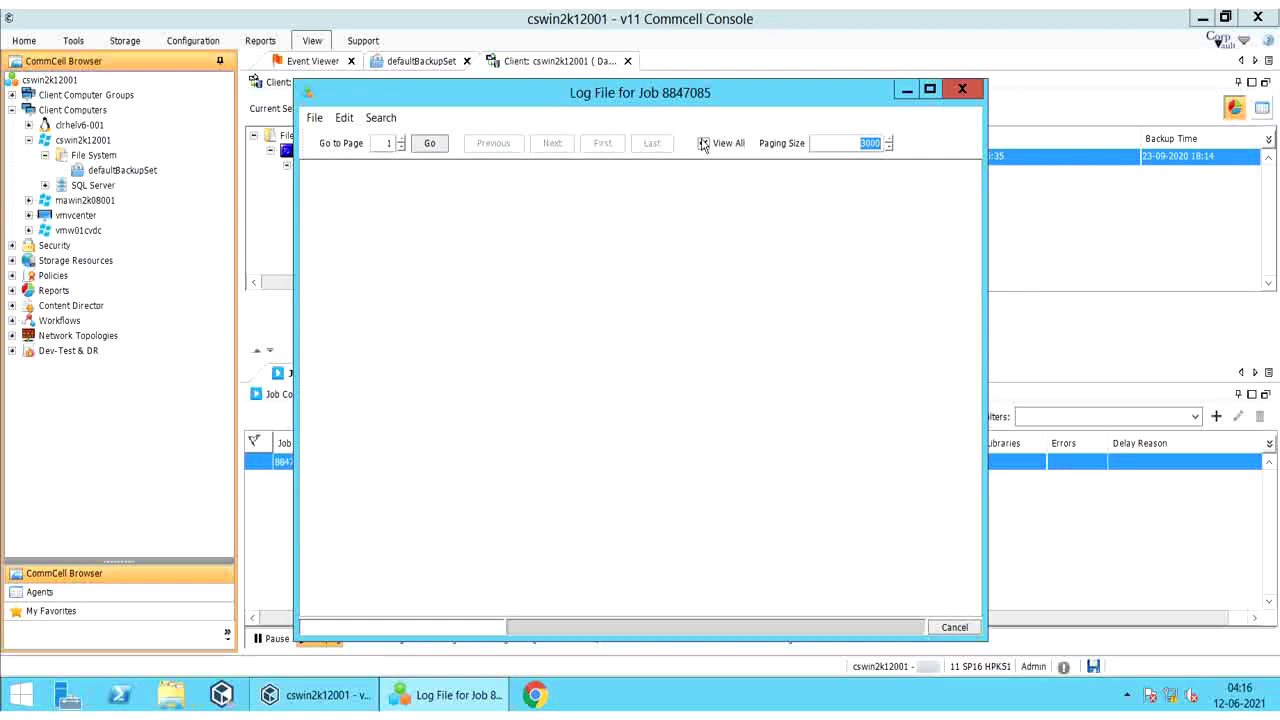
Step: Maximize the job log window and select the STARTRESTORE success summary line
click(930, 89)
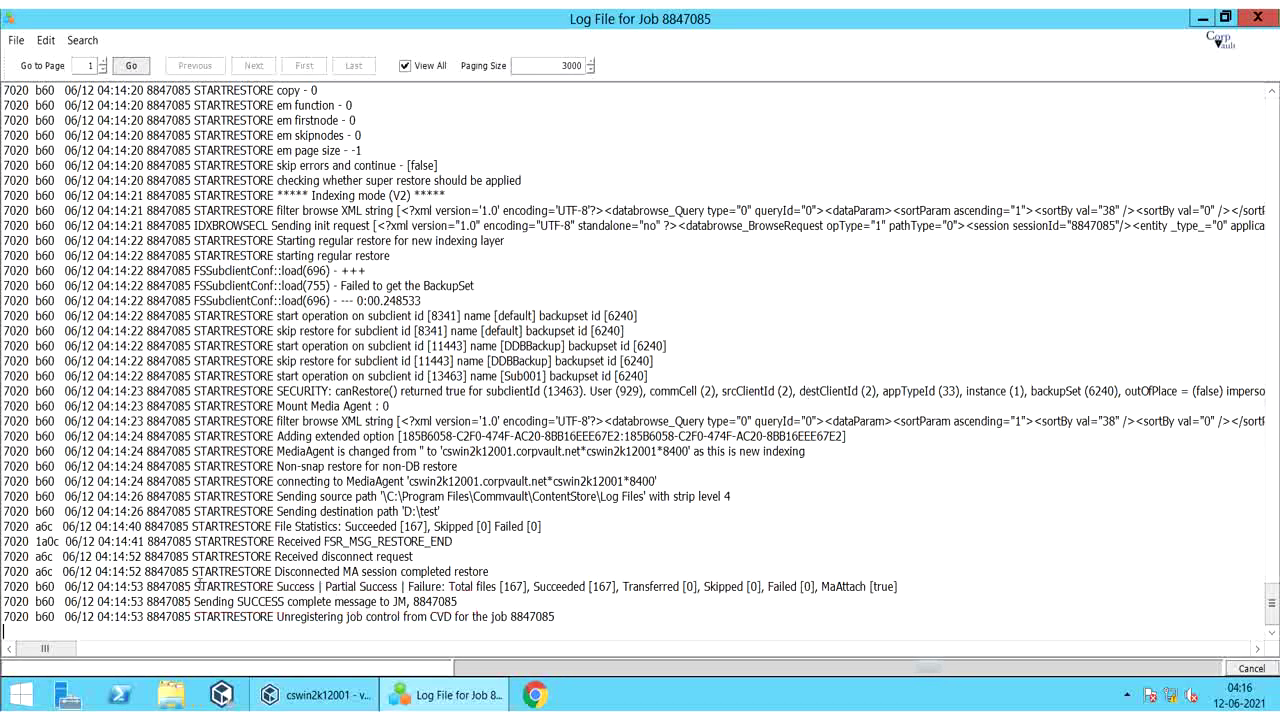
drag(196, 586, 611, 588)
click(530, 541)
key(Page_Up)
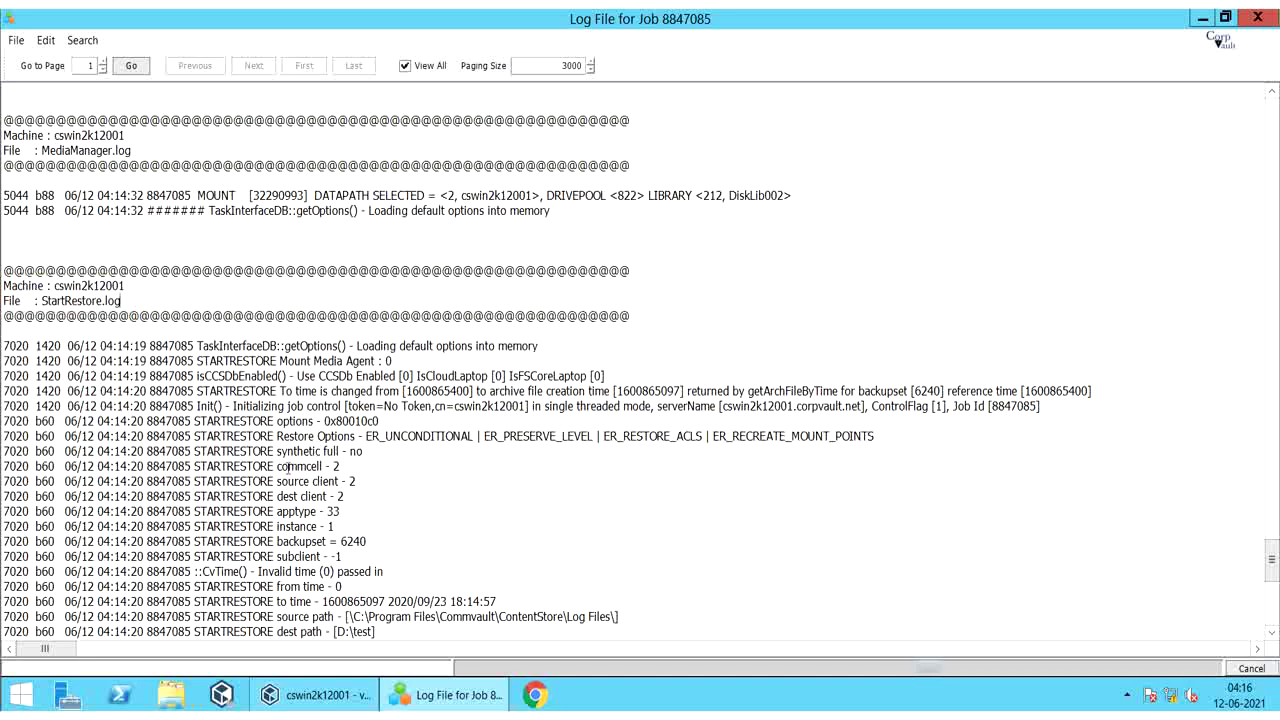
Step: Review the log's Restore Options and D:\test destination path lines
click(289, 466)
scroll(289, 466, down, 1)
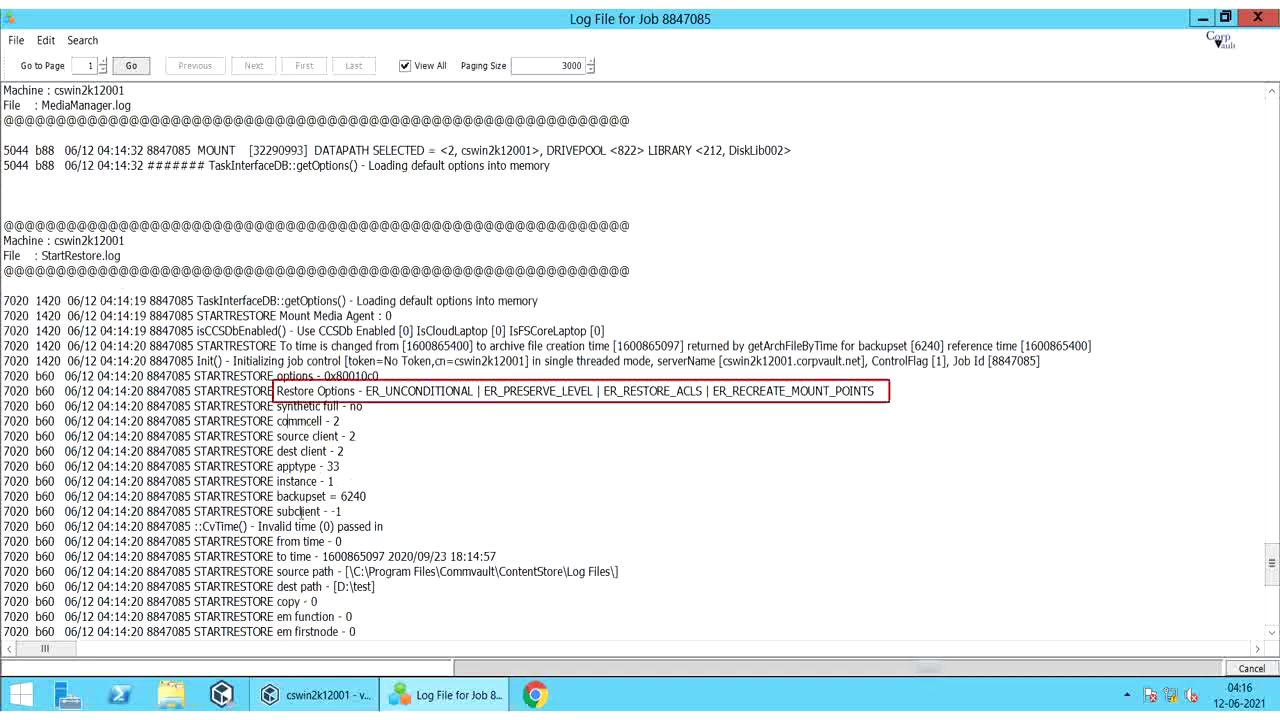
mouse_move(376, 586)
mouse_down()
mouse_move(330, 586)
mouse_move(408, 571)
mouse_up()
scroll(330, 580, down, 2)
scroll(330, 580, down, 1)
click(427, 570)
scroll(427, 570, up, 15)
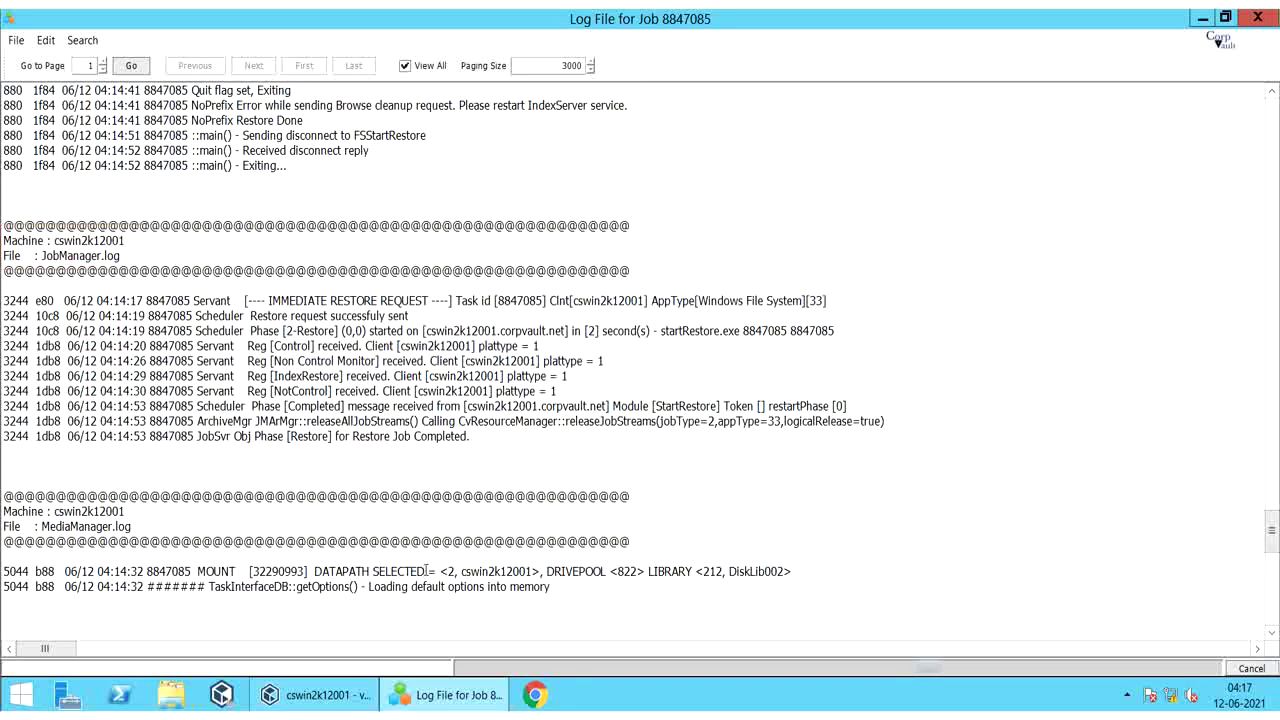
drag(270, 301, 388, 301)
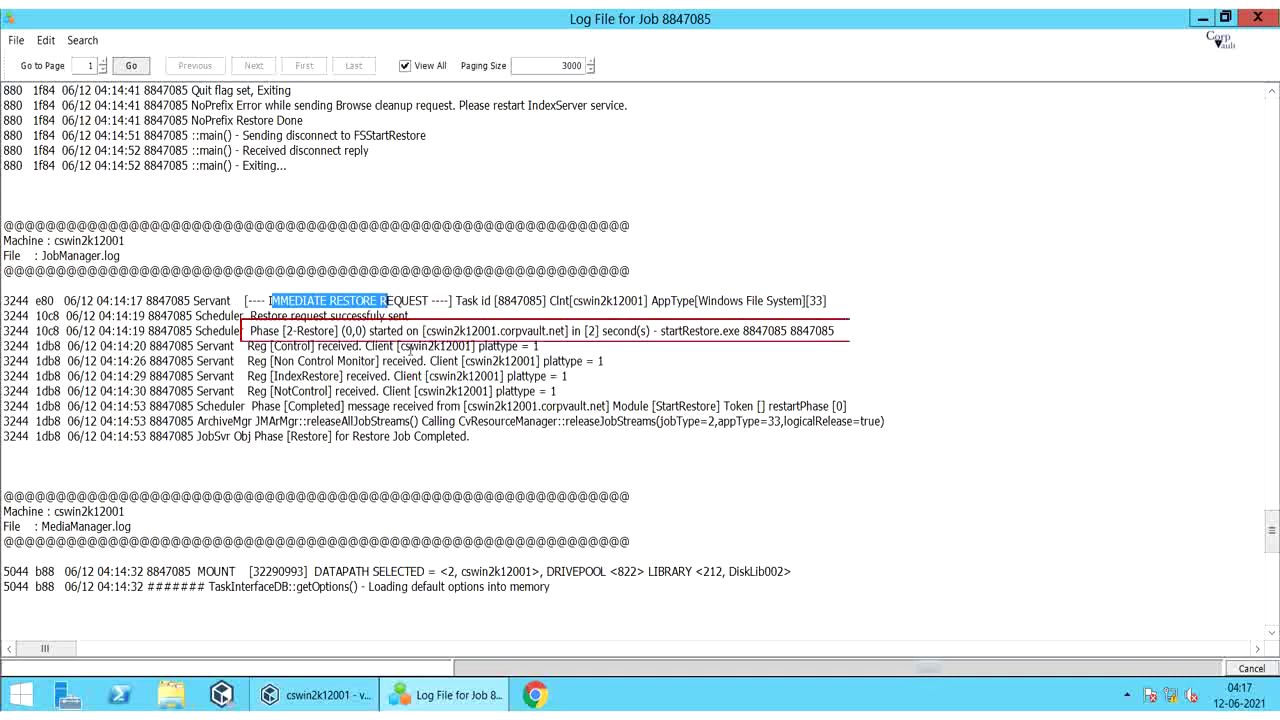
click(408, 347)
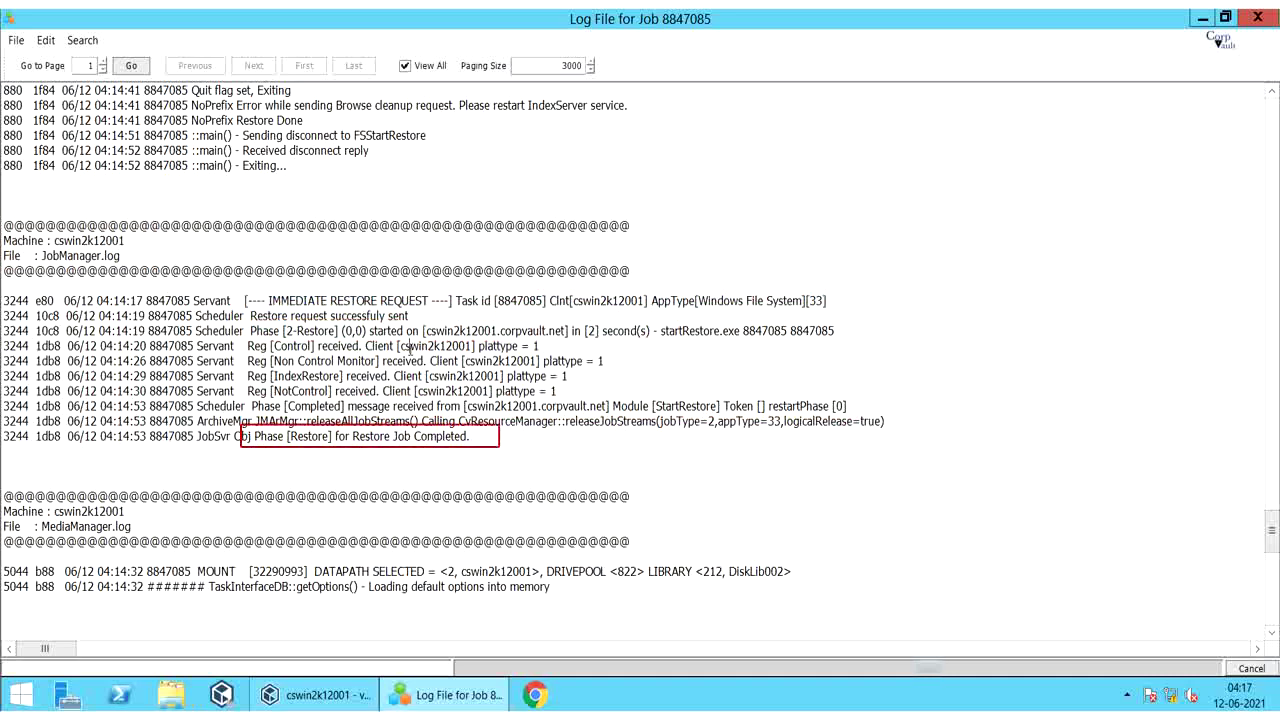
scroll(408, 347, up, 15)
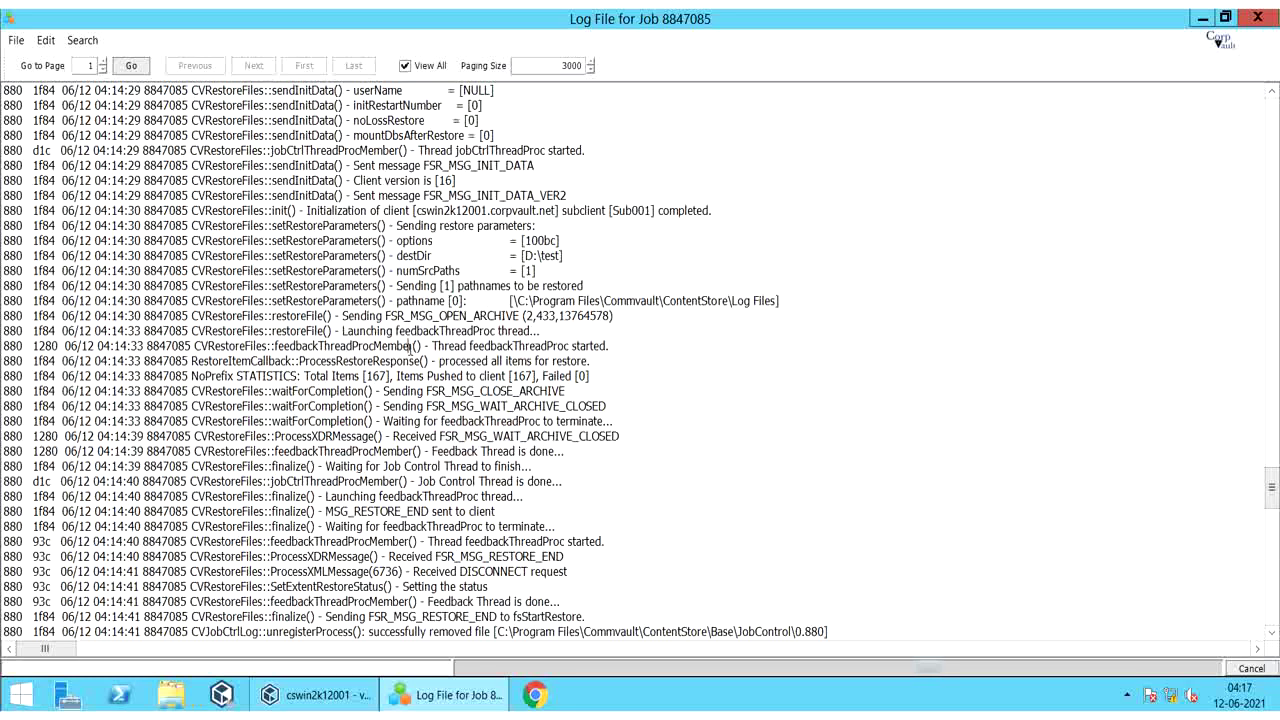
scroll(408, 347, up, 10)
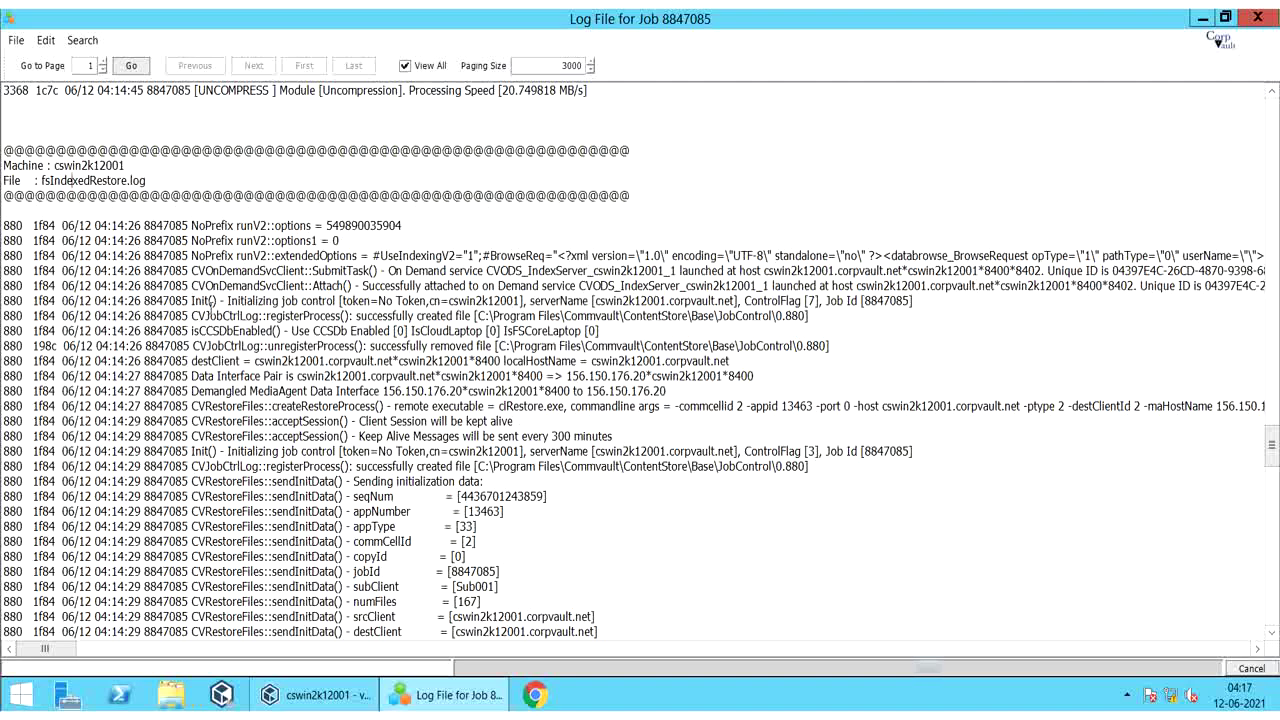
key(Page_Up)
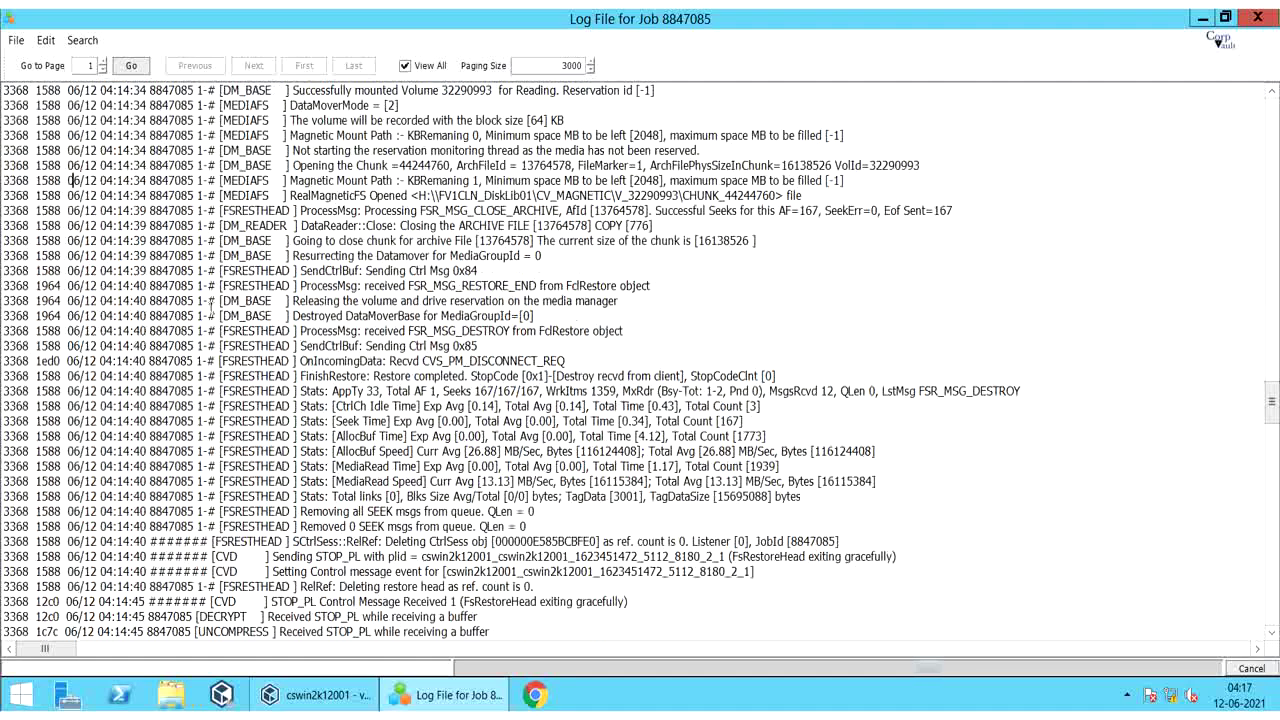
key(Page_Up)
key(Page_Up)
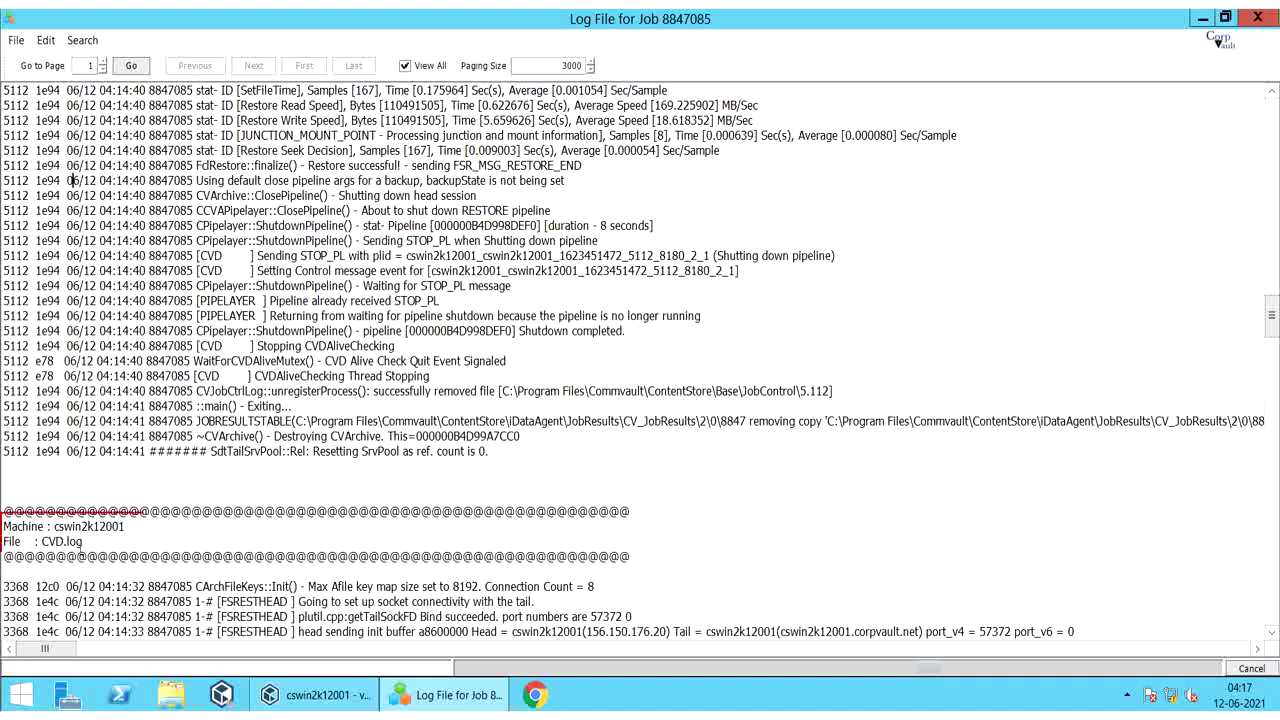
drag(83, 541, 38, 526)
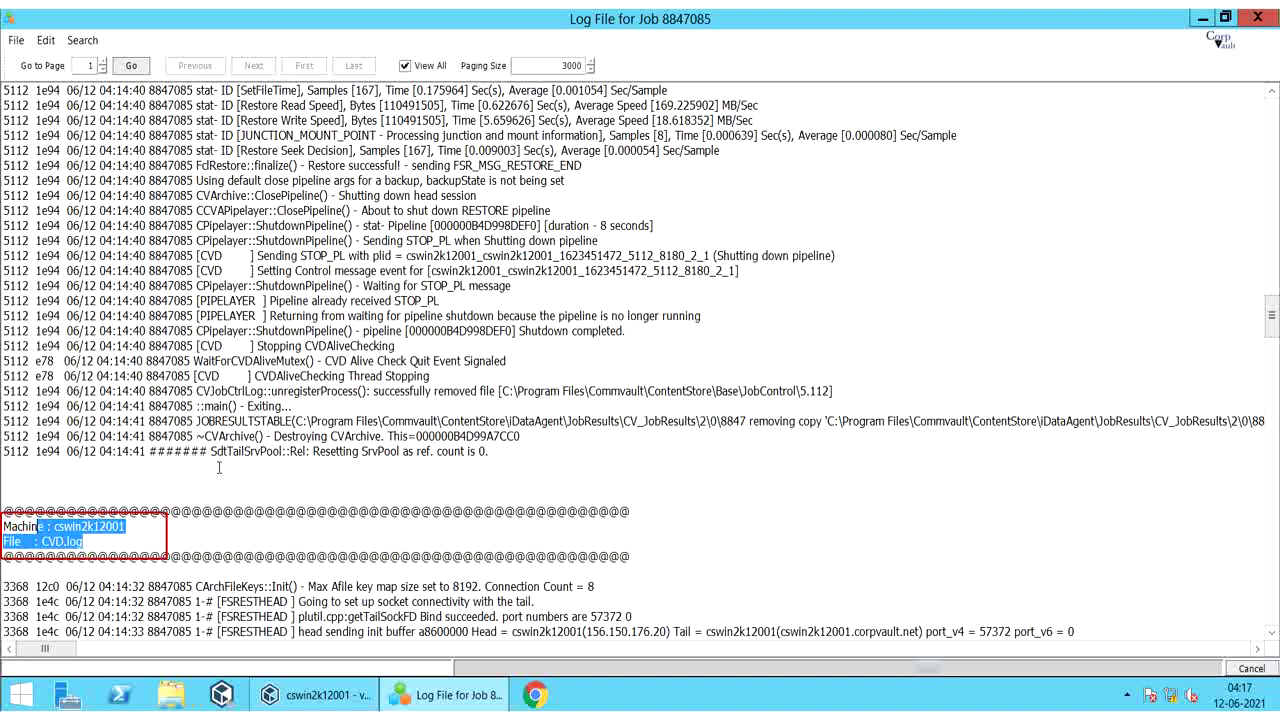
Step: Review the ArchMgr.log, Browse.log and clRestore.log sections of job 8847085's log, then close the window
key(Page_Up)
key(Page_Up)
key(Page_Up)
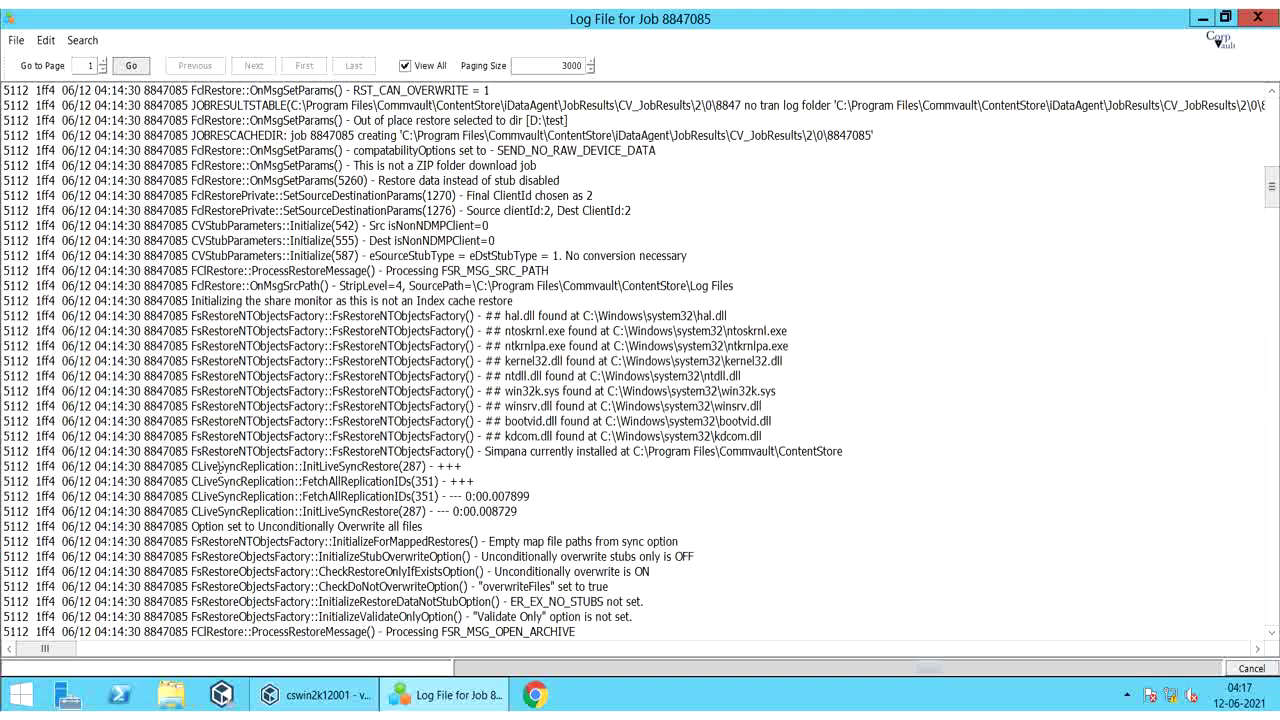
key(Page_Up)
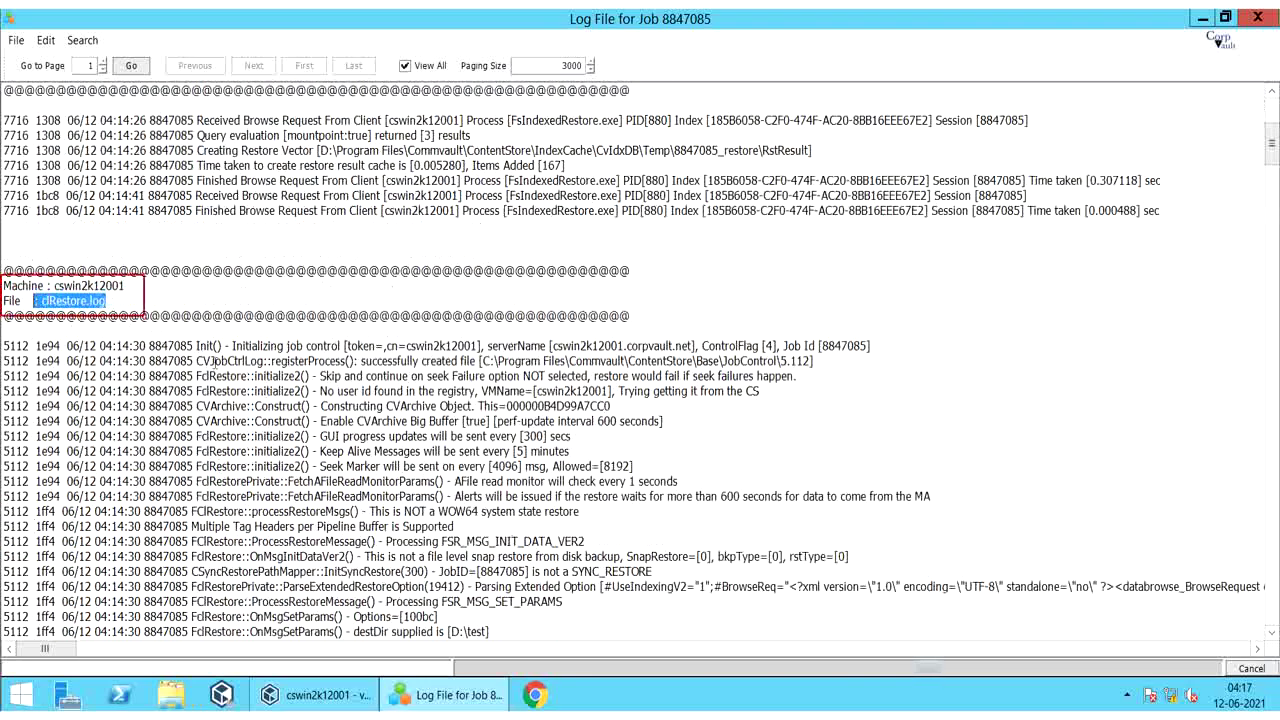
scroll(213, 367, down, 9)
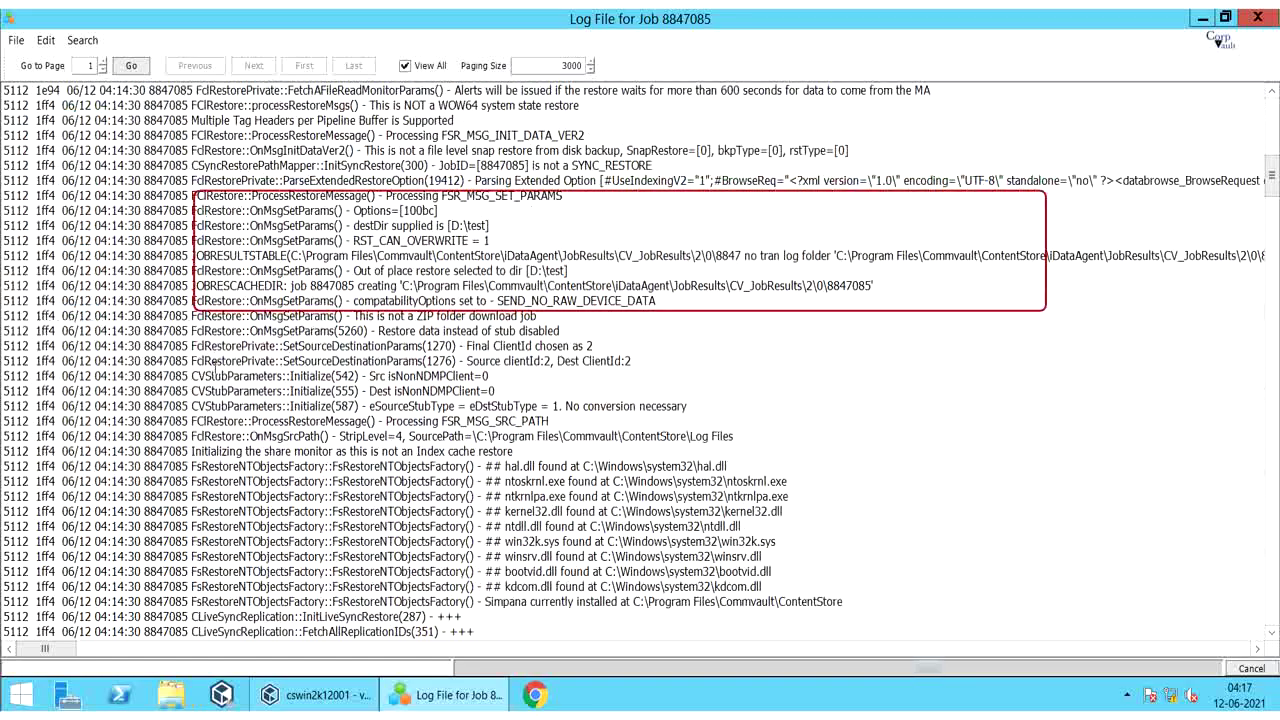
scroll(213, 367, down, 20)
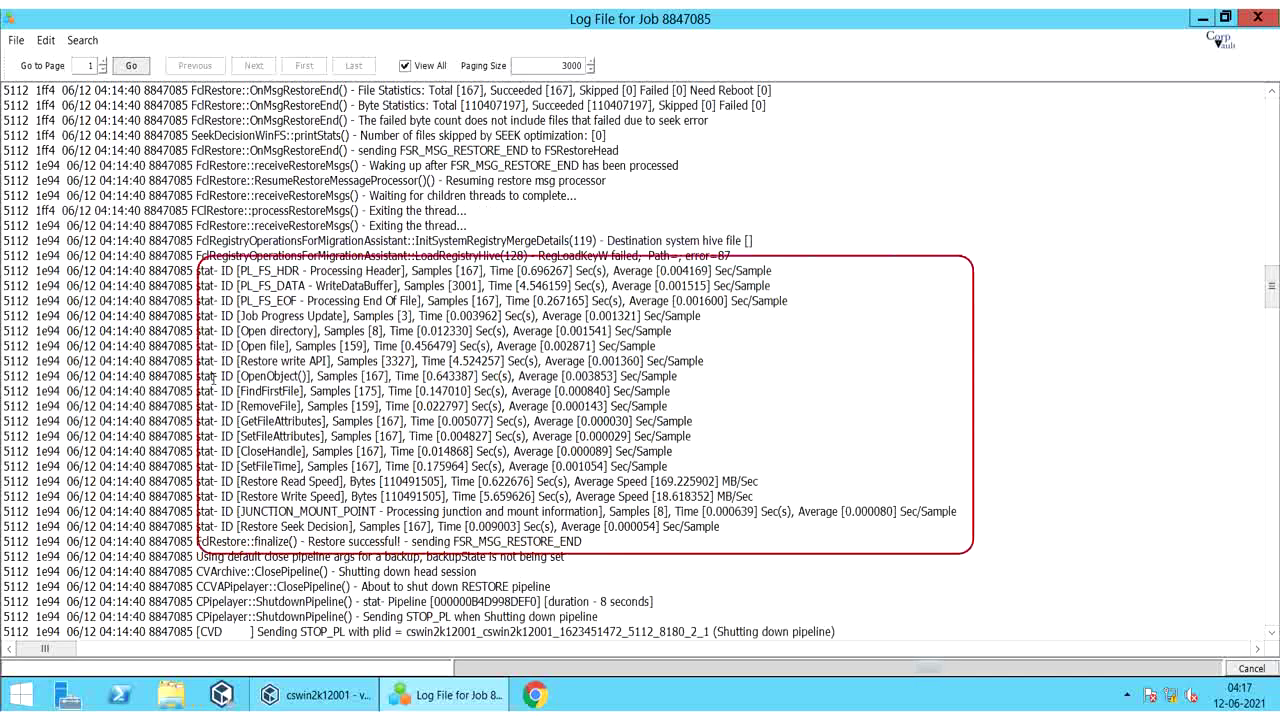
scroll(213, 377, down, 8)
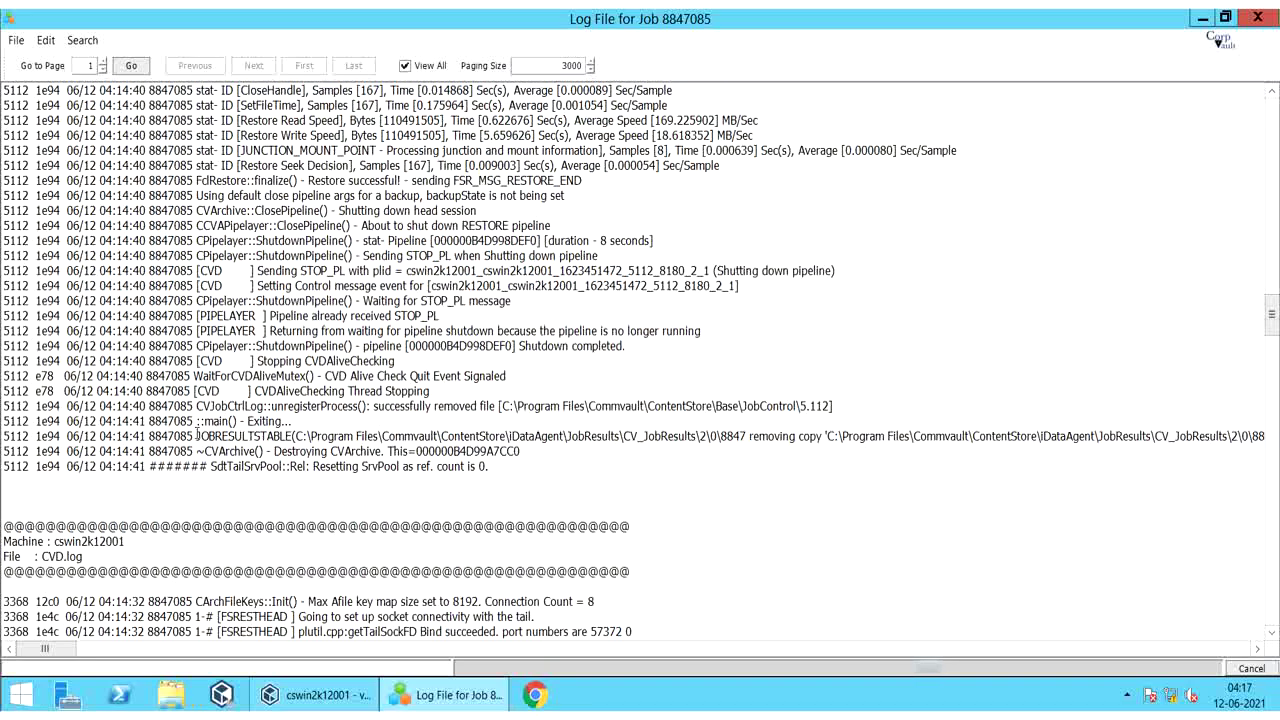
scroll(199, 437, up, 15)
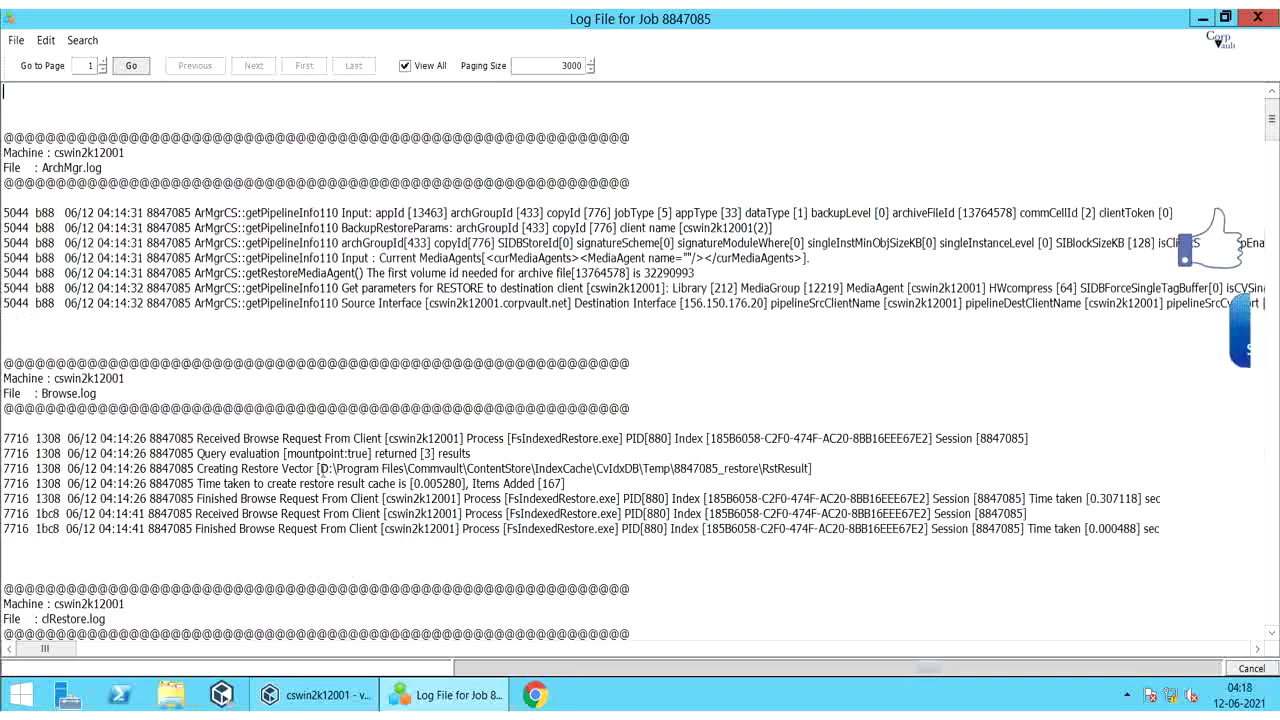
click(198, 468)
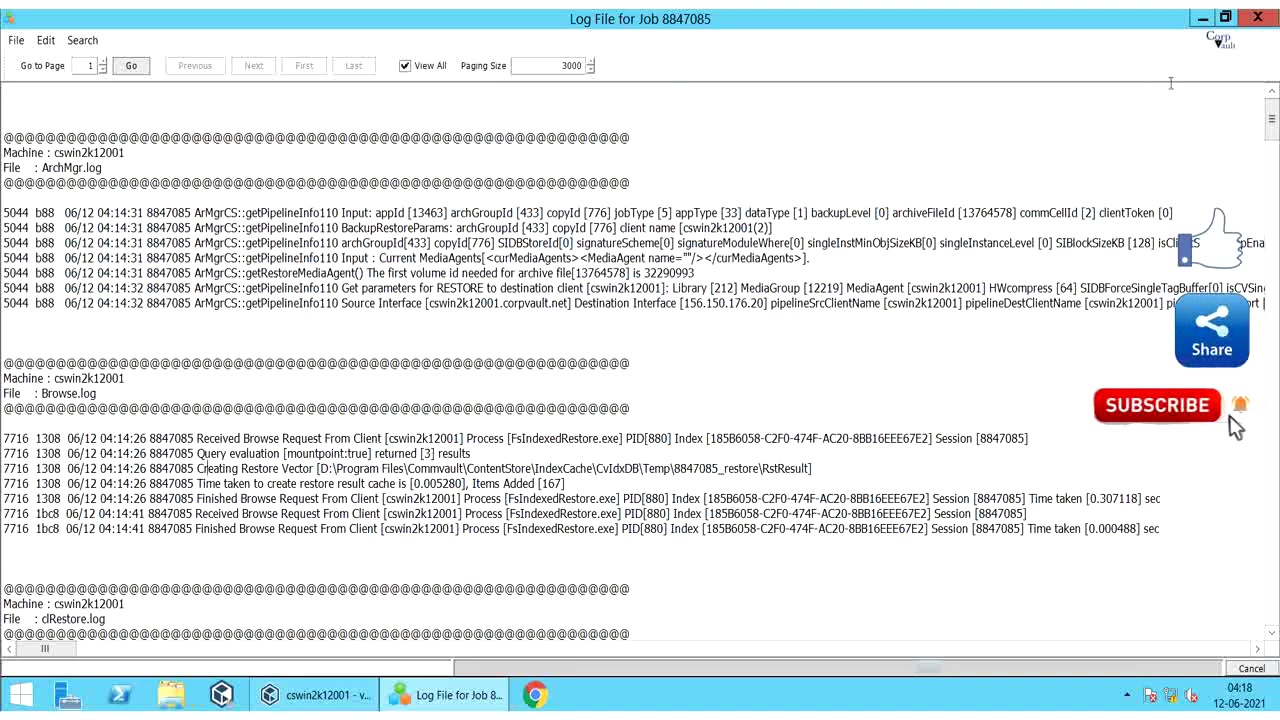
click(1257, 18)
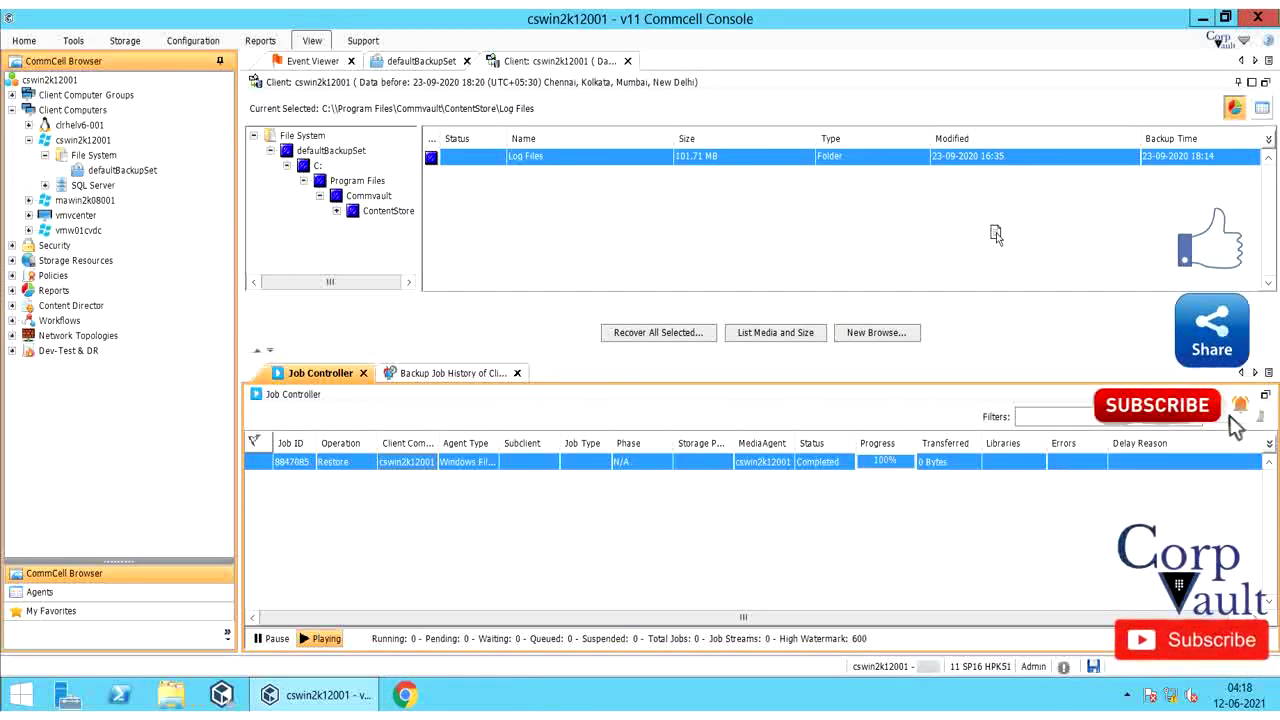